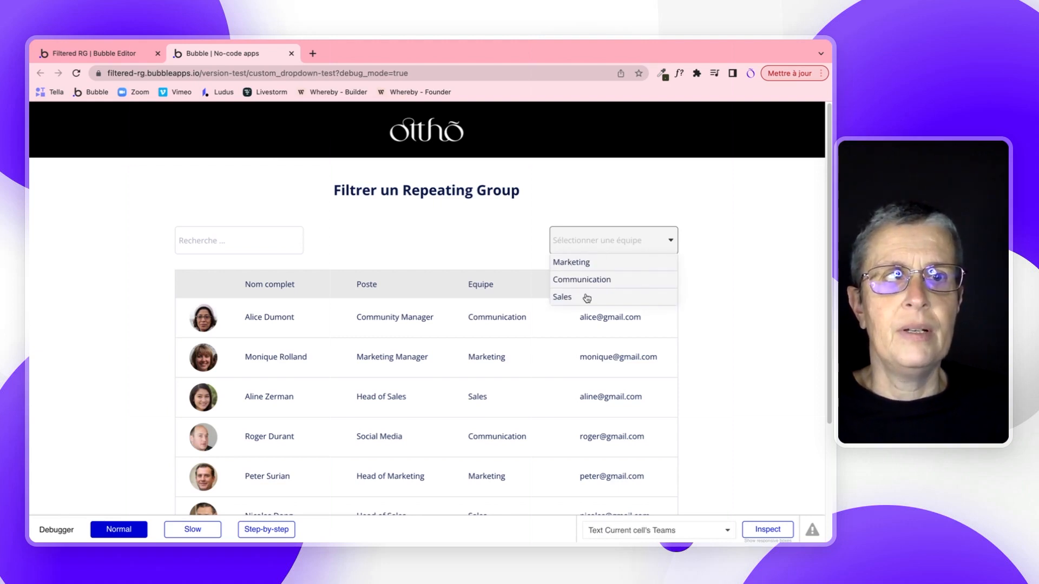
# Step: Test the team dropdown in the preview by filtering the list by Marketing, Communication and Sales in turn
pyautogui.click(571, 262)
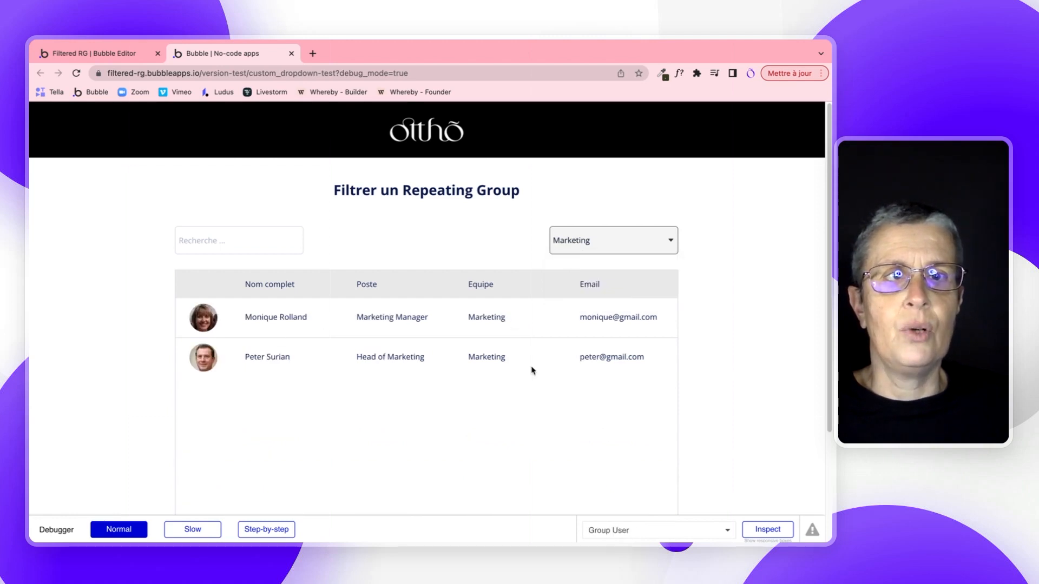
pyautogui.click(577, 248)
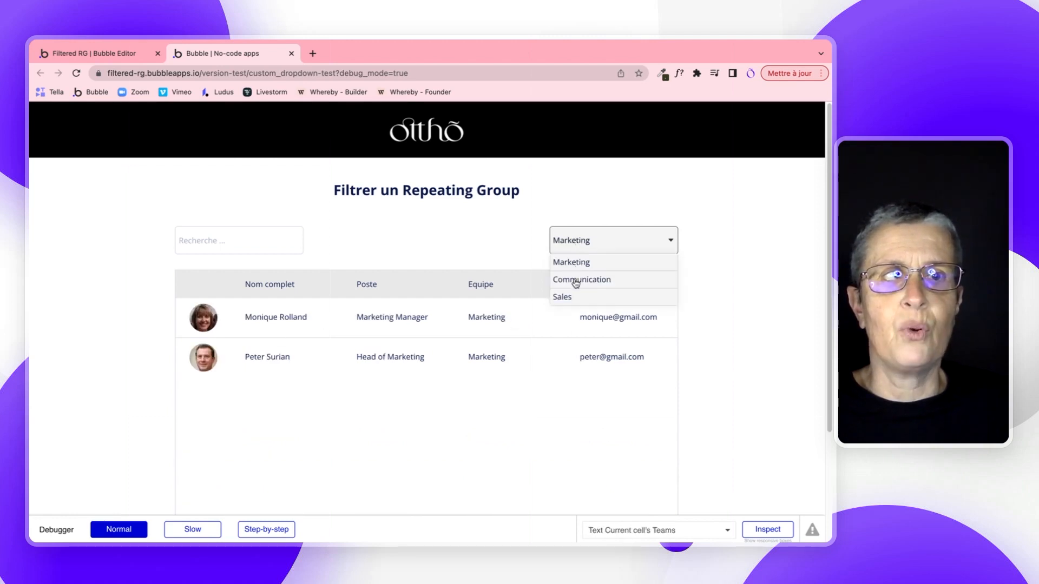
pyautogui.click(576, 279)
pyautogui.click(582, 241)
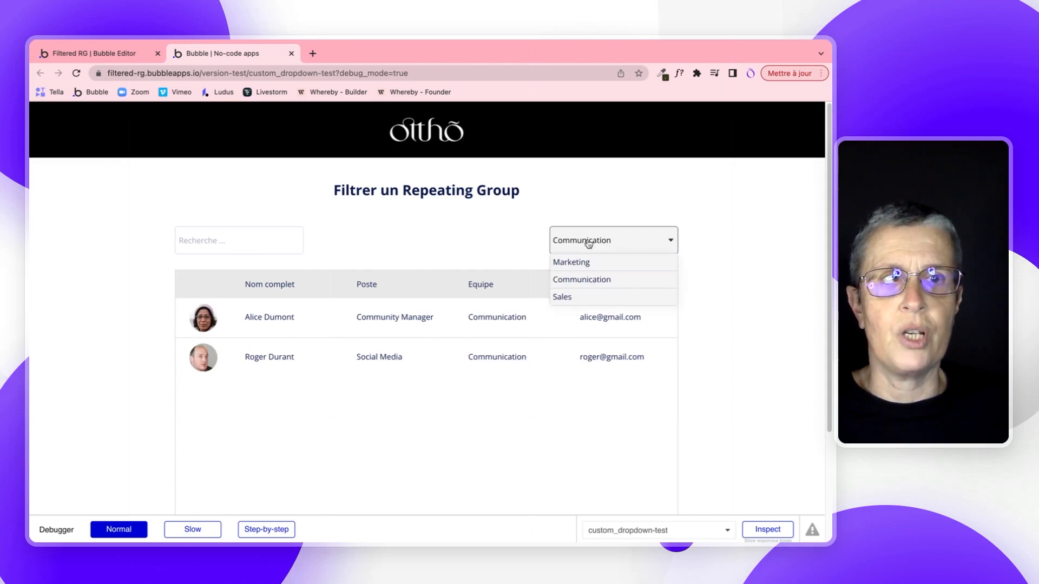
pyautogui.click(577, 297)
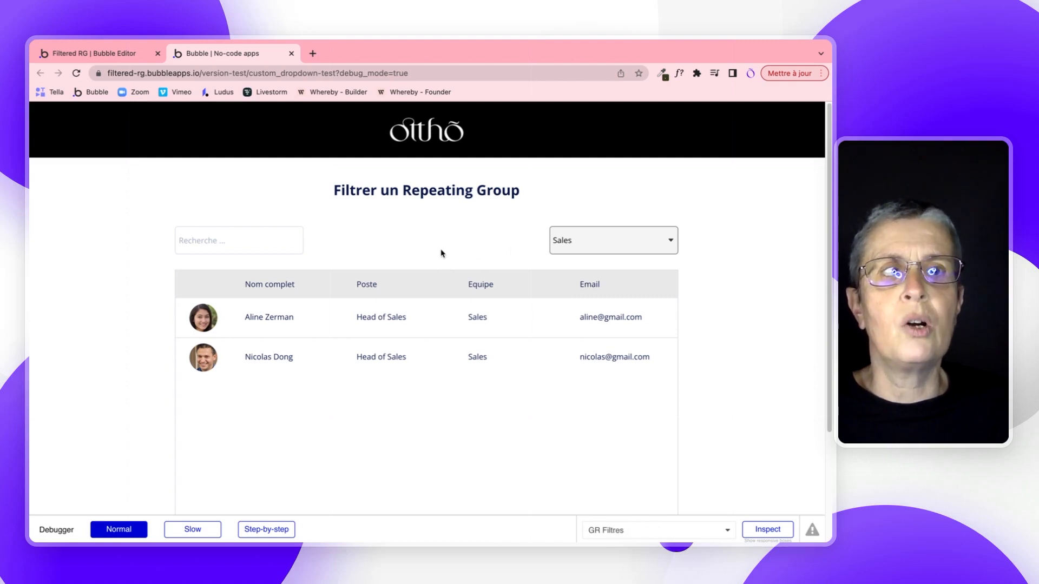
# Step: Switch to the page editor and inspect the properties of the GR Filtres group containing the search input
pyautogui.hotkey('ctrl', 'shift', 'Tab')
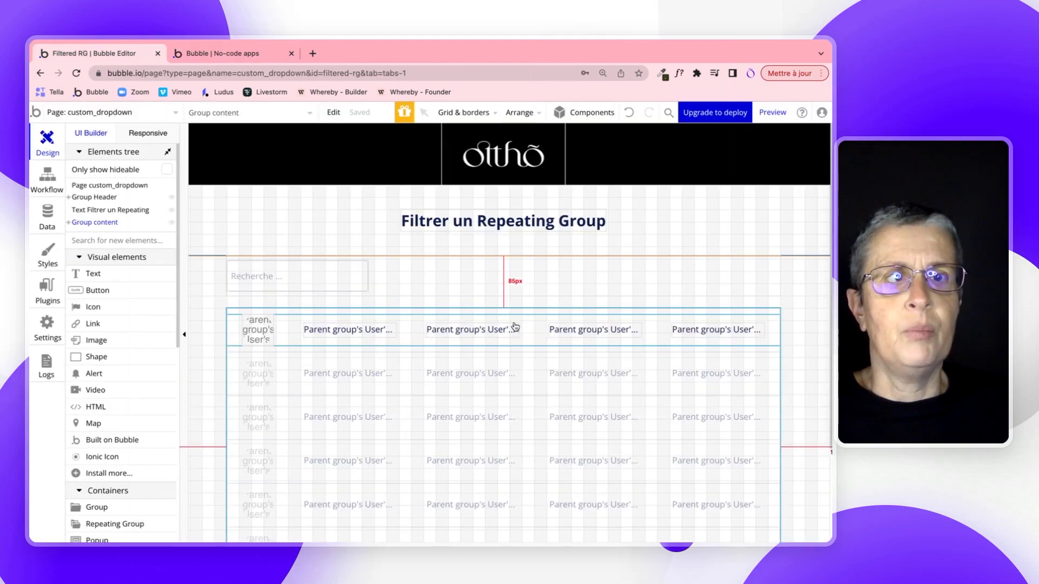
pyautogui.click(434, 277)
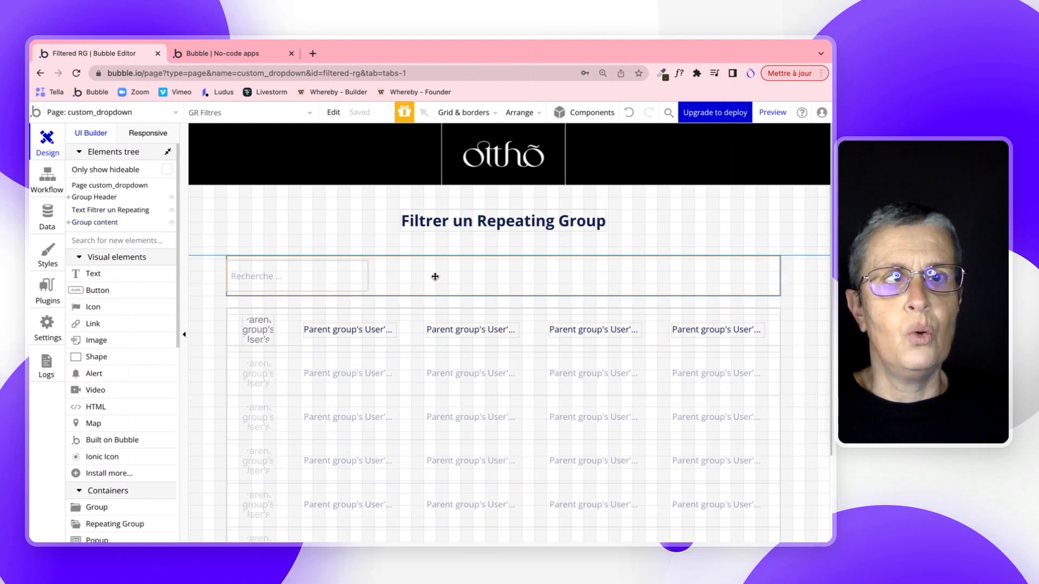
pyautogui.doubleClick(434, 276)
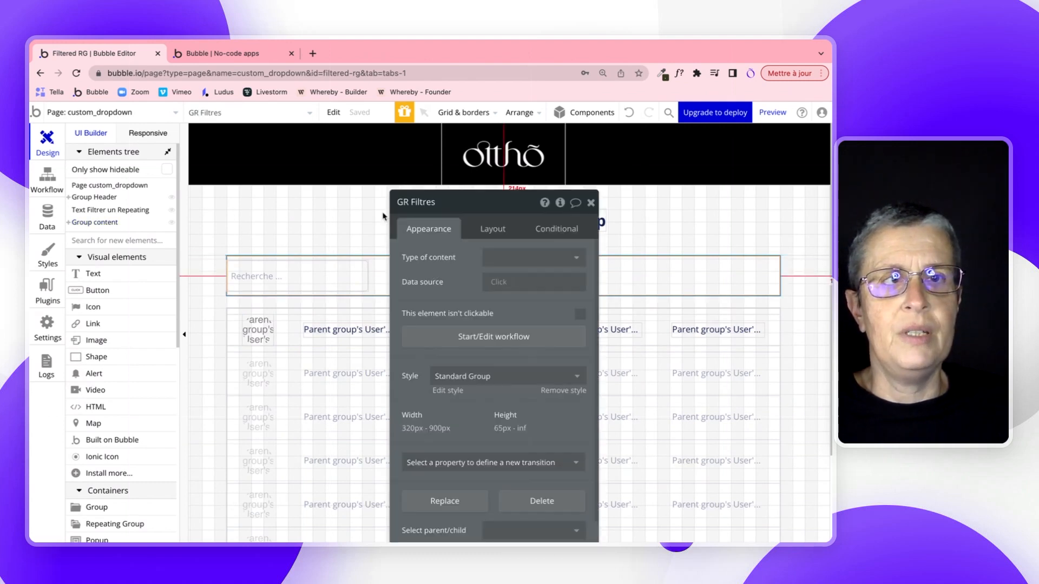
pyautogui.click(591, 203)
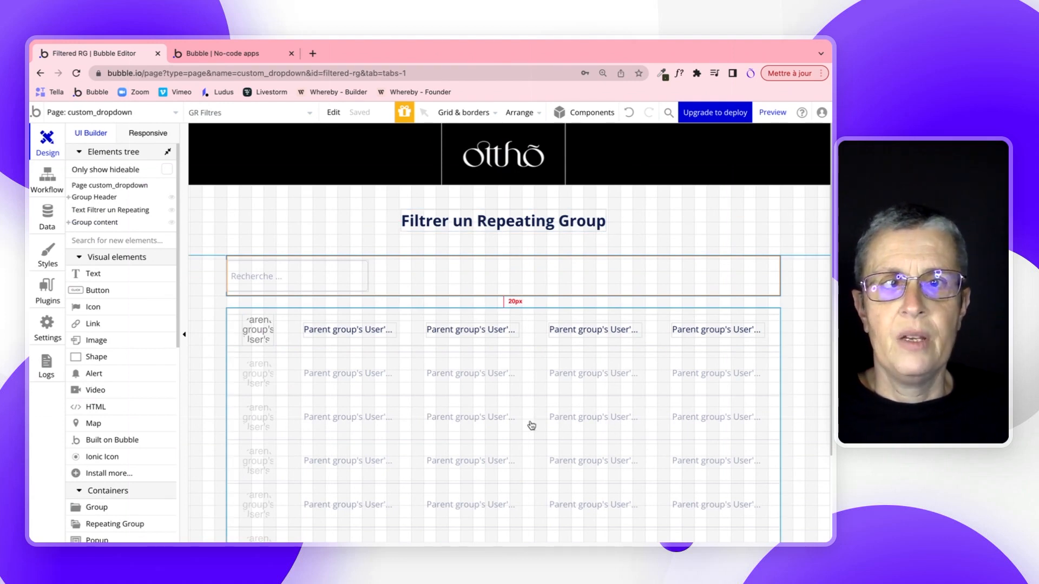
# Step: Add a group about 178 by 33 px inside GR Filtres, beside the search input, and name it "Group dropdown"
pyautogui.scroll(-2, 130, 419)
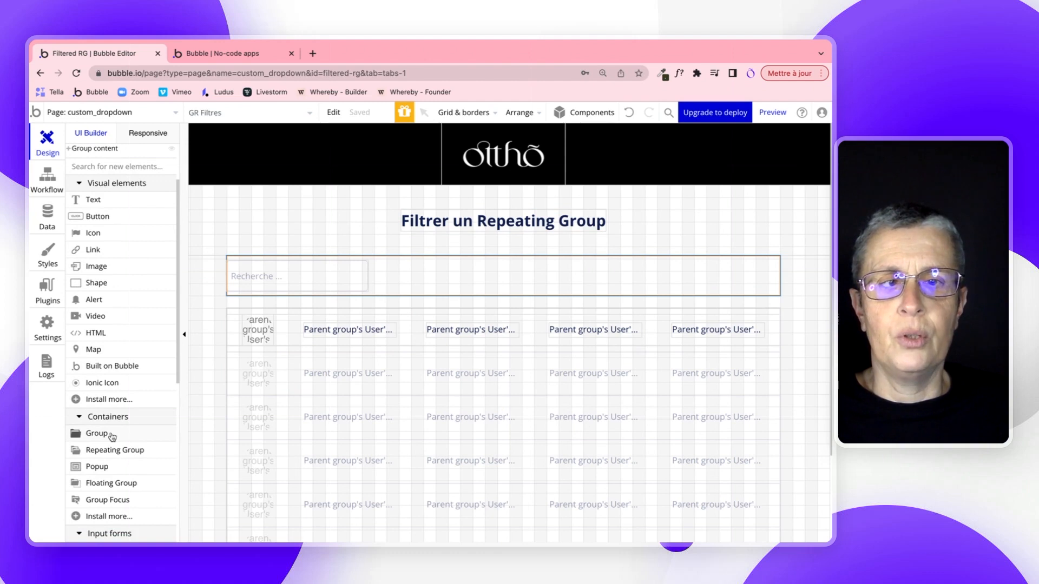
pyautogui.click(111, 434)
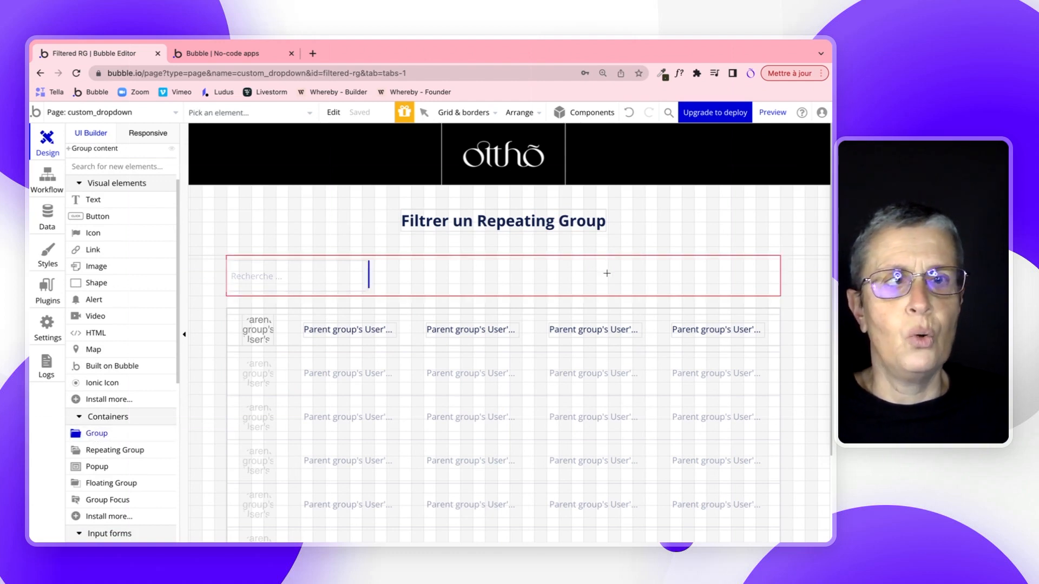
pyautogui.moveTo(604, 269); pyautogui.dragTo(713, 290)
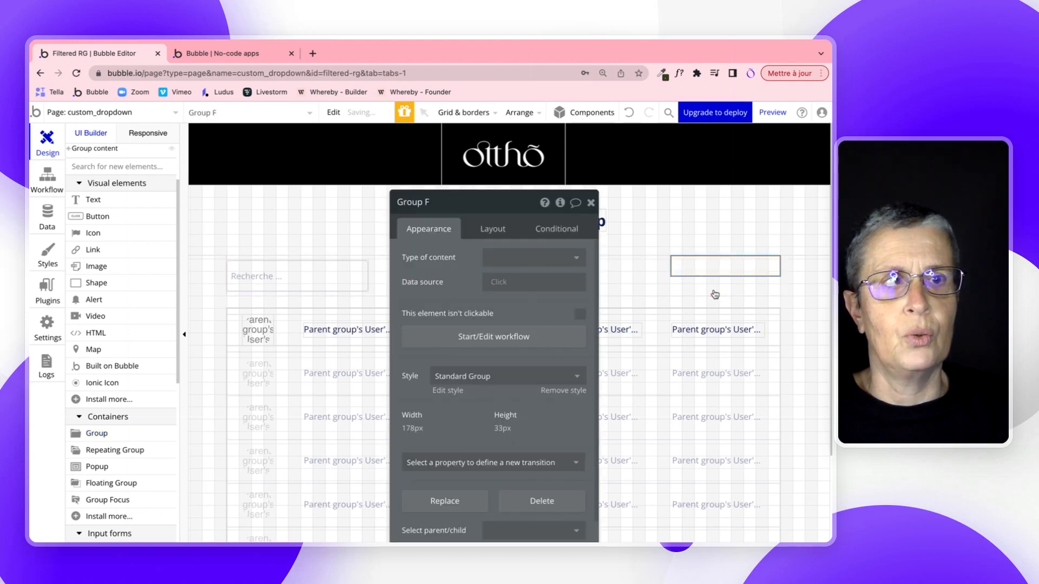
pyautogui.click(453, 204)
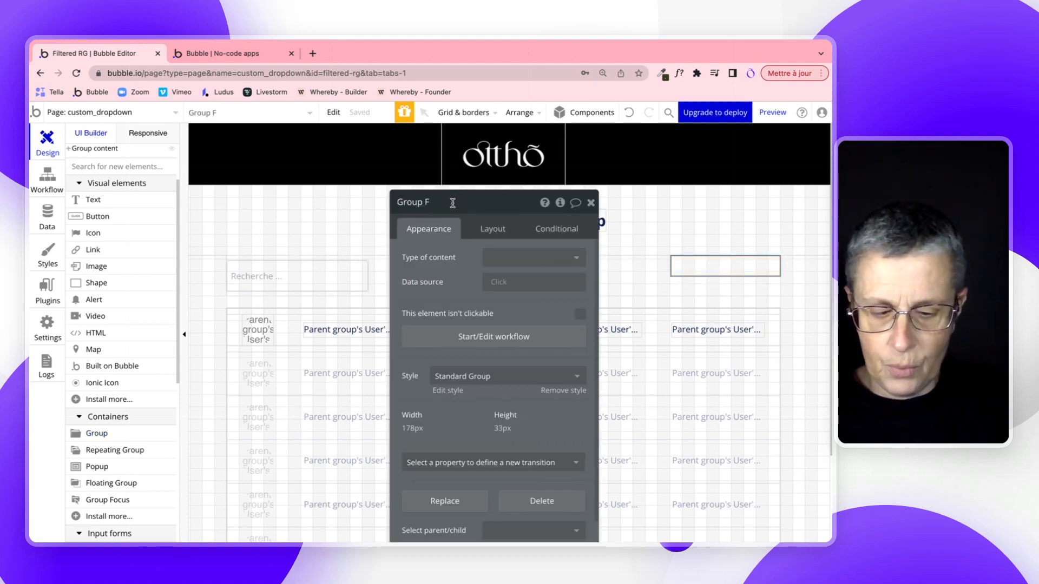
pyautogui.write('dropdown')
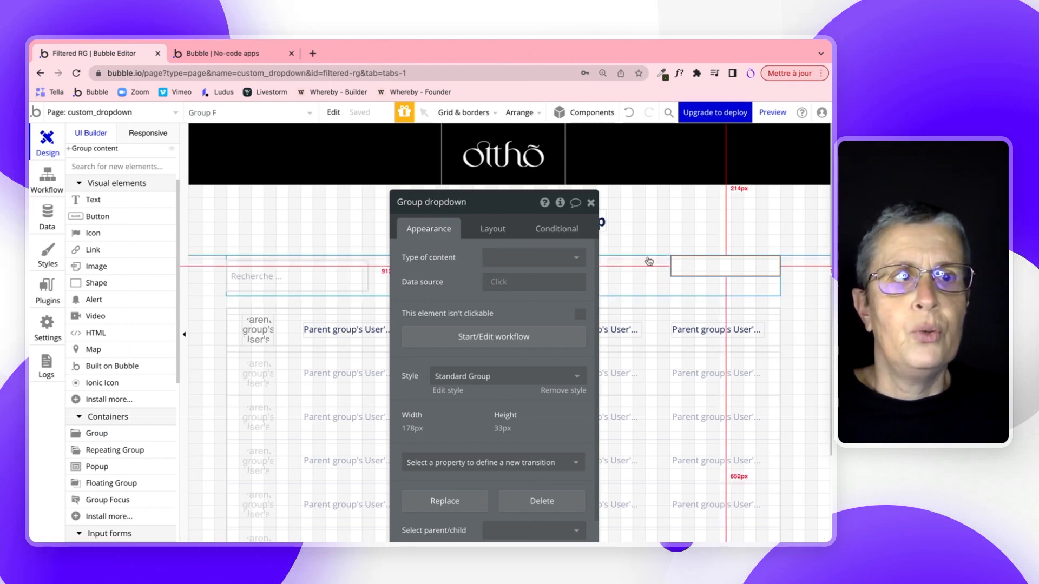
# Step: Give Group dropdown a Row layout, a fixed width of 230 px and a minimum height of 50 px, matching the search input
pyautogui.click(493, 229)
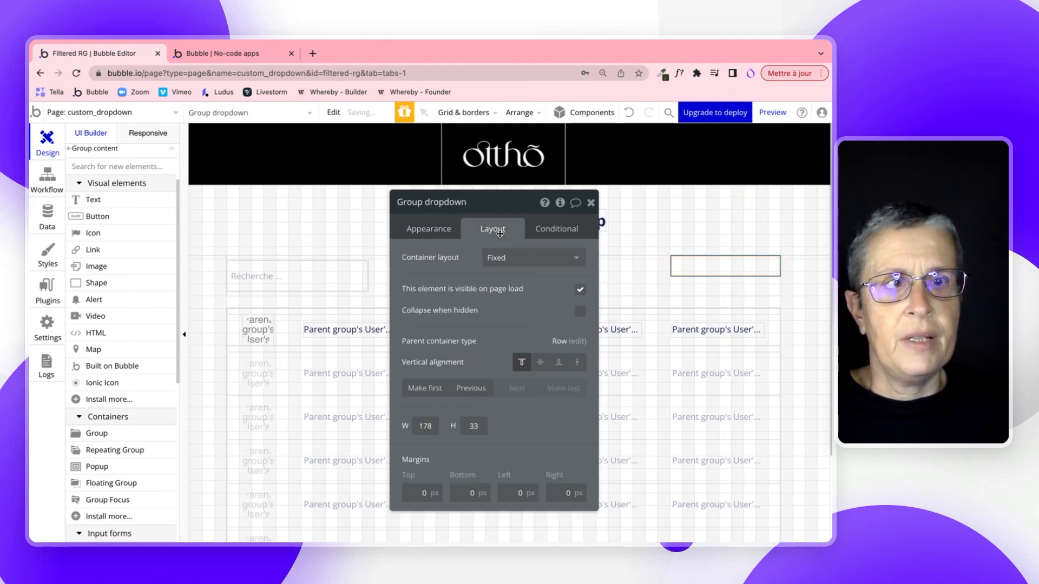
pyautogui.click(426, 426)
pyautogui.write('230')
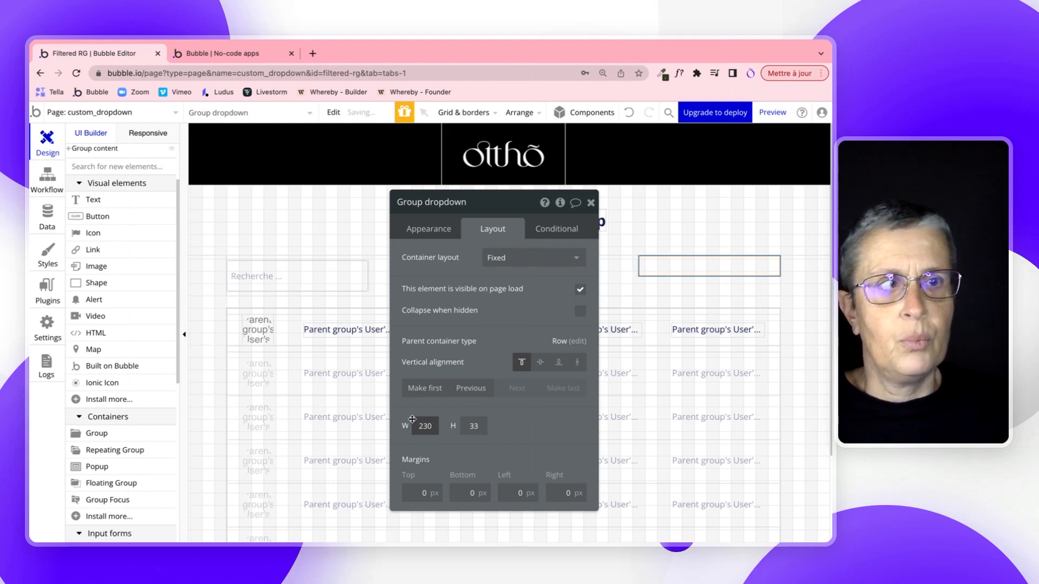
pyautogui.click(291, 274)
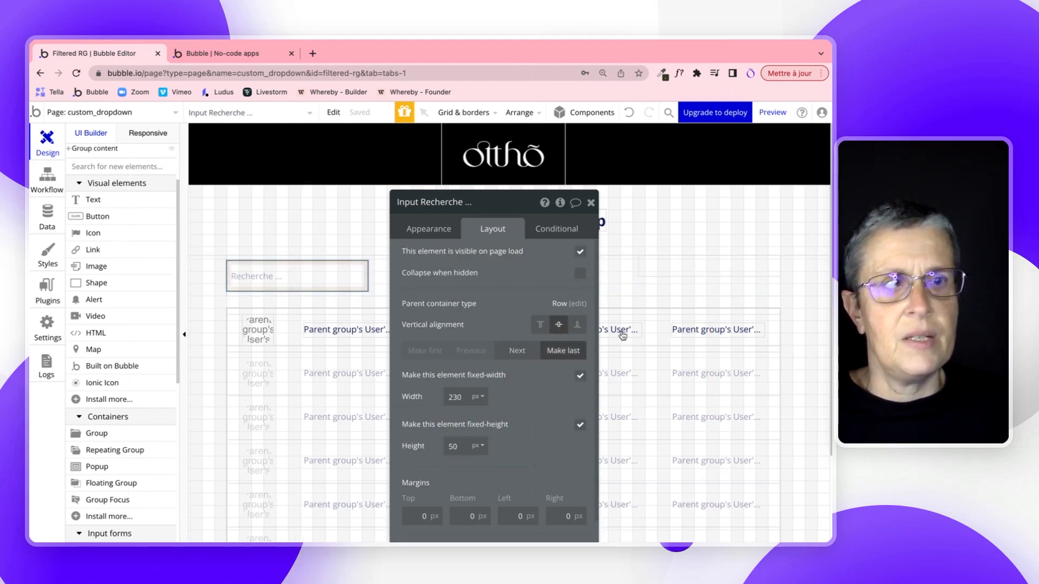
pyautogui.click(691, 268)
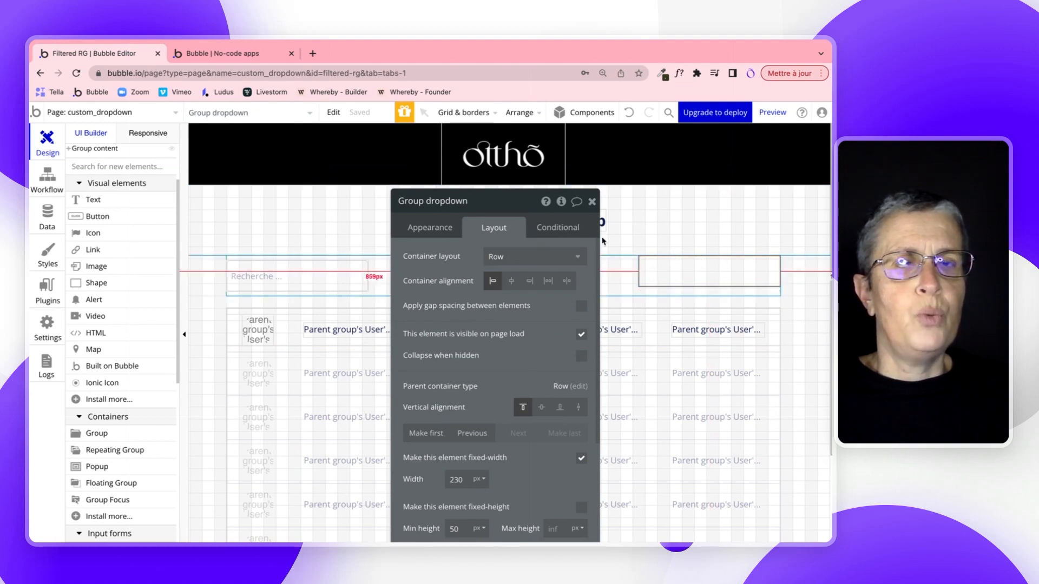
# Step: Check the dropdown in the preview, set Group dropdown's container alignment to space around, and center it vertically in its parent
pyautogui.click(206, 54)
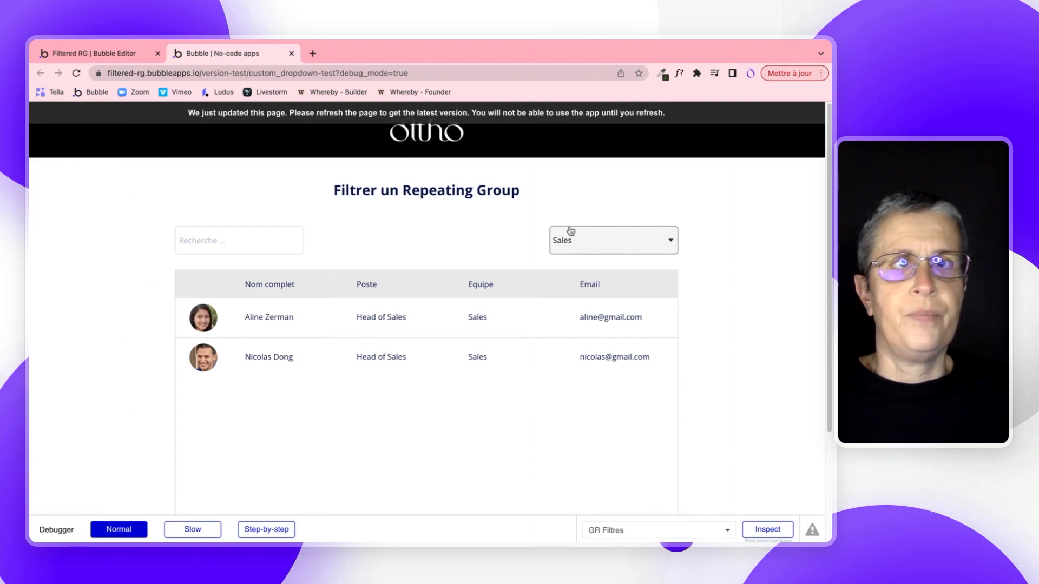
pyautogui.click(92, 57)
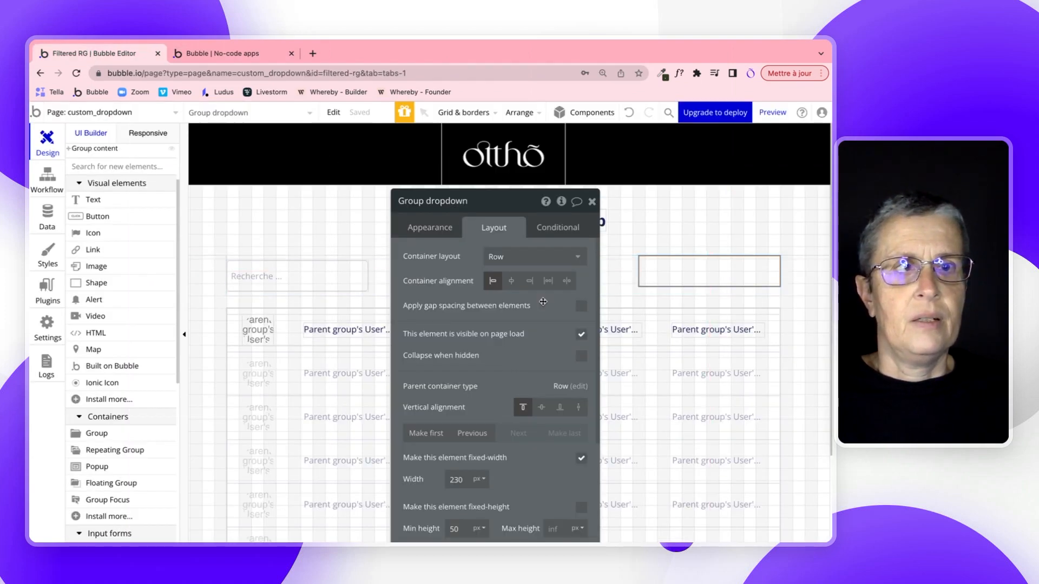
pyautogui.click(565, 282)
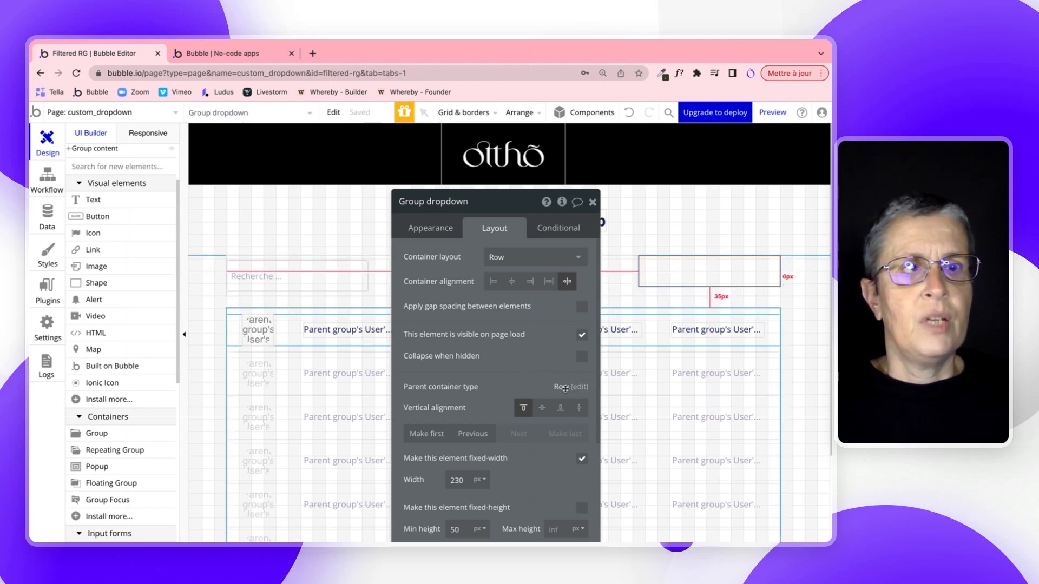
pyautogui.click(543, 409)
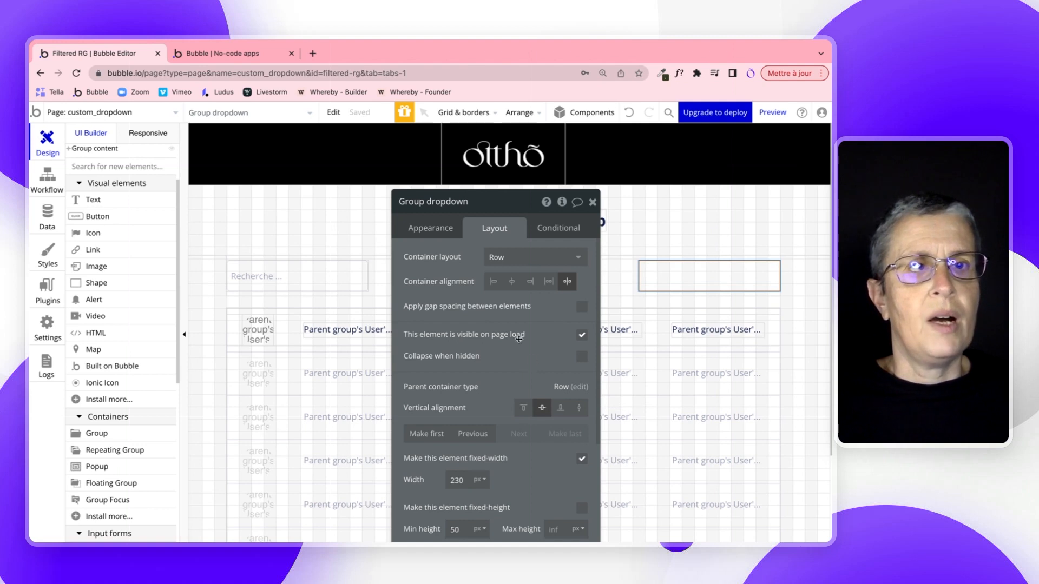
pyautogui.click(423, 235)
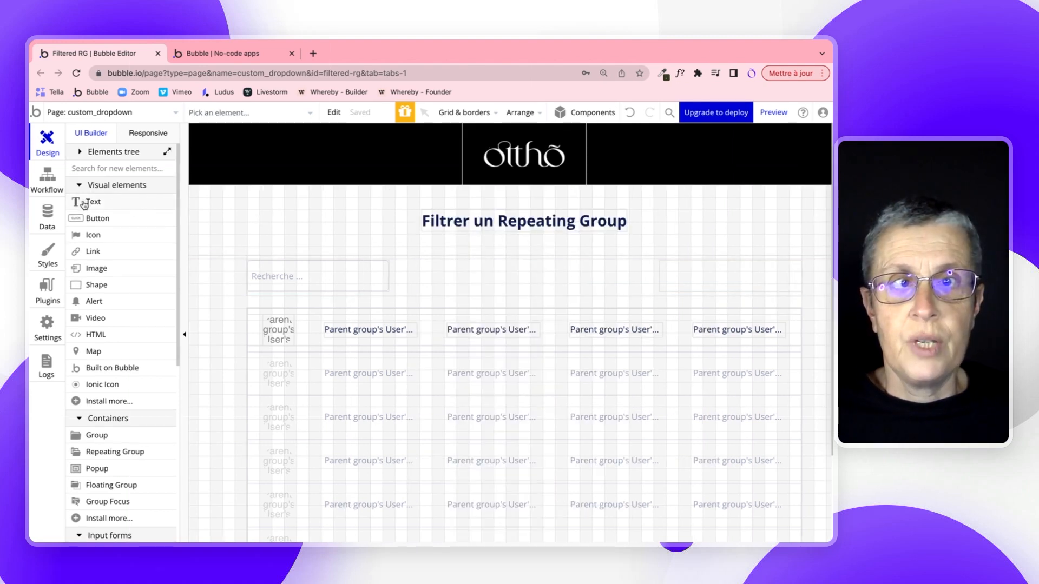
# Step: Add a text element inside Group dropdown reading "Sélectionner une équipe"
pyautogui.click(84, 204)
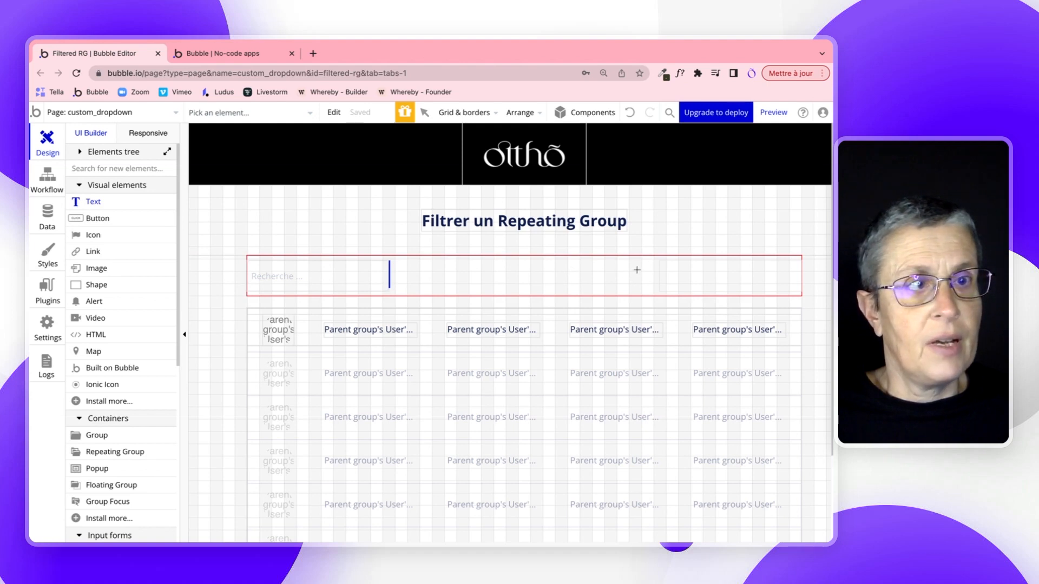
pyautogui.moveTo(670, 271); pyautogui.dragTo(731, 288)
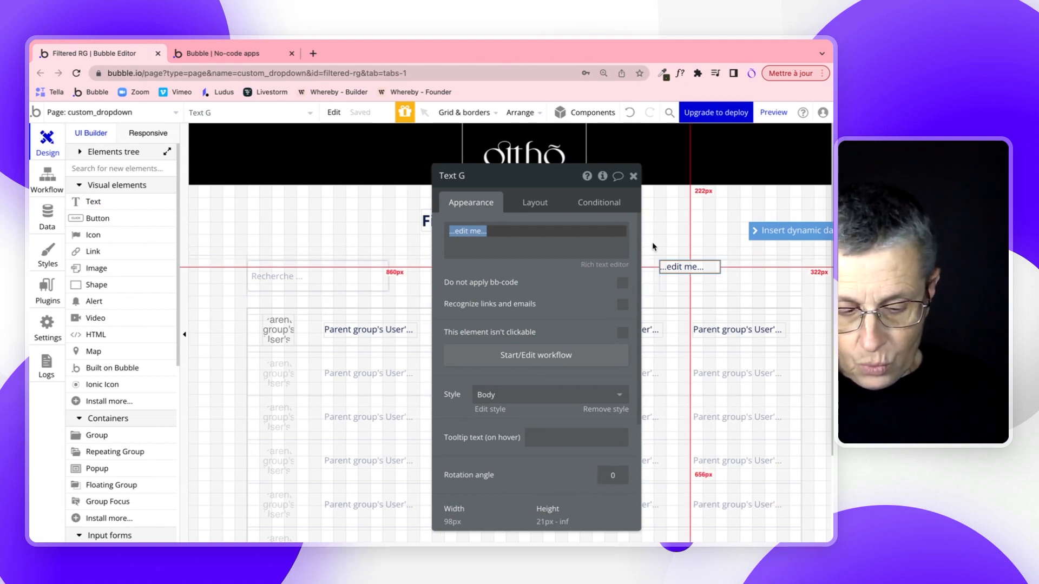
pyautogui.write('Séle')
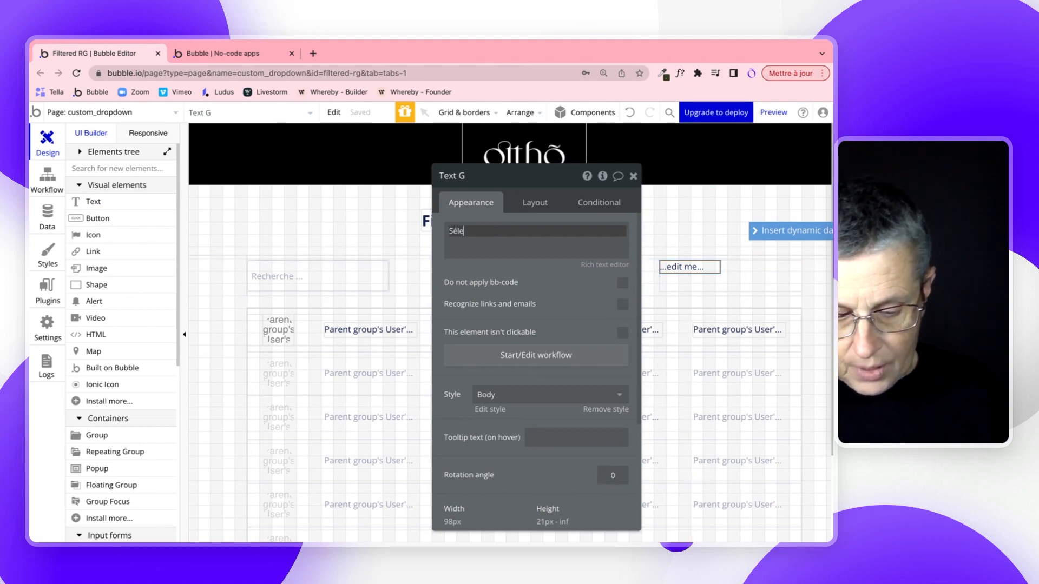
pyautogui.write('ctionner une équipe')
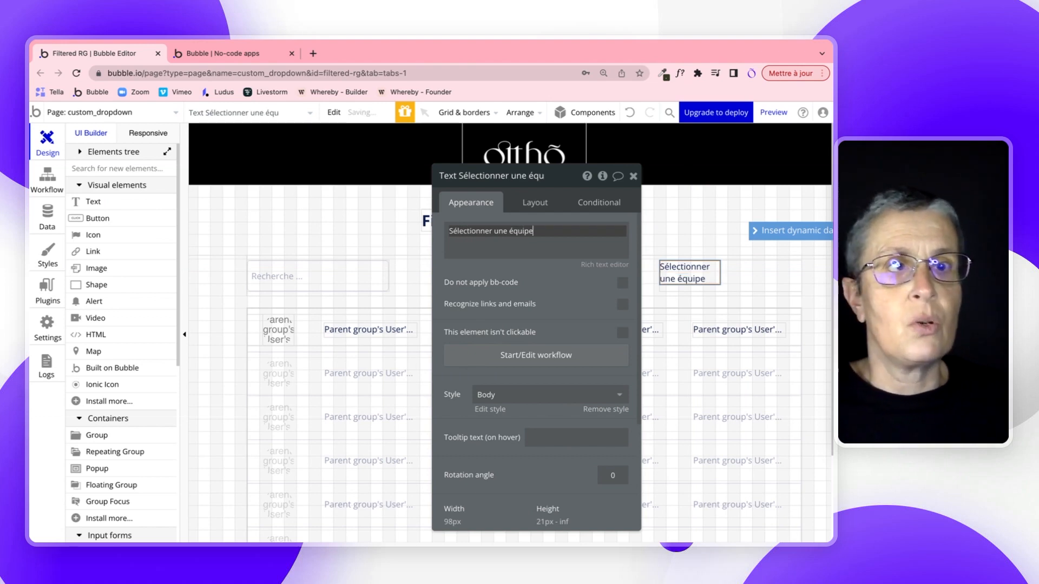
# Step: Make the text fit its content width instead of a fixed width, with minimum height 20 px, centered vertical alignment and a small left margin
pyautogui.click(534, 202)
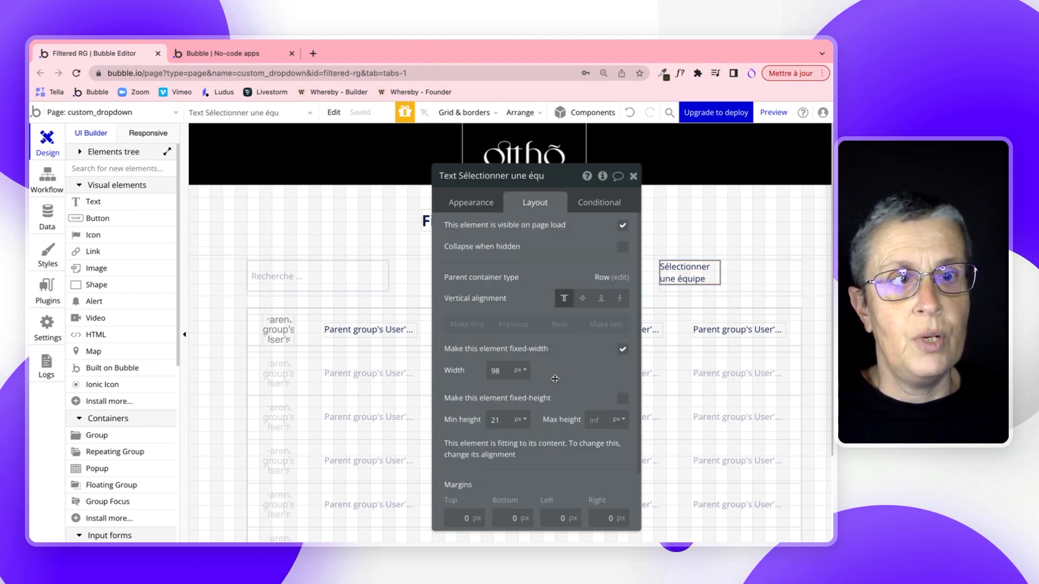
pyautogui.click(622, 349)
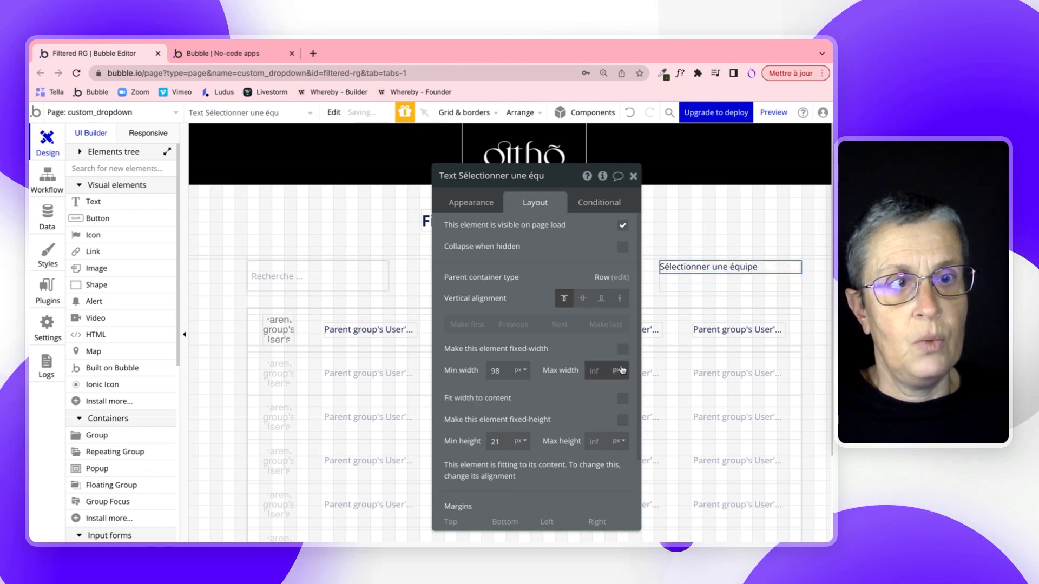
pyautogui.click(622, 398)
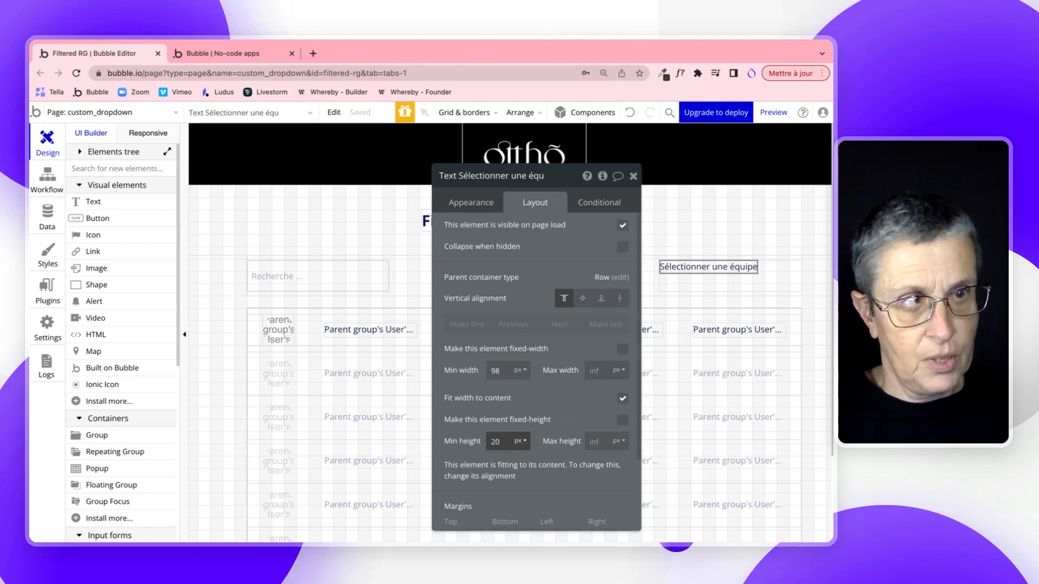
pyautogui.click(547, 406)
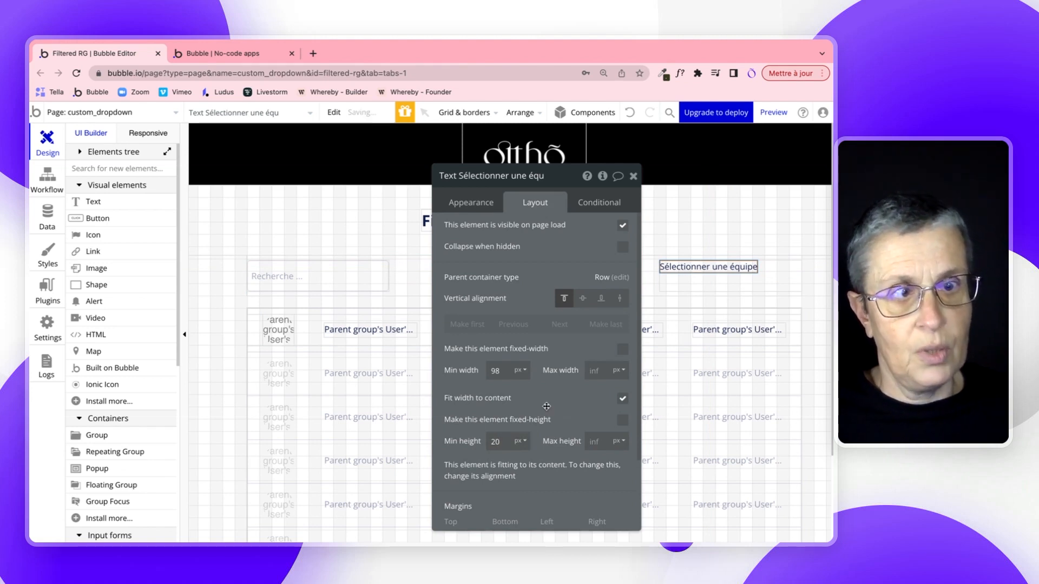
pyautogui.click(583, 298)
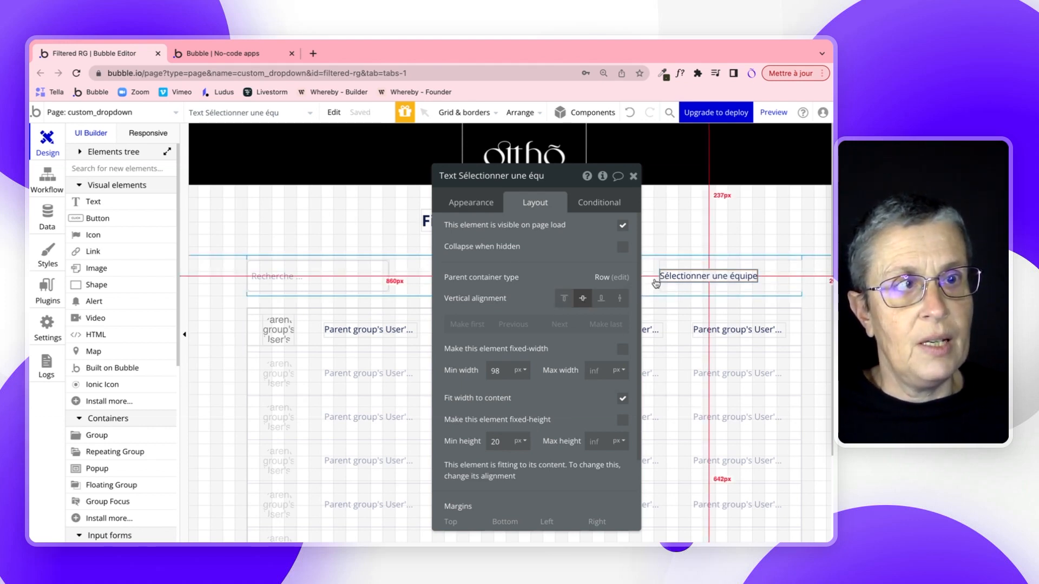
pyautogui.scroll(-2, 572, 414)
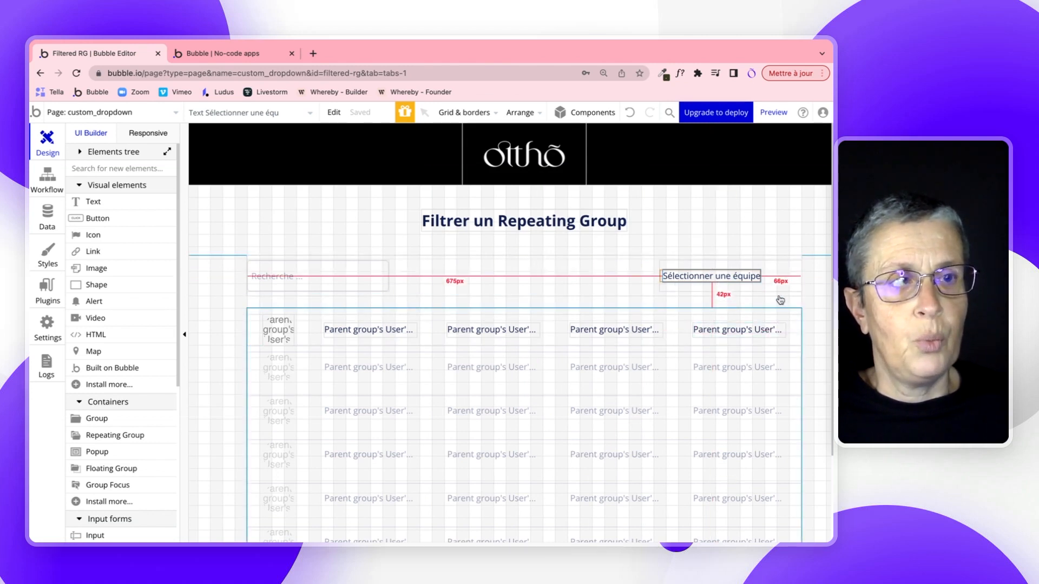
# Step: Search the plugin library for "io", install the Ionic Elements plugin, and return to the page design
pyautogui.click(48, 294)
pyautogui.click(209, 148)
pyautogui.write('io')
pyautogui.click(686, 232)
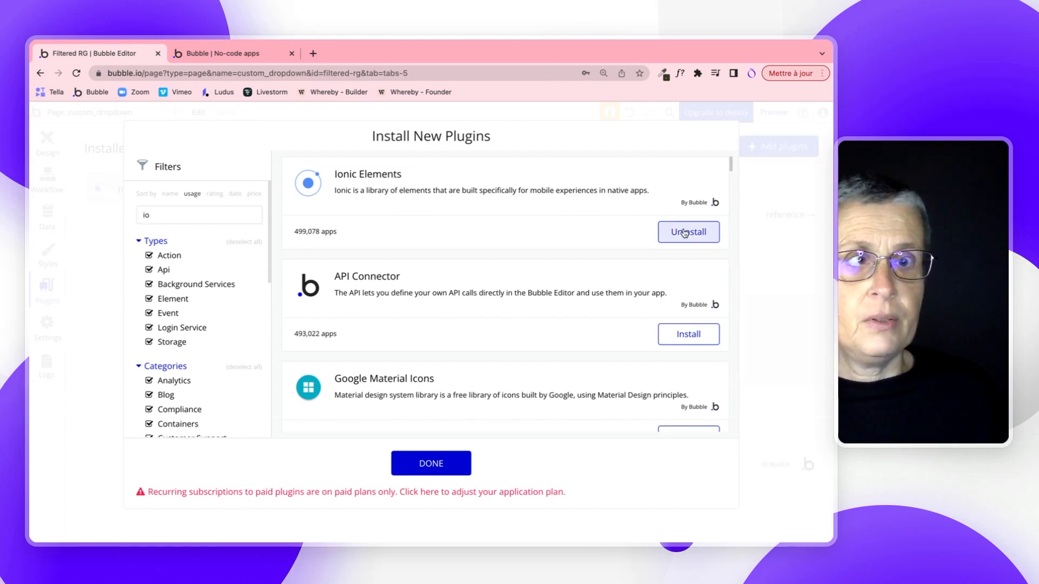
pyautogui.click(422, 465)
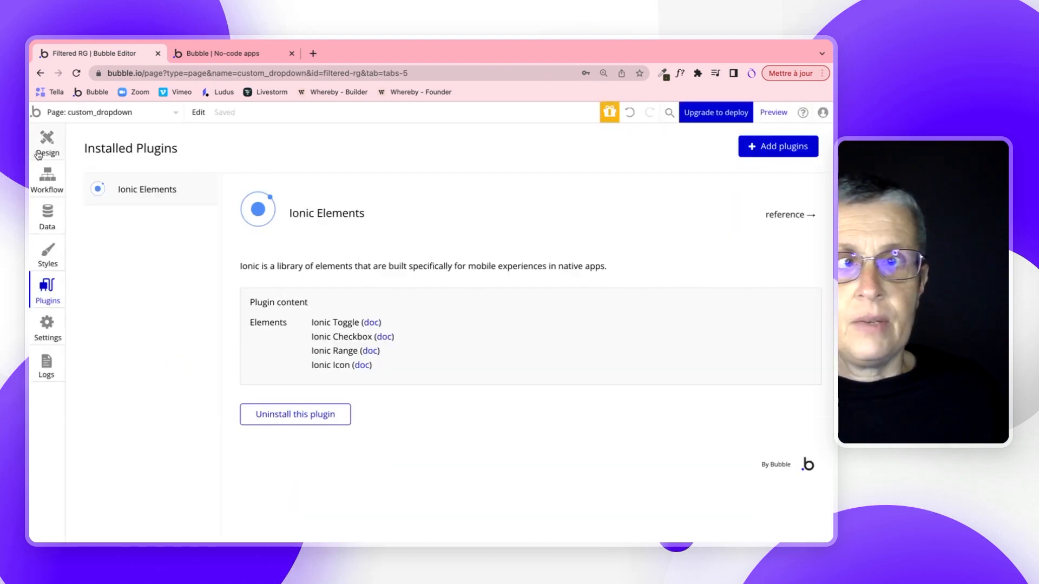
pyautogui.click(38, 154)
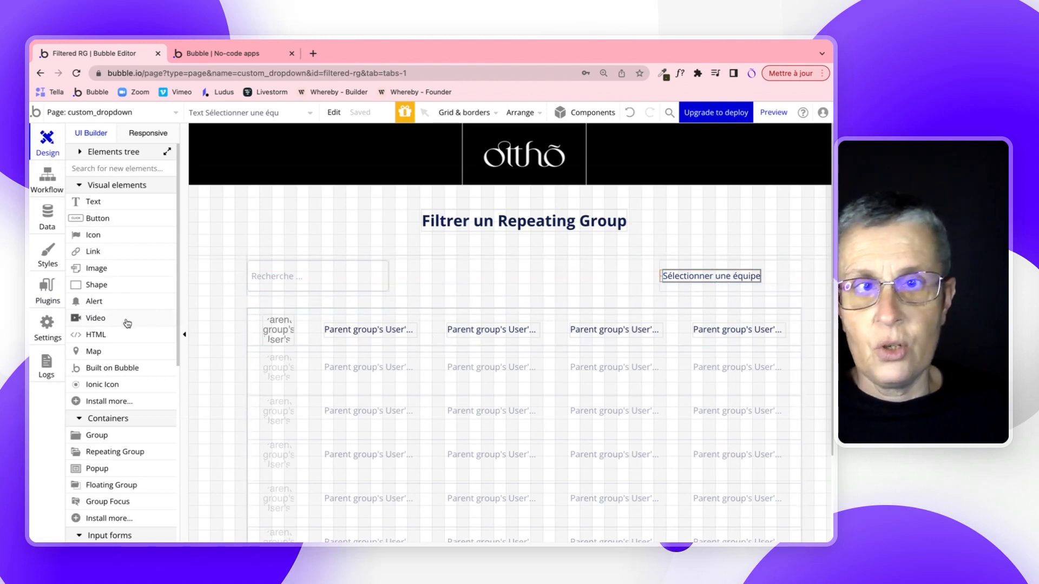
# Step: Add an Ionic Icon inside Group dropdown beside the text, search its icons for "arro", and choose ion-arrow-down-b
pyautogui.click(87, 383)
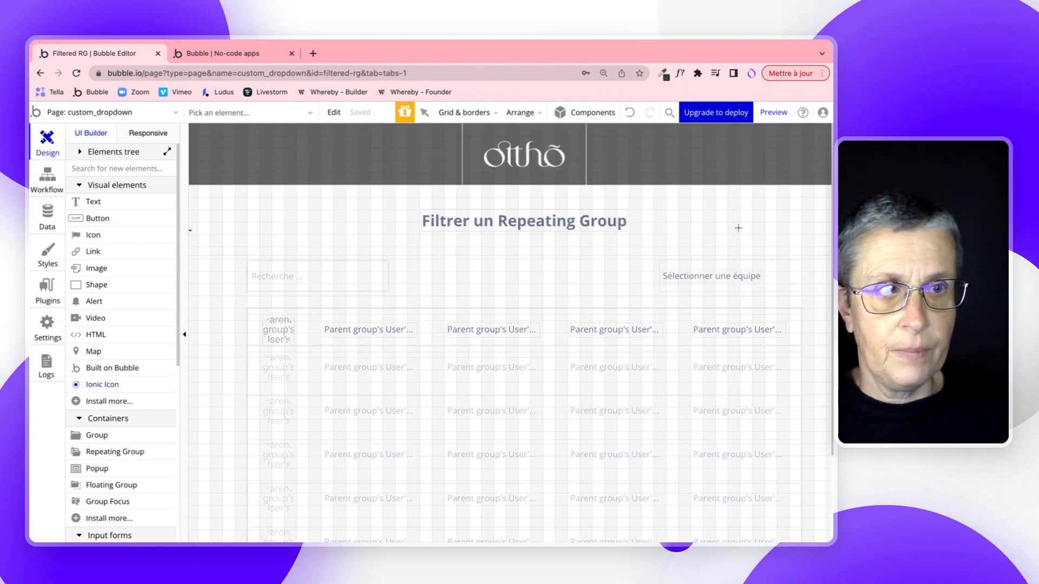
pyautogui.click(788, 277)
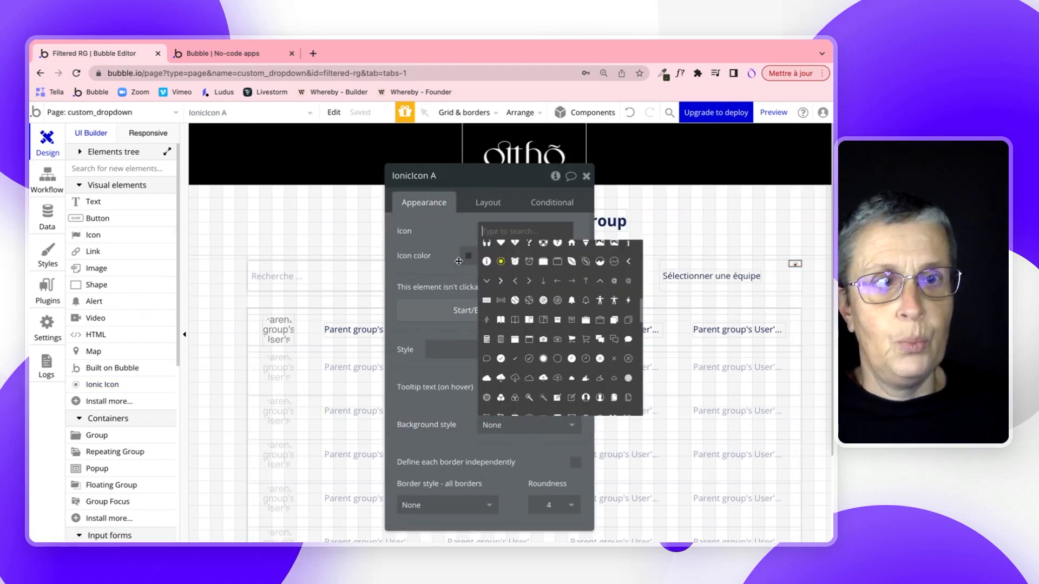
pyautogui.write('arro')
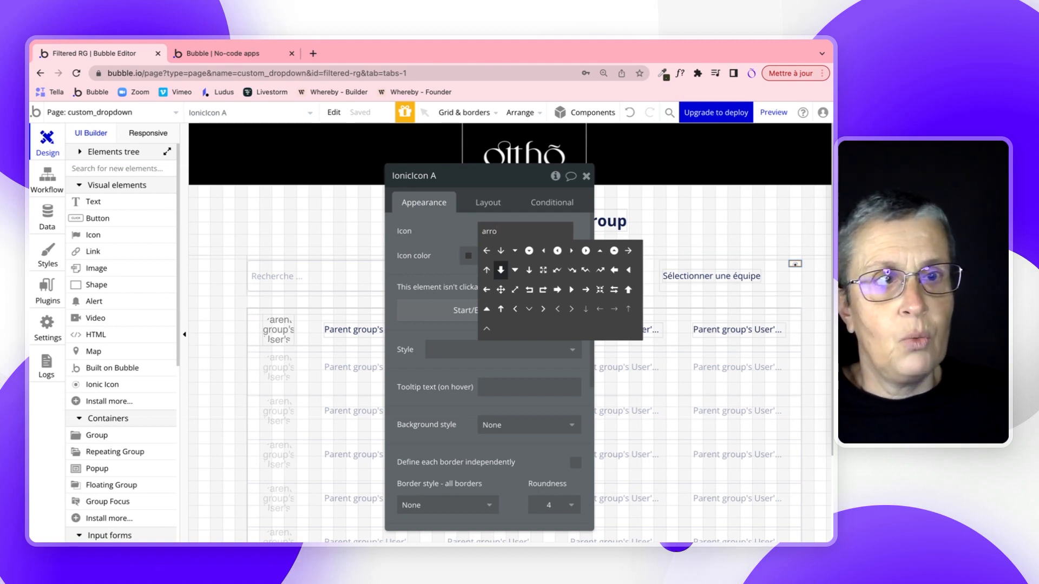
pyautogui.click(516, 276)
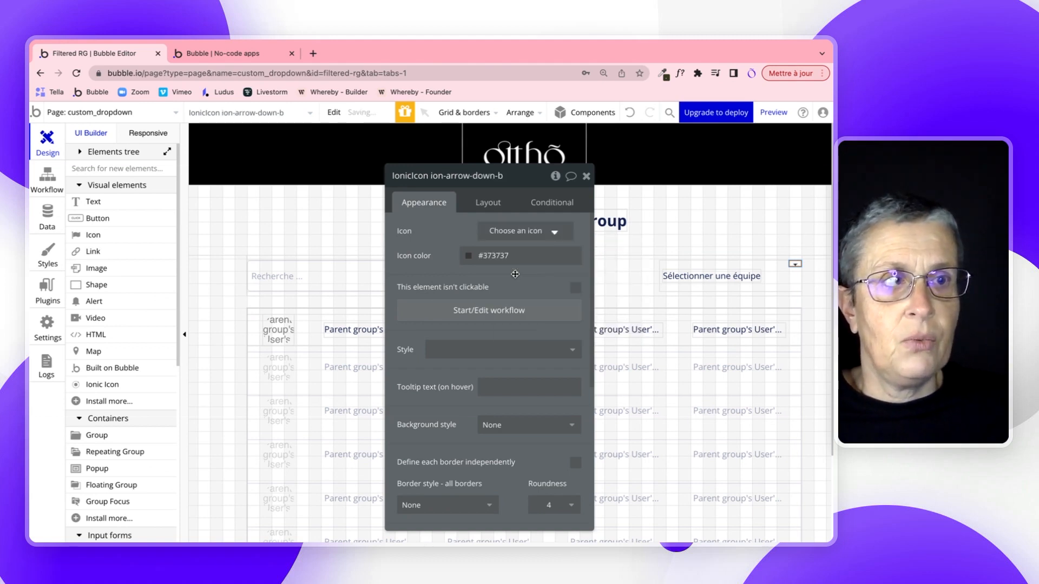
# Step: Set the arrow icon's height to 20 px, center it vertically with a 5 px right margin, and check it in the preview
pyautogui.click(487, 203)
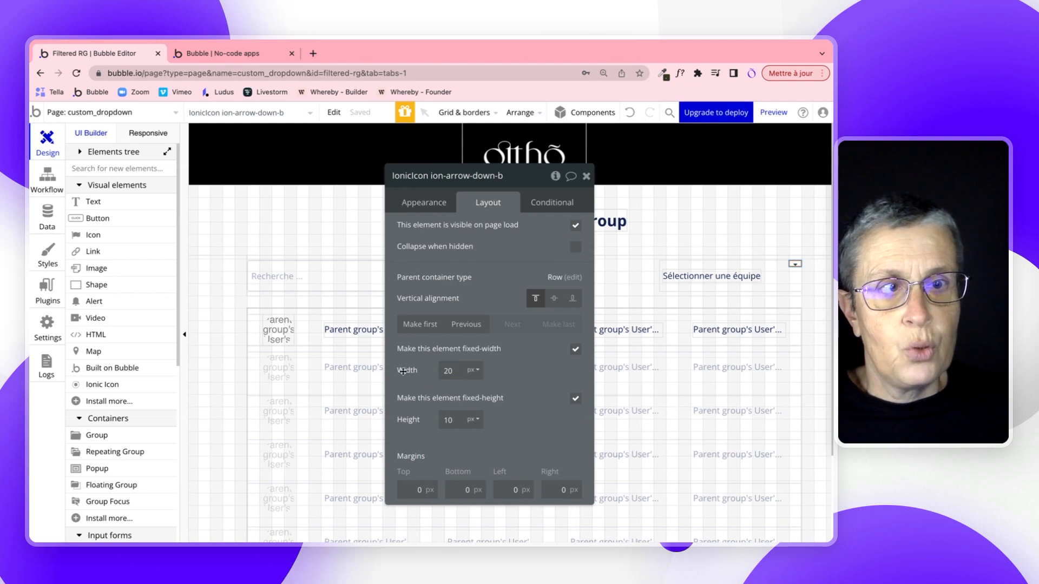
pyautogui.click(453, 423)
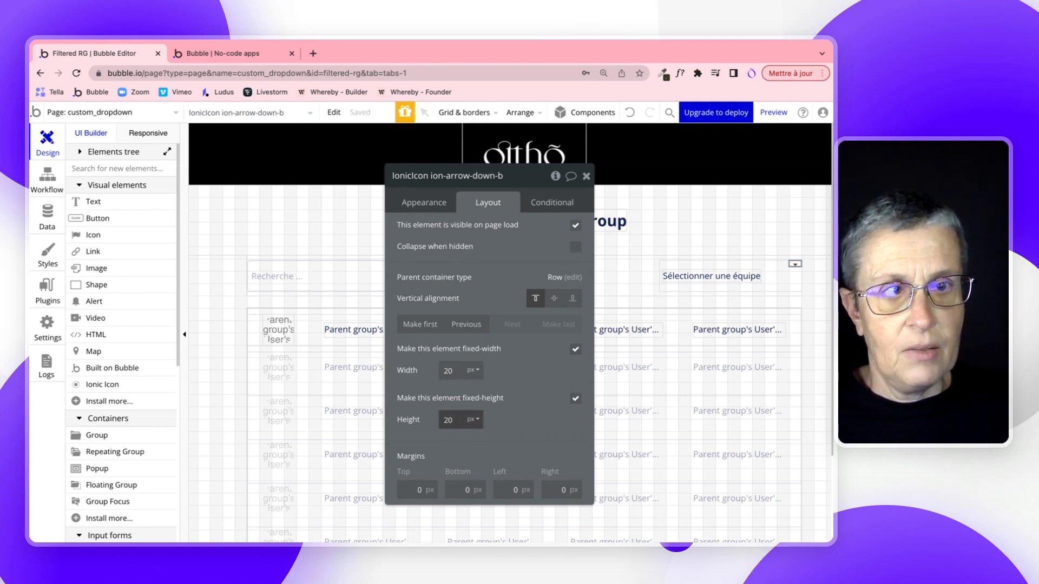
pyautogui.click(515, 420)
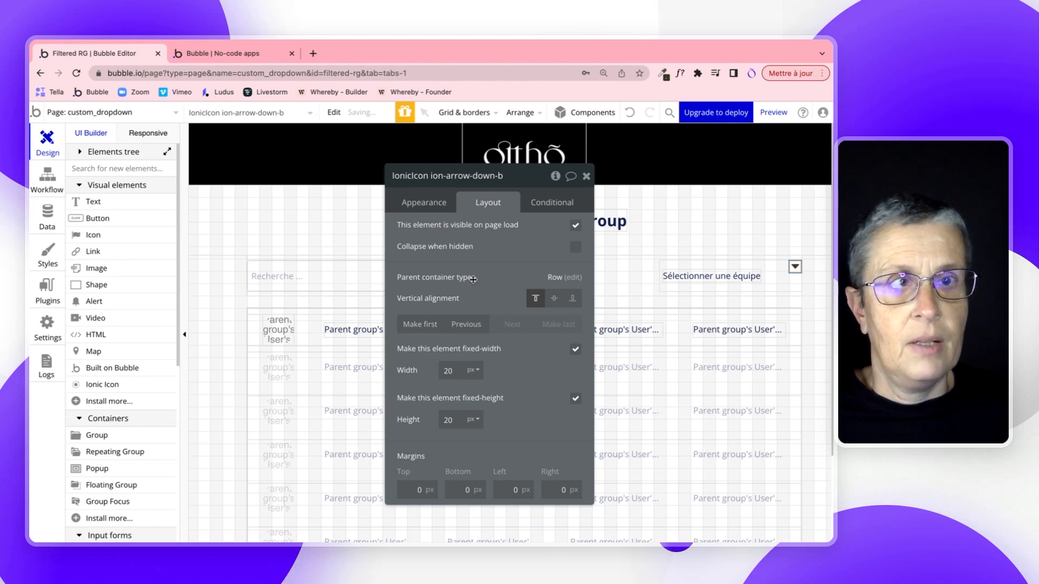
pyautogui.click(554, 300)
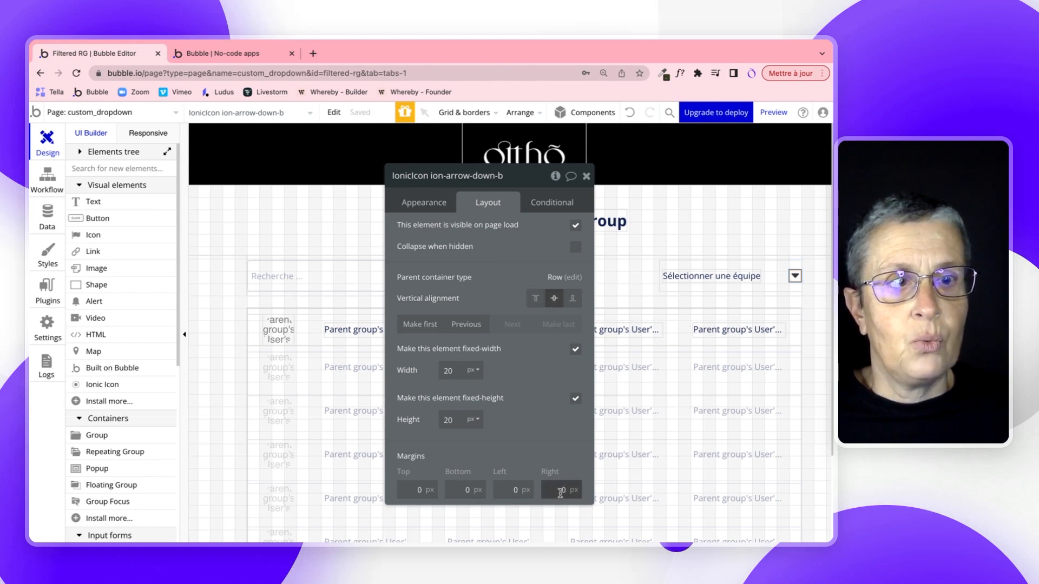
pyautogui.press('BackSpace')
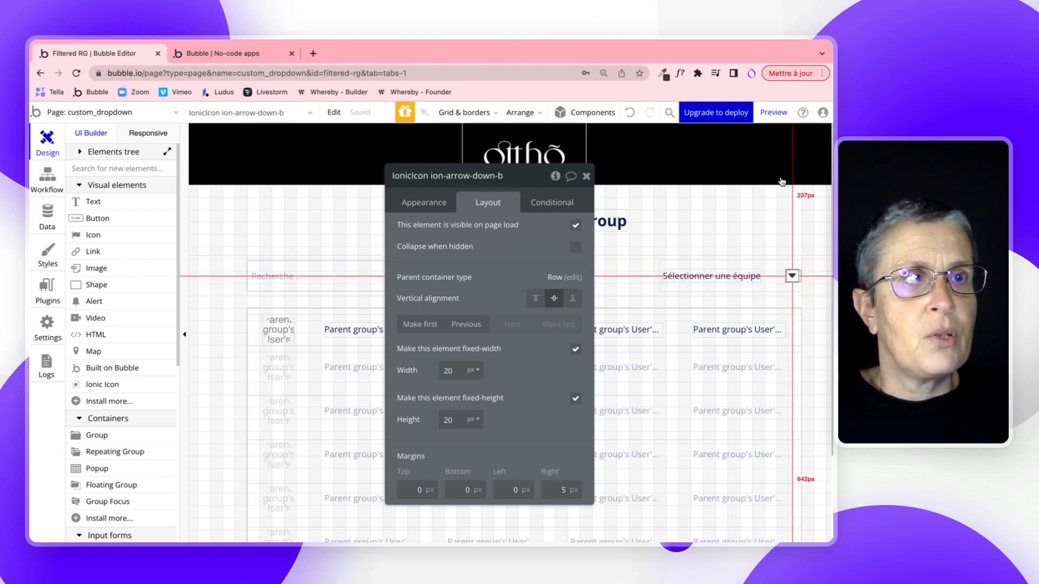
pyautogui.click(775, 115)
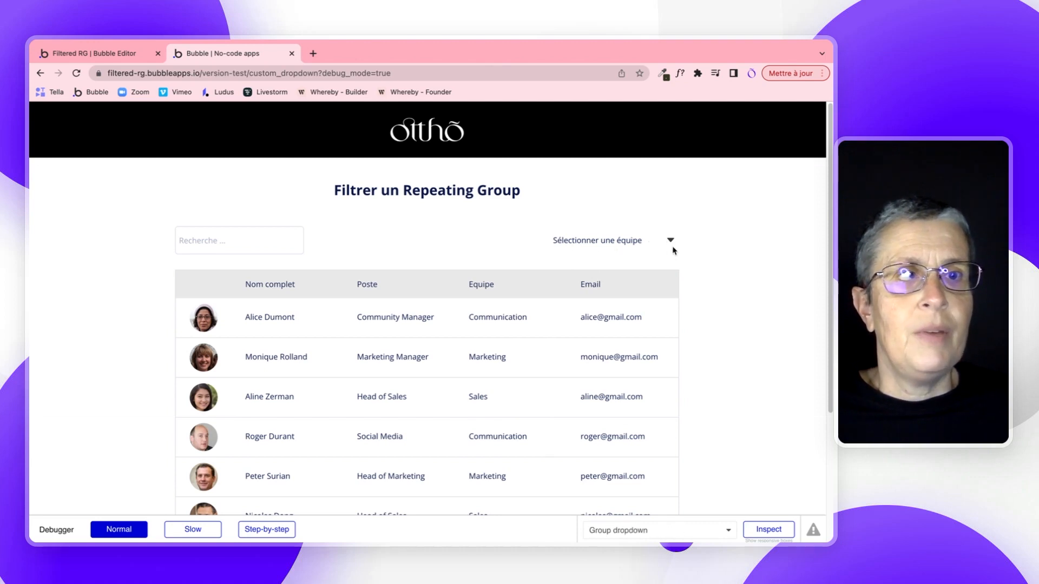
pyautogui.click(148, 56)
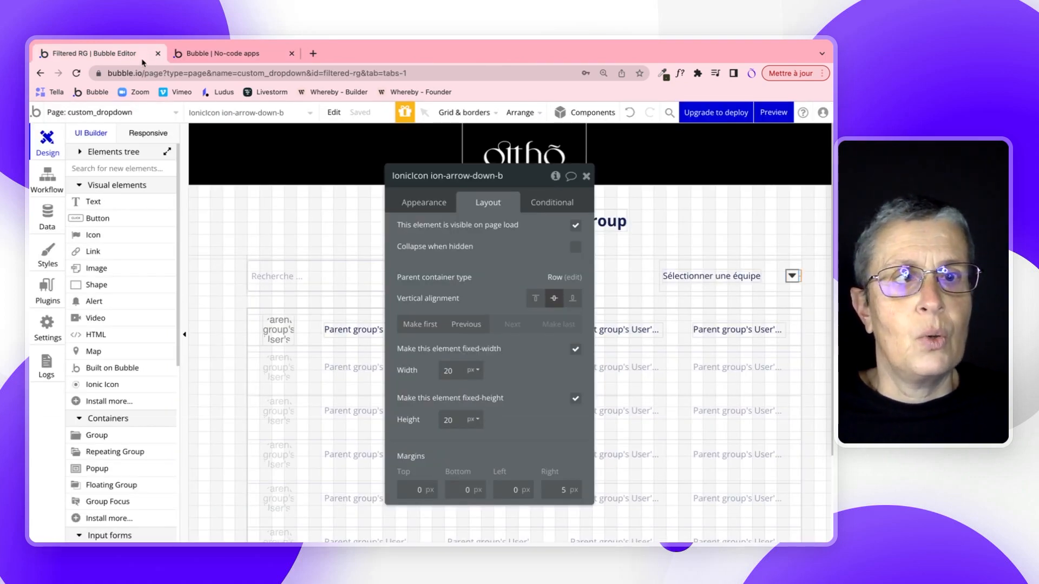
# Step: Remove the style from Group dropdown and give it a solid border on all sides with roundness 5
pyautogui.click(670, 271)
pyautogui.scroll(-3, 468, 361)
pyautogui.scroll(5, 469, 361)
pyautogui.click(413, 208)
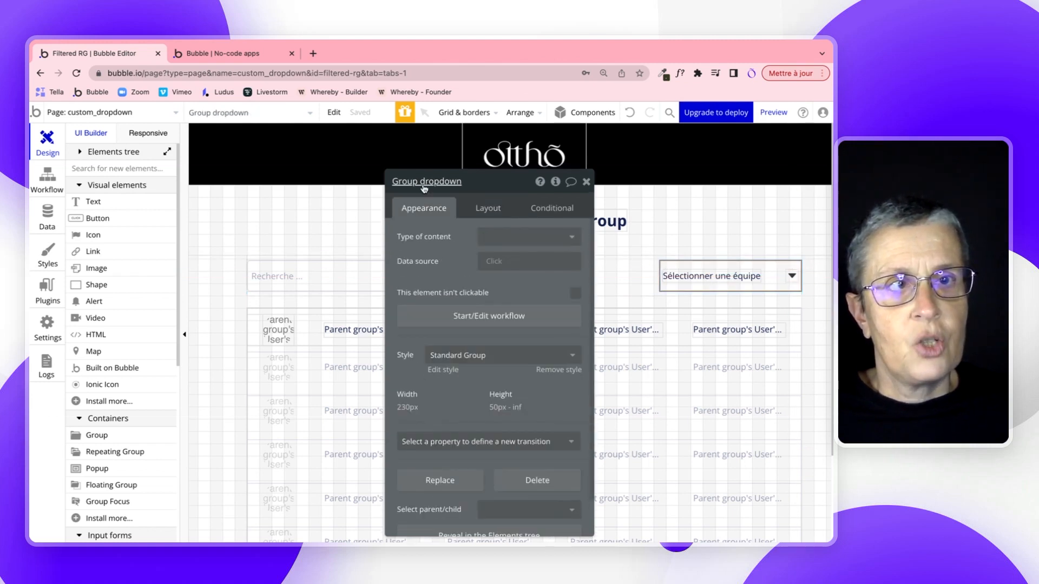
pyautogui.moveTo(476, 184); pyautogui.dragTo(388, 148)
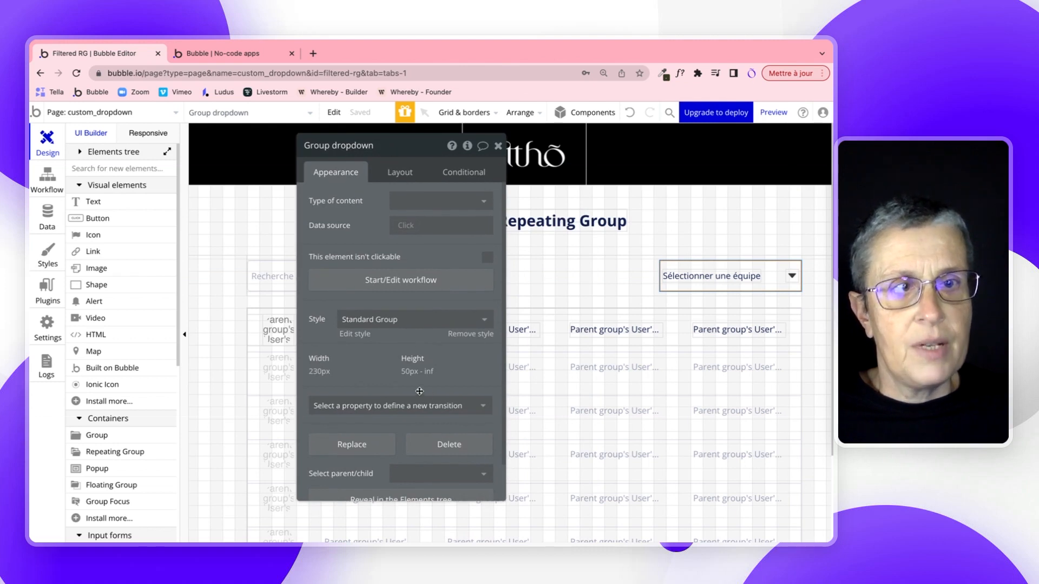
pyautogui.click(469, 335)
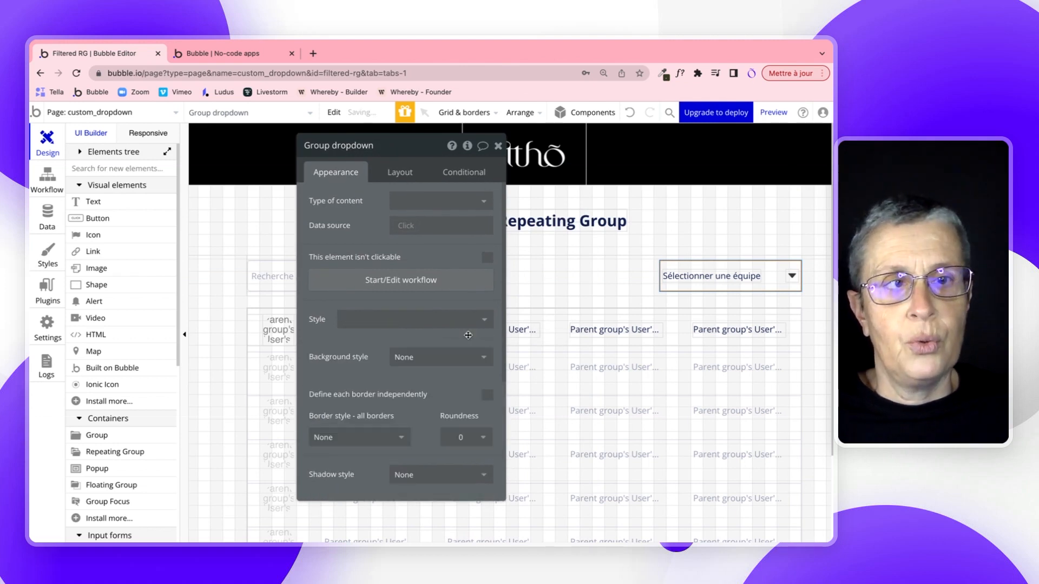
pyautogui.click(349, 436)
pyautogui.click(322, 475)
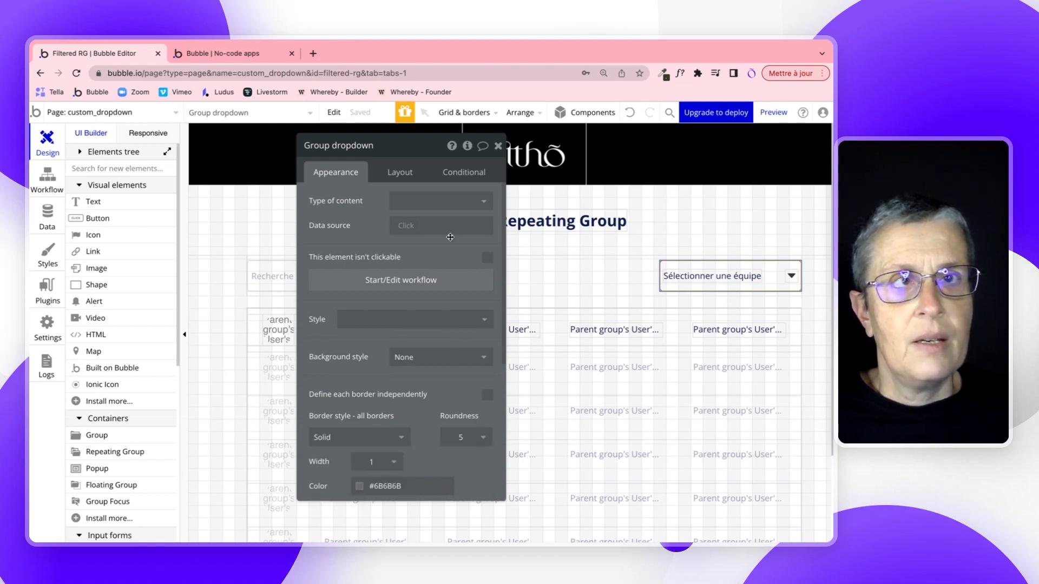
# Step: Reload the preview to check the dropdown's border, and return to the page design with nothing selected
pyautogui.click(247, 57)
pyautogui.press('super+r')
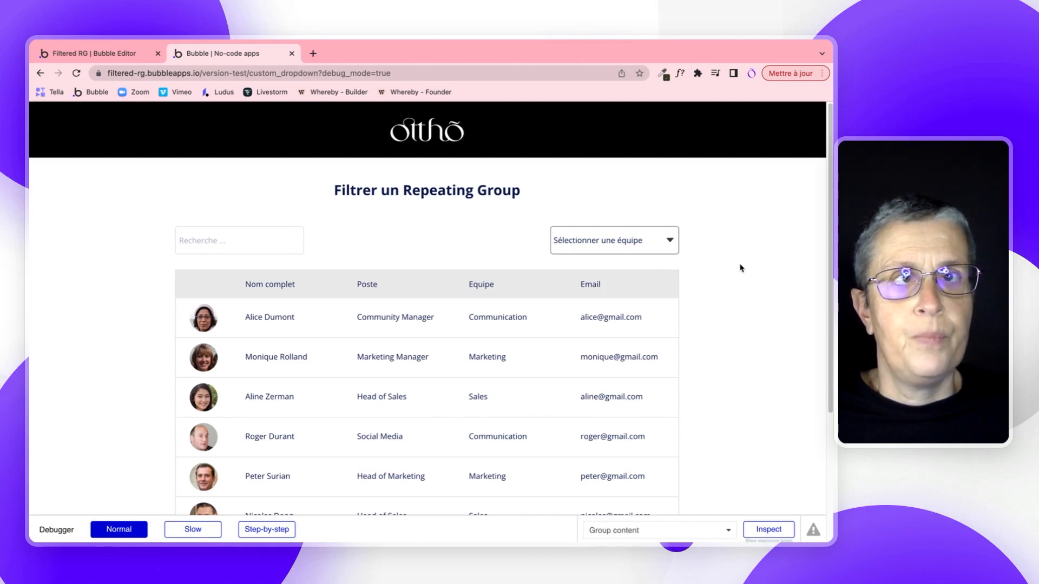
pyautogui.click(136, 55)
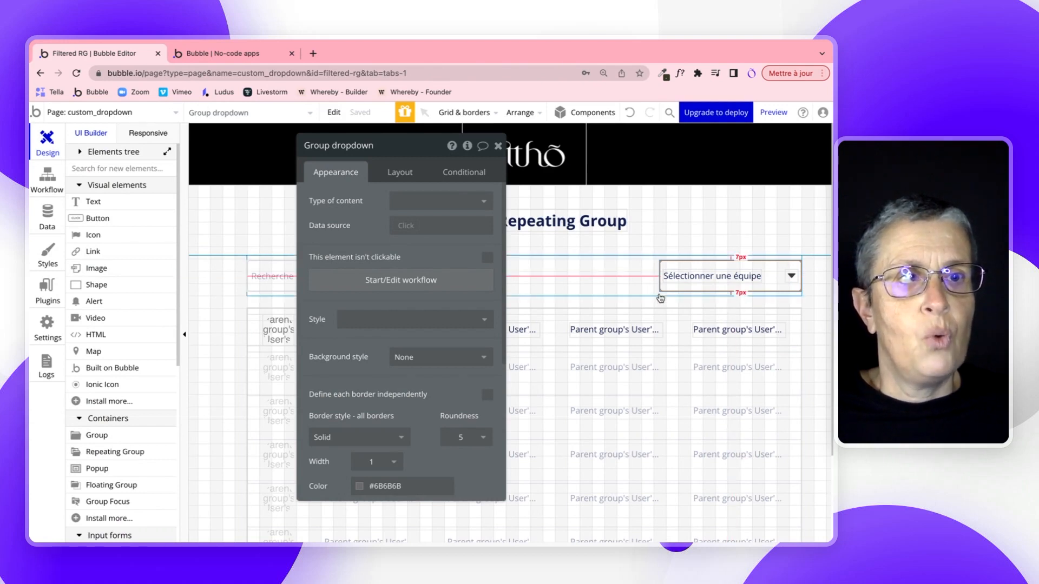
pyautogui.click(800, 298)
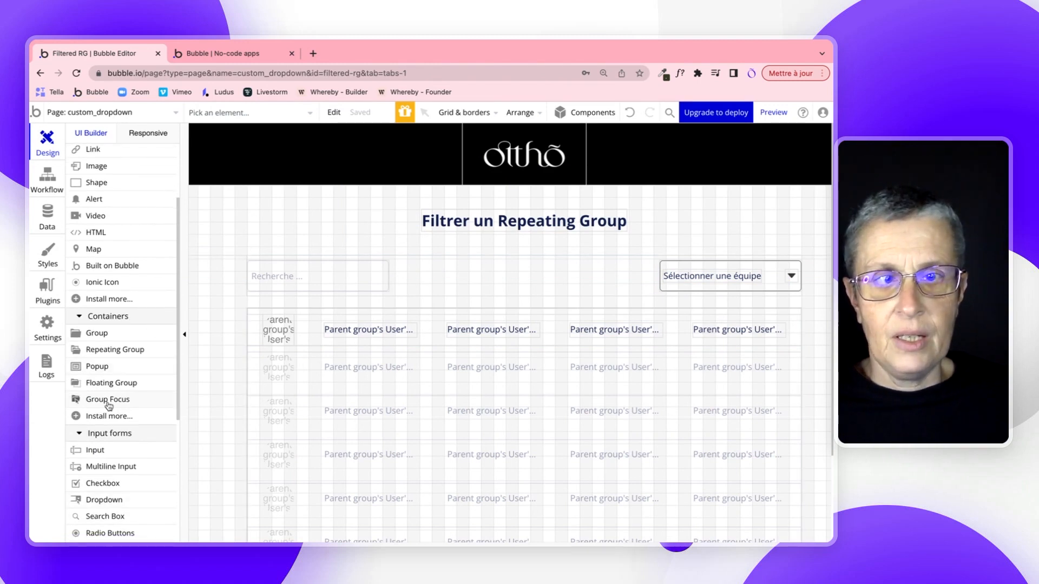
# Step: Draw a Group Focus about 221 px square, name it "GroupFocus dropdown", and set Group dropdown as its reference element
pyautogui.click(84, 402)
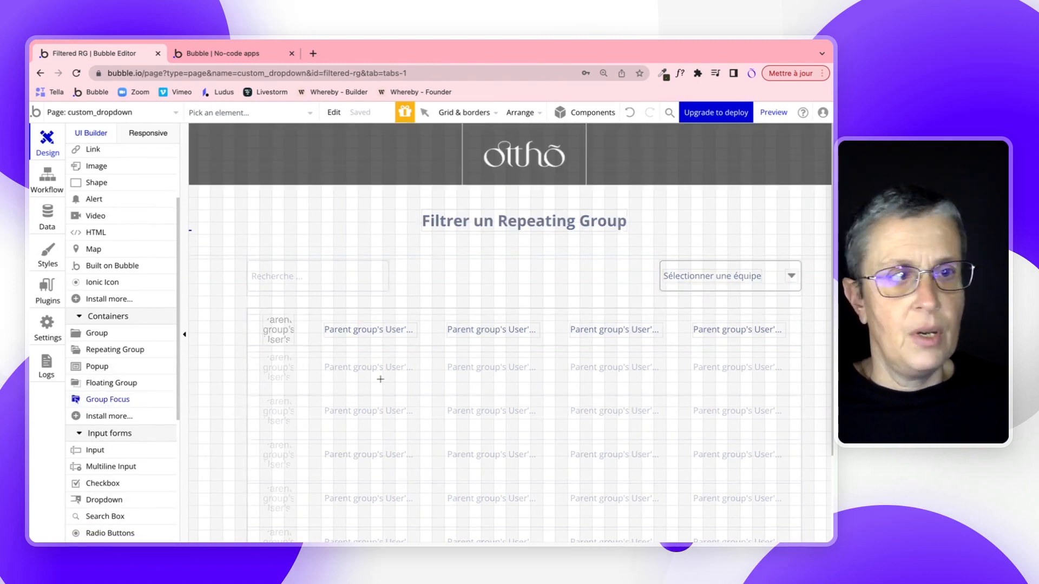
pyautogui.moveTo(660, 289); pyautogui.dragTo(798, 427)
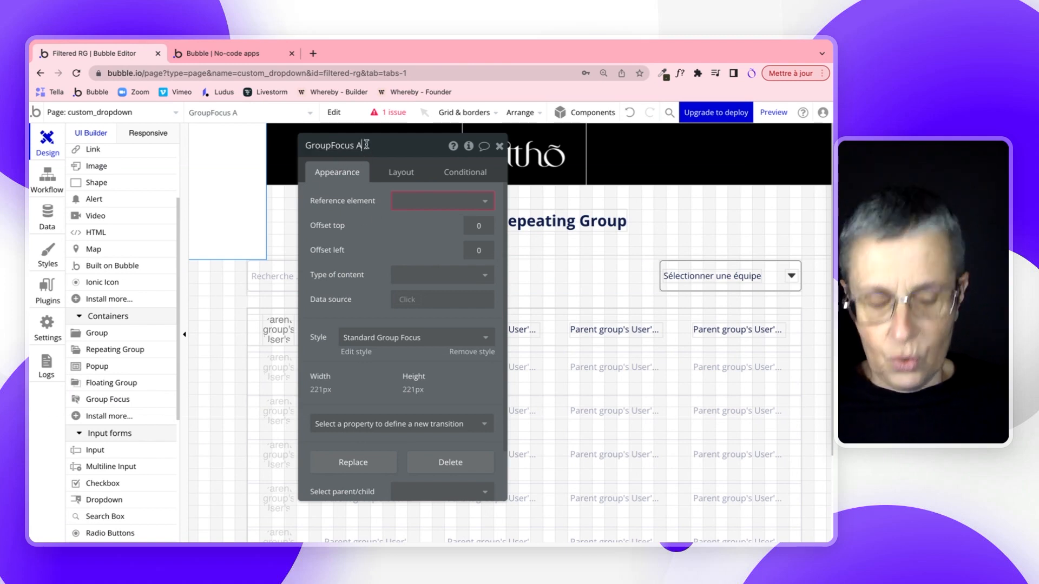
pyautogui.write('opdown')
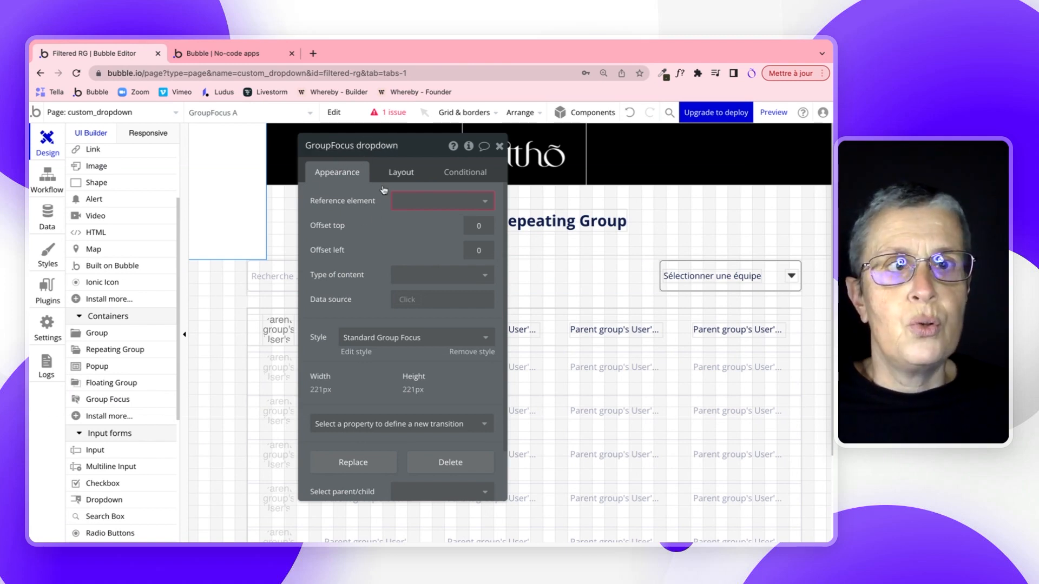
pyautogui.click(412, 201)
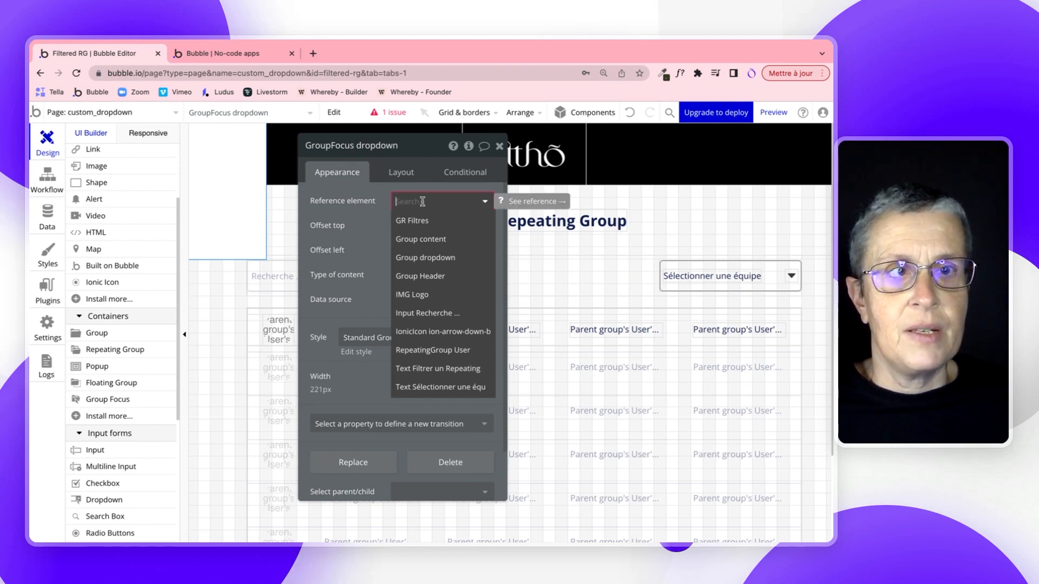
pyautogui.click(400, 258)
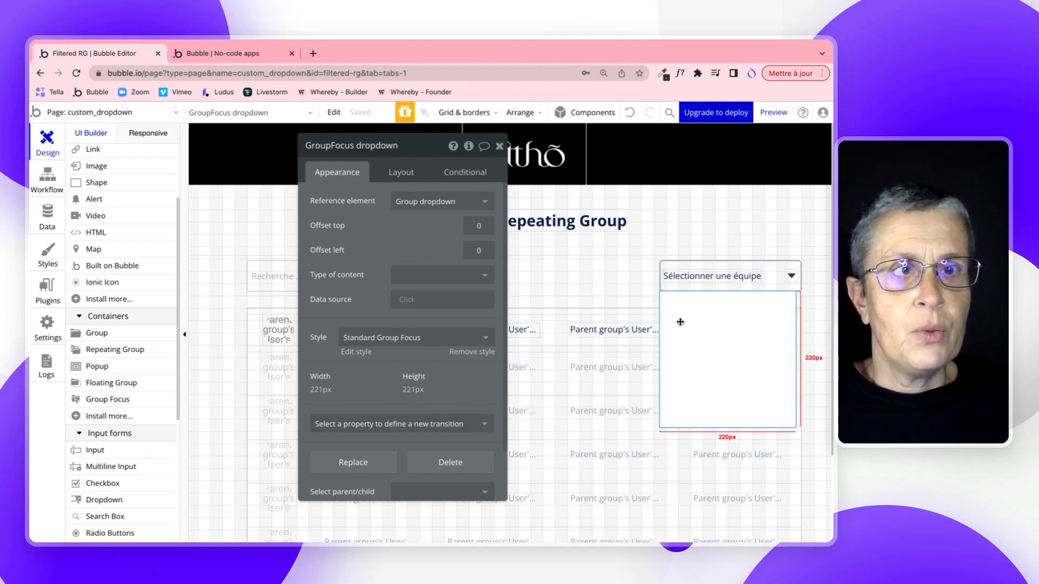
# Step: Set the width of GroupFocus dropdown to 230 px in its layout settings
pyautogui.click(401, 172)
pyautogui.click(350, 239)
pyautogui.press('Delete')
pyautogui.press('Delete')
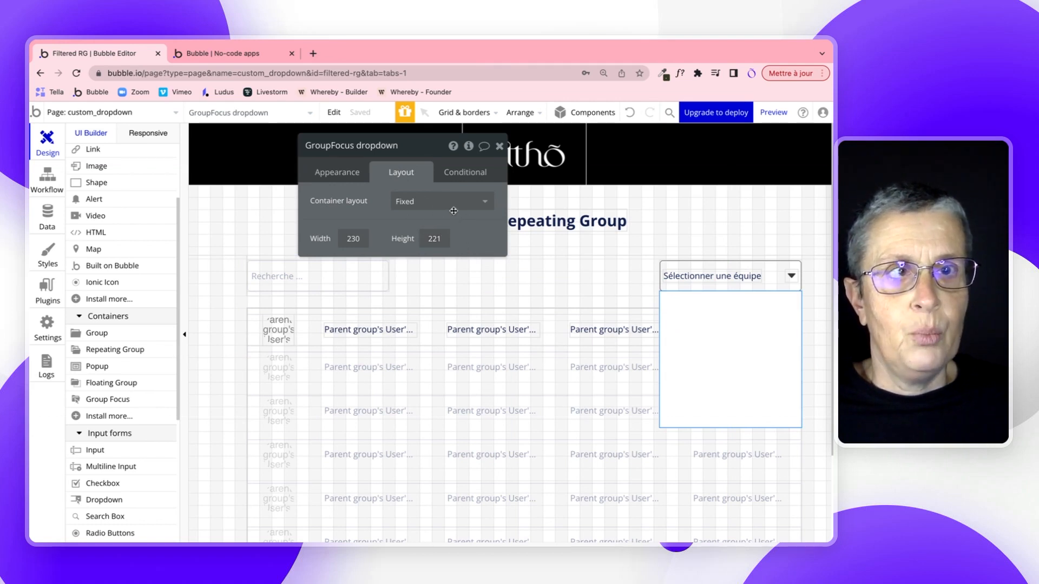
# Step: Remove the style from GroupFocus dropdown and change its flat background color to light gray #DFDFDF
pyautogui.click(337, 172)
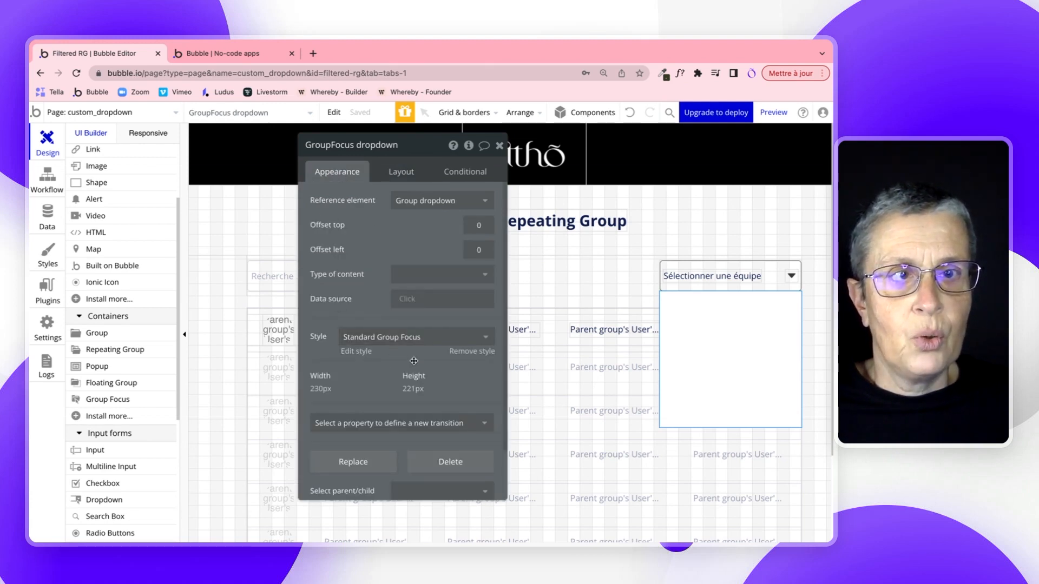
pyautogui.click(469, 352)
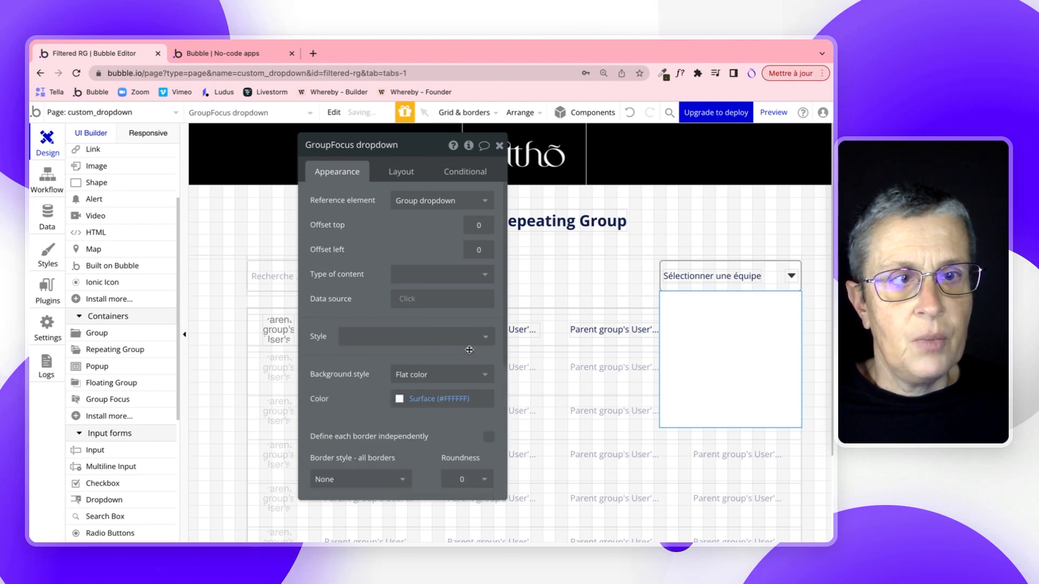
pyautogui.click(399, 398)
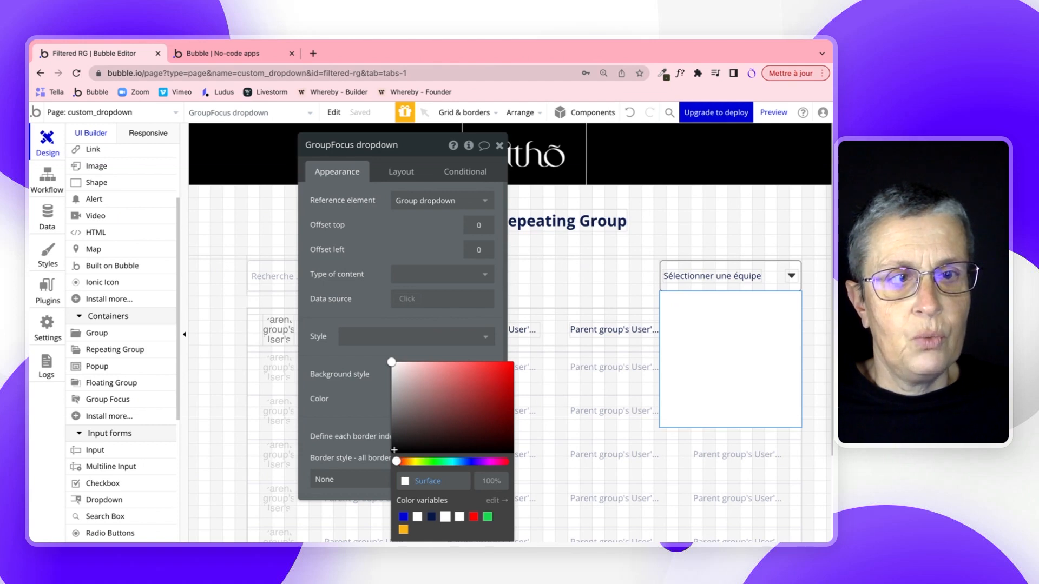
pyautogui.moveTo(391, 362); pyautogui.dragTo(390, 374)
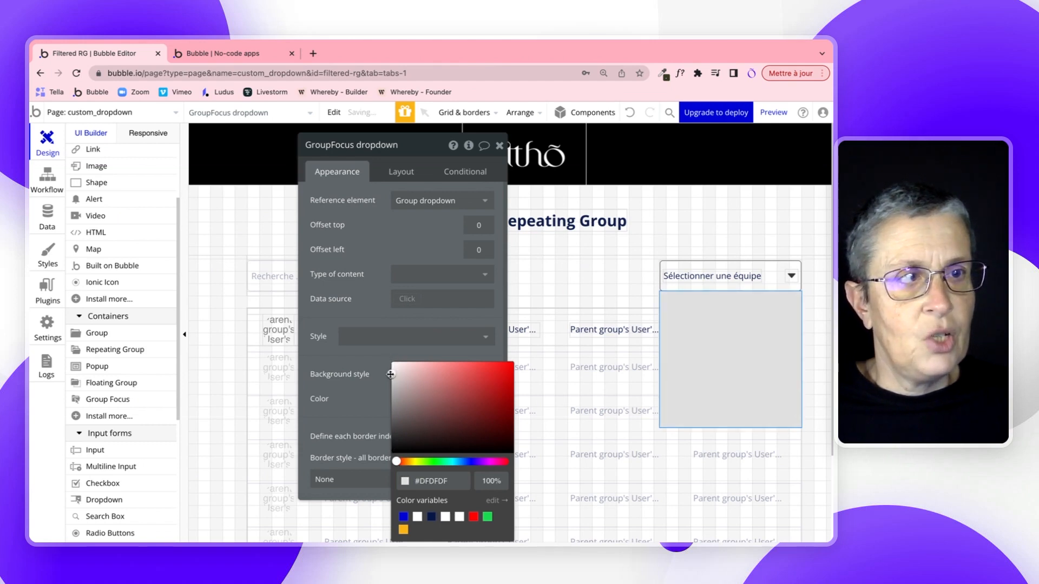
# Step: Set the roundness of GroupFocus dropdown to 5 and give it an Outset shadow
pyautogui.scroll(-3, 485, 338)
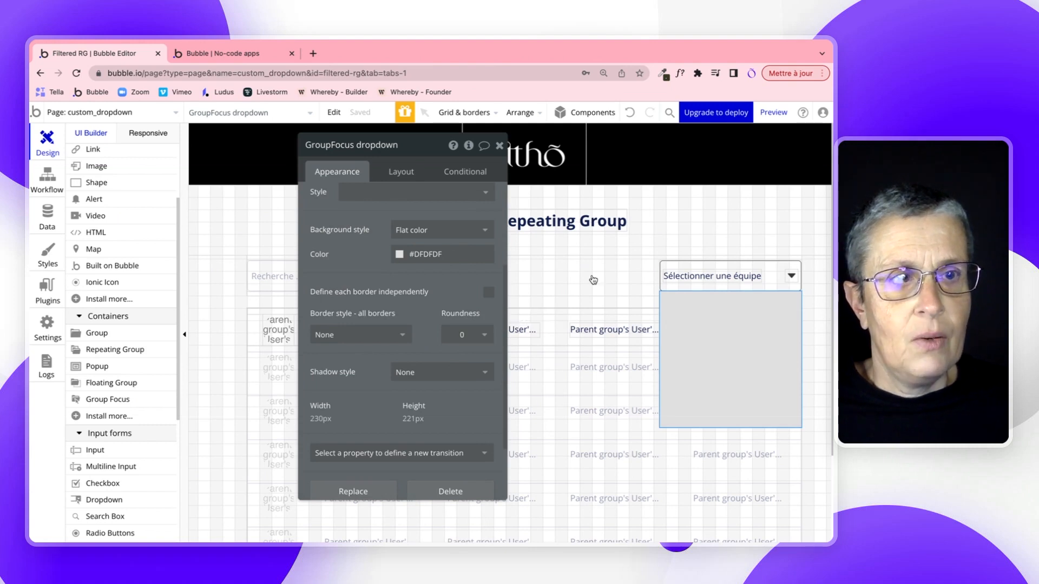
pyautogui.click(485, 337)
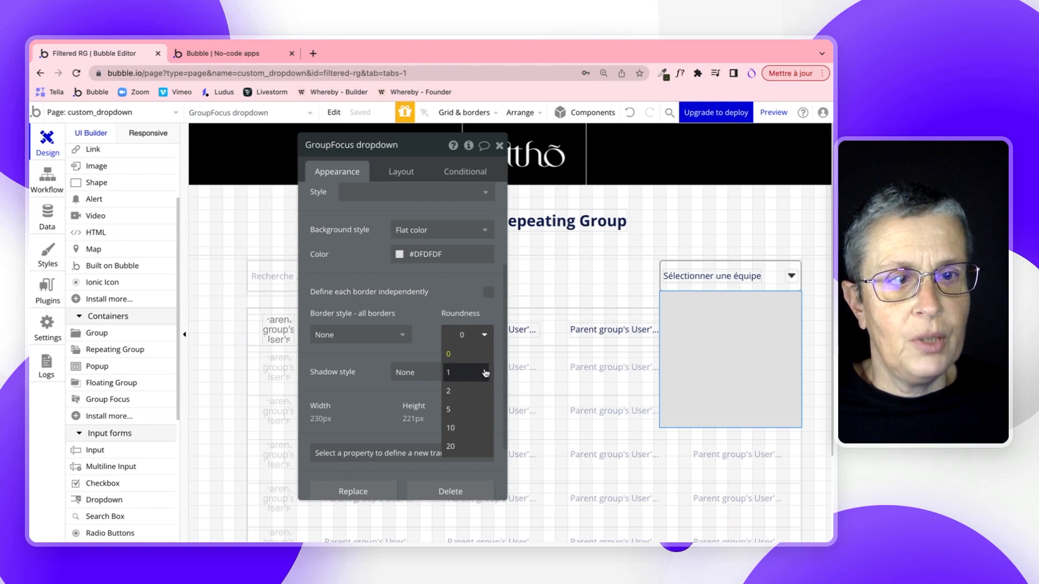
pyautogui.click(474, 422)
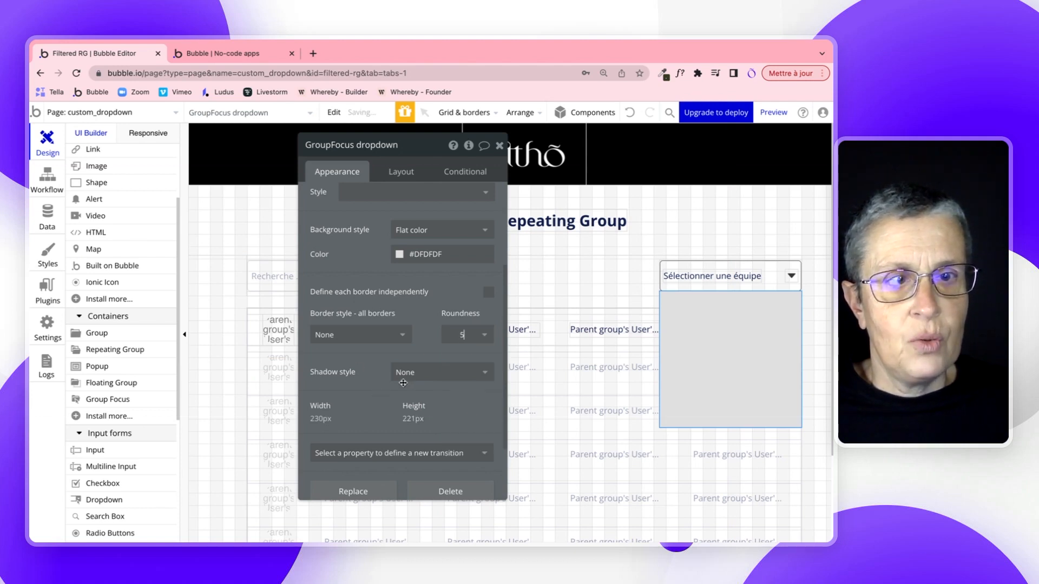
pyautogui.click(427, 377)
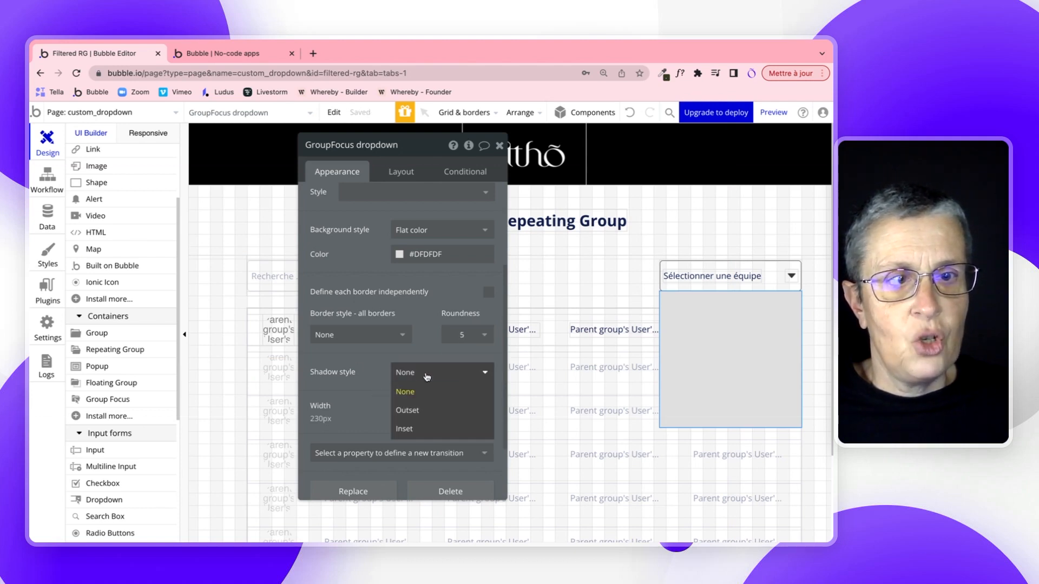
pyautogui.click(428, 412)
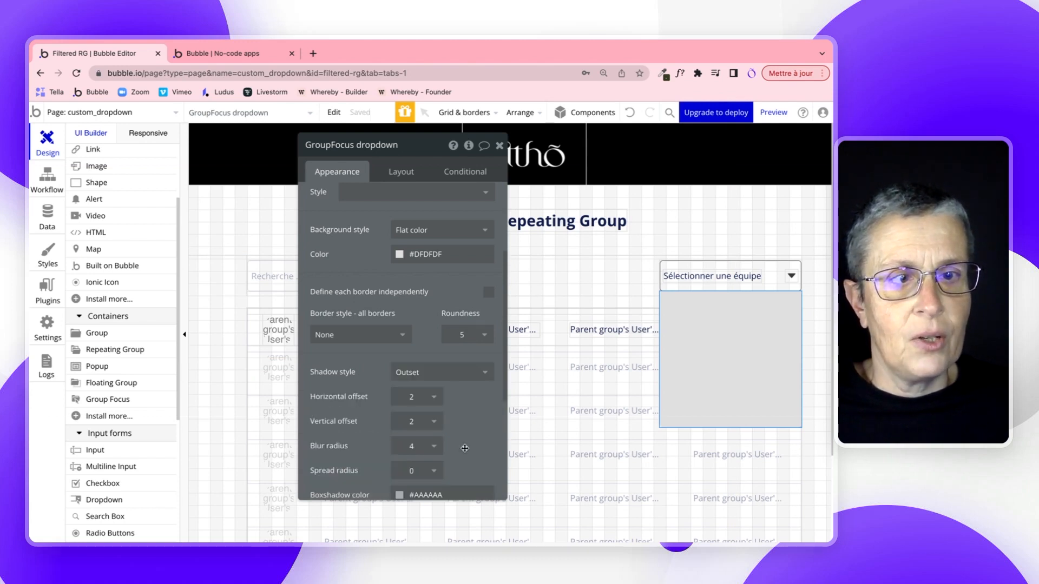
# Step: Set the box shadow color of GroupFocus dropdown to near-black #060606 with an opacity of 6, and close its properties
pyautogui.scroll(-2, 461, 449)
pyautogui.click(399, 430)
pyautogui.moveTo(391, 392); pyautogui.dragTo(392, 451)
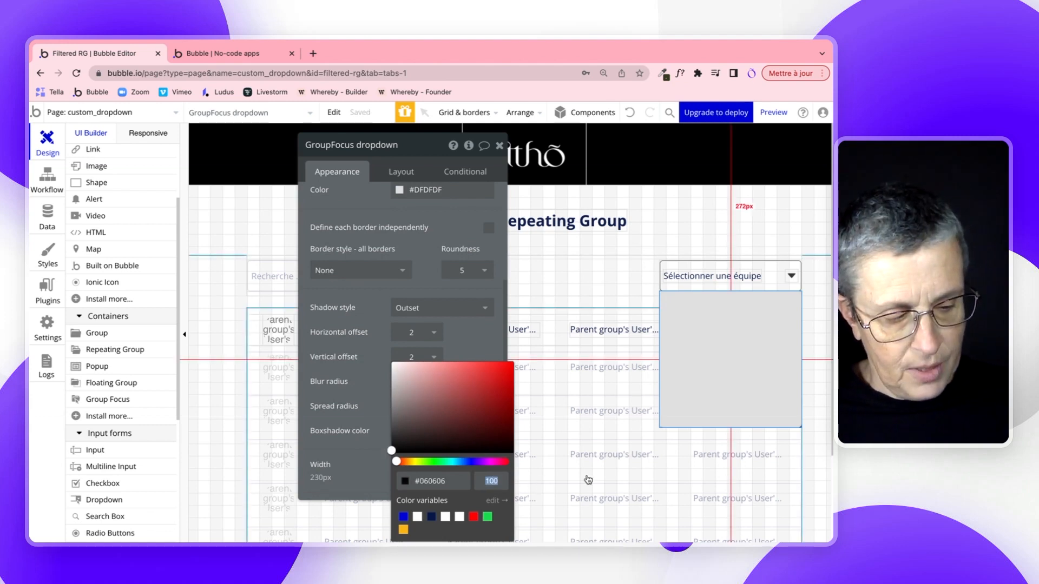
pyautogui.write('6')
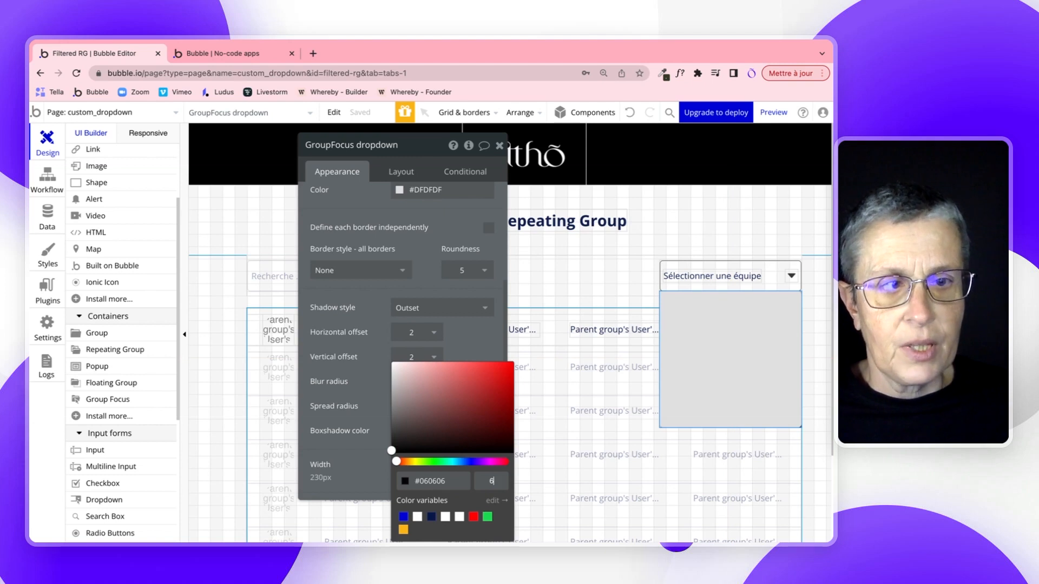
pyautogui.click(378, 466)
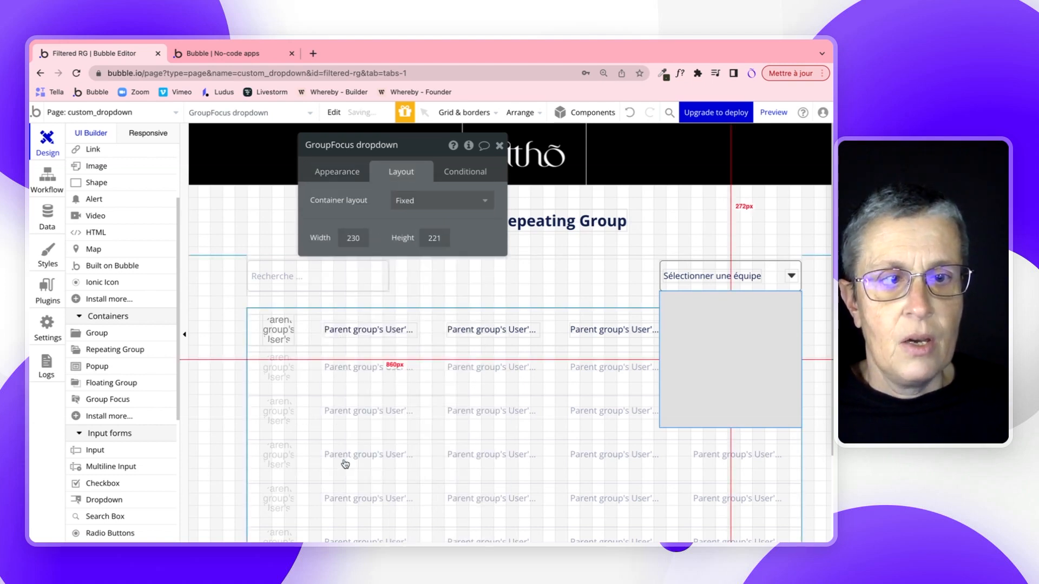
pyautogui.click(500, 146)
# Step: Start a workflow that runs when Group dropdown is clicked
pyautogui.click(697, 285)
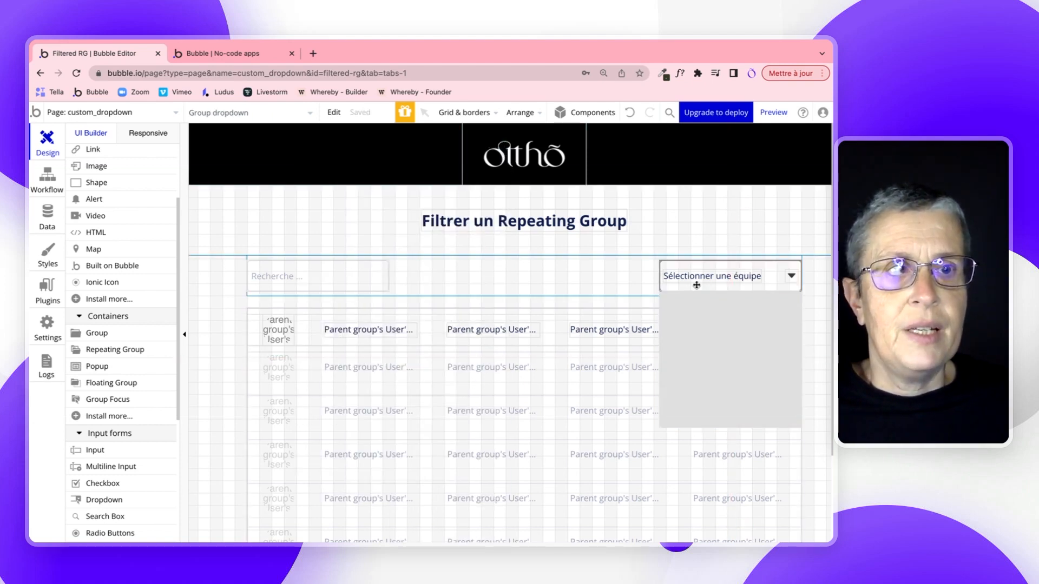
pyautogui.doubleClick(696, 285)
pyautogui.click(337, 172)
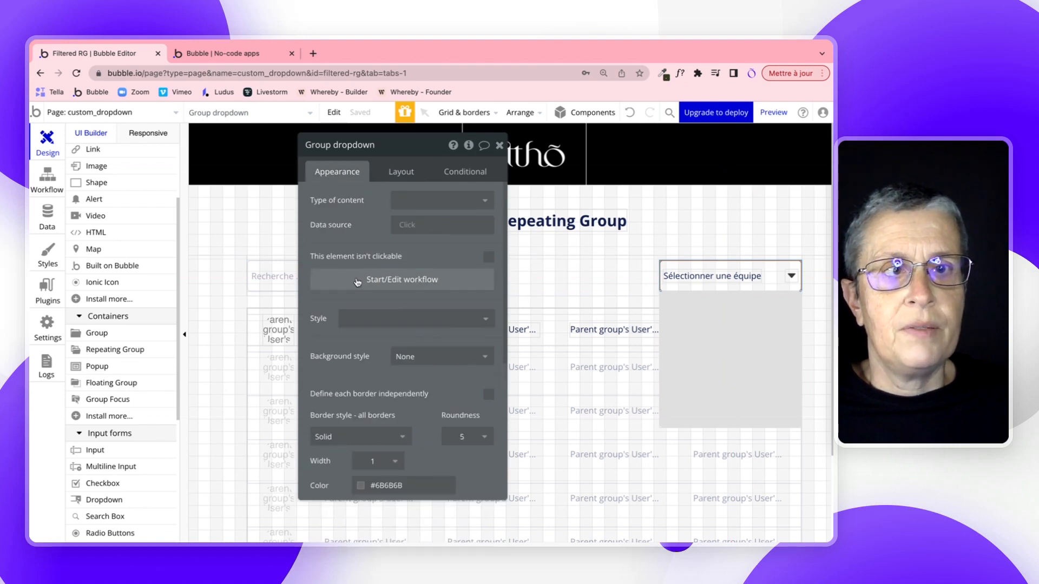
pyautogui.click(357, 280)
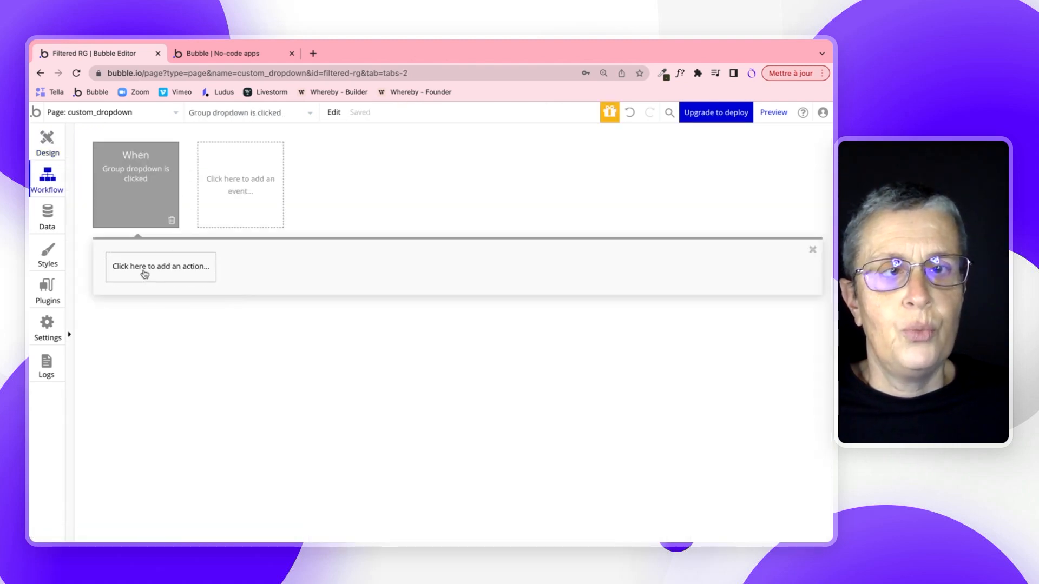
# Step: Add a Toggle element action for GroupFocus dropdown to the Group dropdown click workflow
pyautogui.click(145, 274)
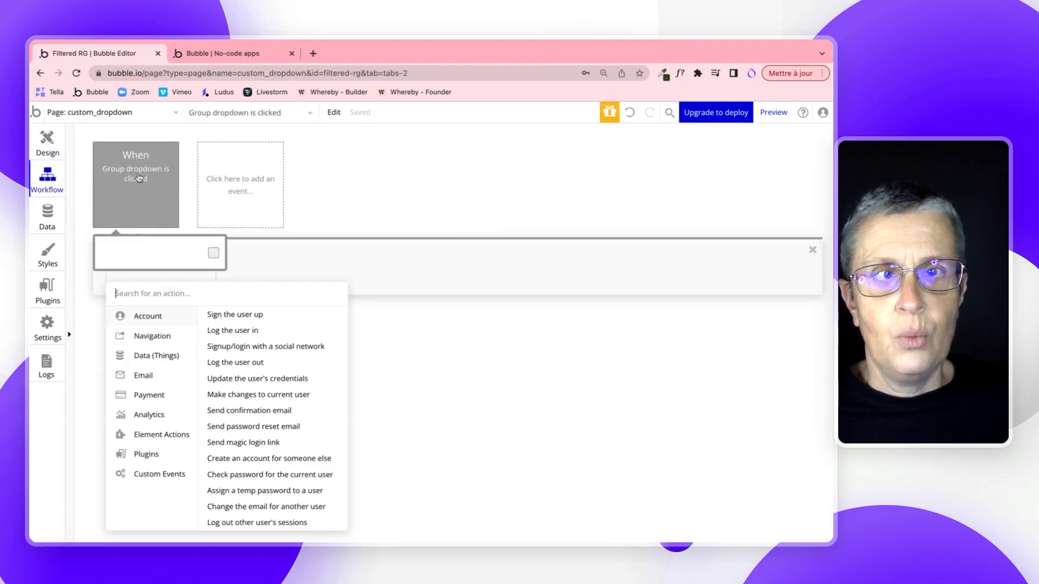
pyautogui.moveTo(146, 438)
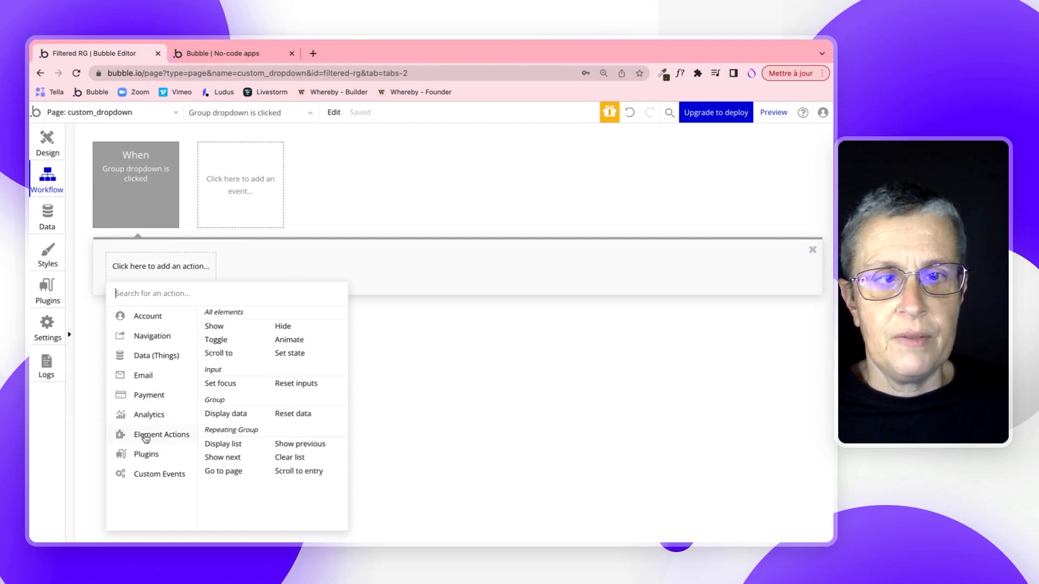
pyautogui.click(214, 340)
pyautogui.click(413, 178)
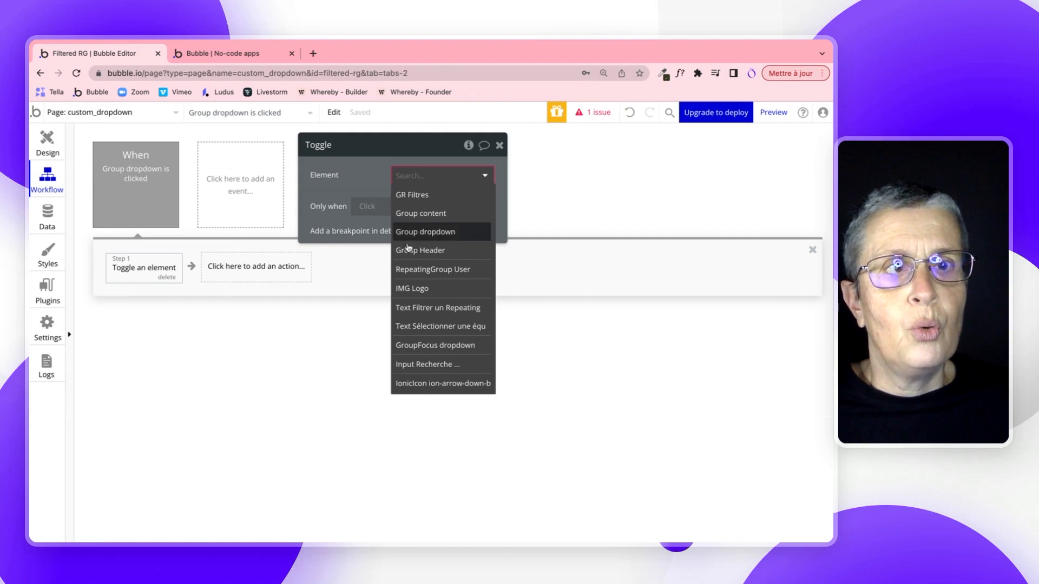
pyautogui.write('g')
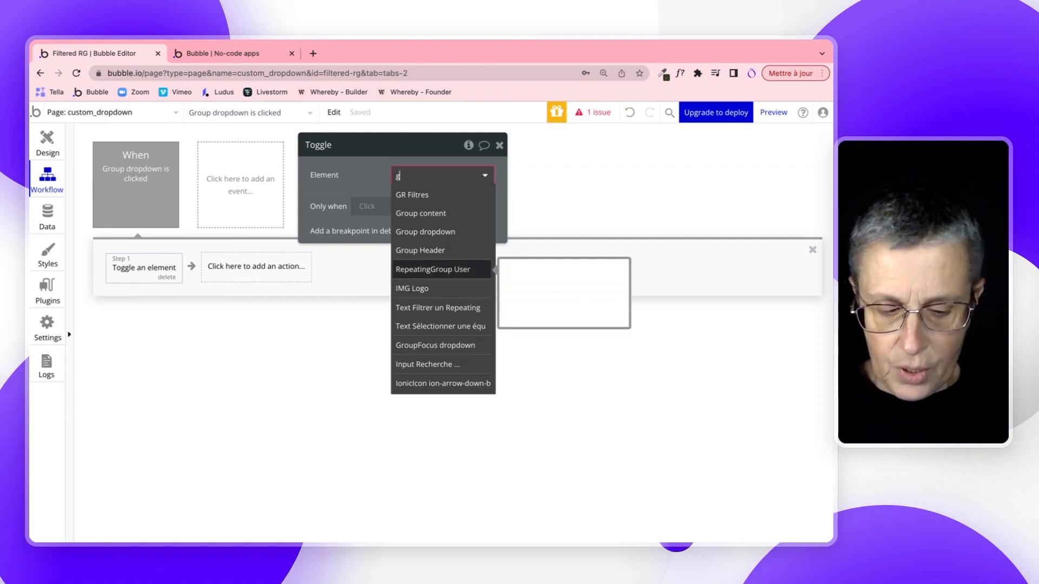
pyautogui.write('rou')
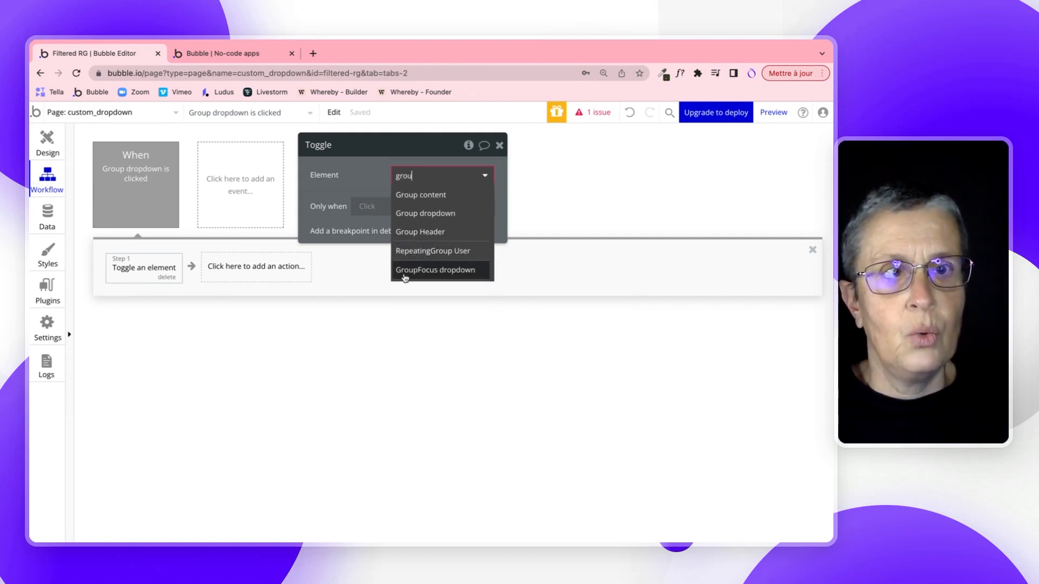
pyautogui.click(405, 277)
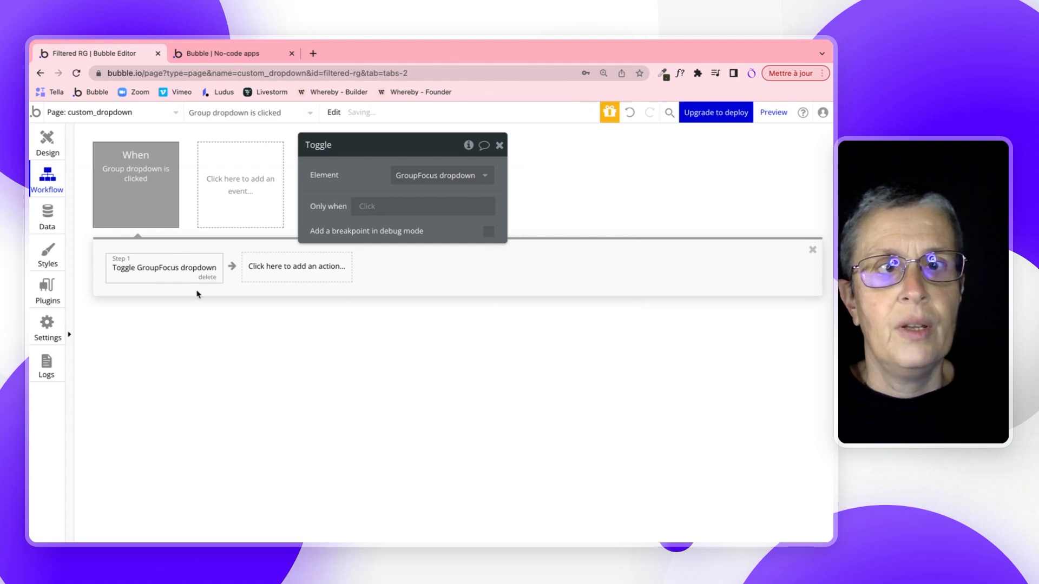
# Step: Refresh the page preview and test the team dropdown by opening its list
pyautogui.click(227, 54)
pyautogui.click(228, 120)
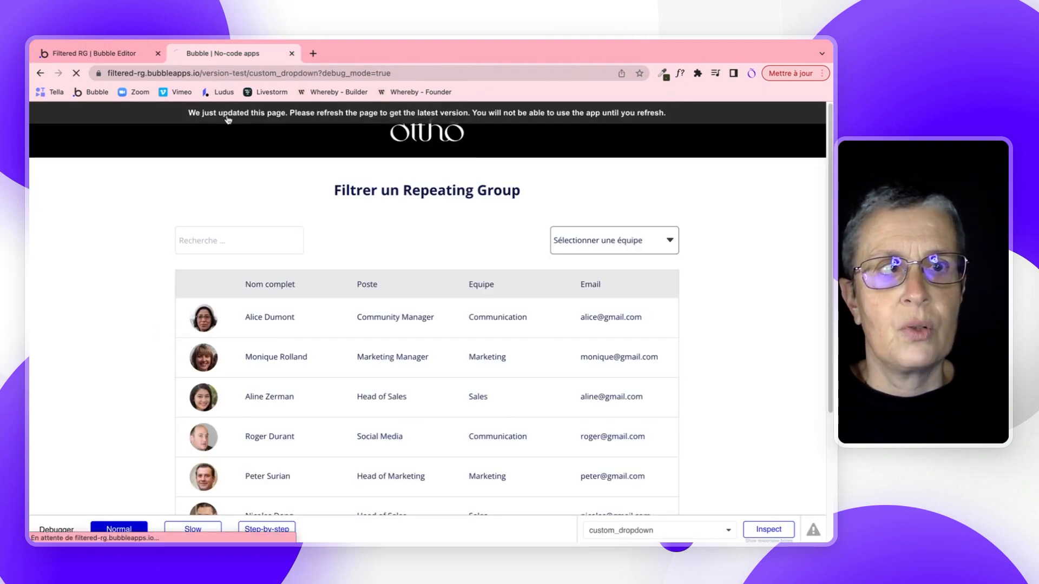
pyautogui.click(616, 245)
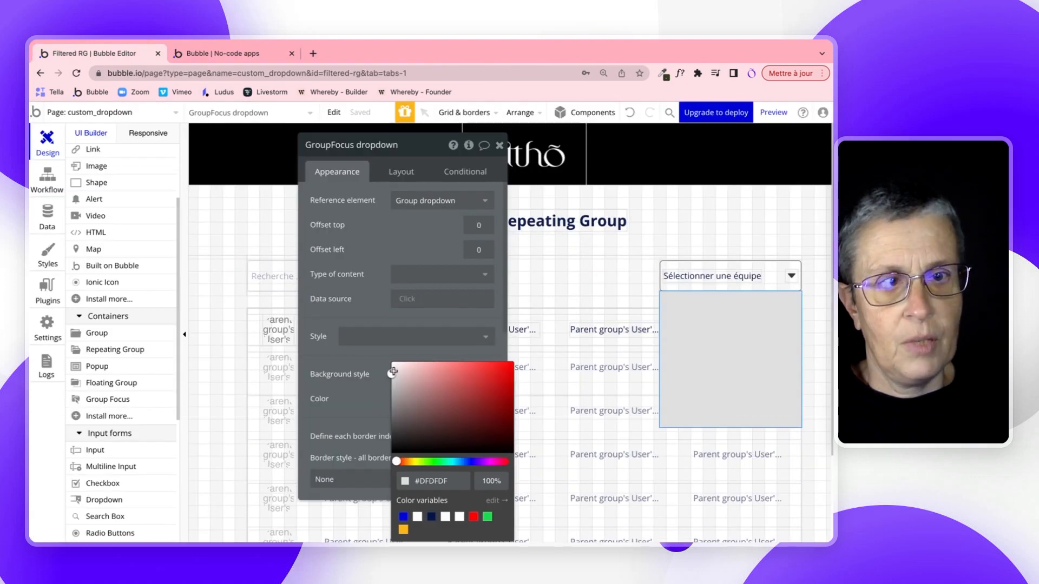
# Step: Change the background color of GroupFocus dropdown to white, check it in the preview, and return to the editor
pyautogui.moveTo(394, 372); pyautogui.dragTo(391, 362)
pyautogui.click(552, 277)
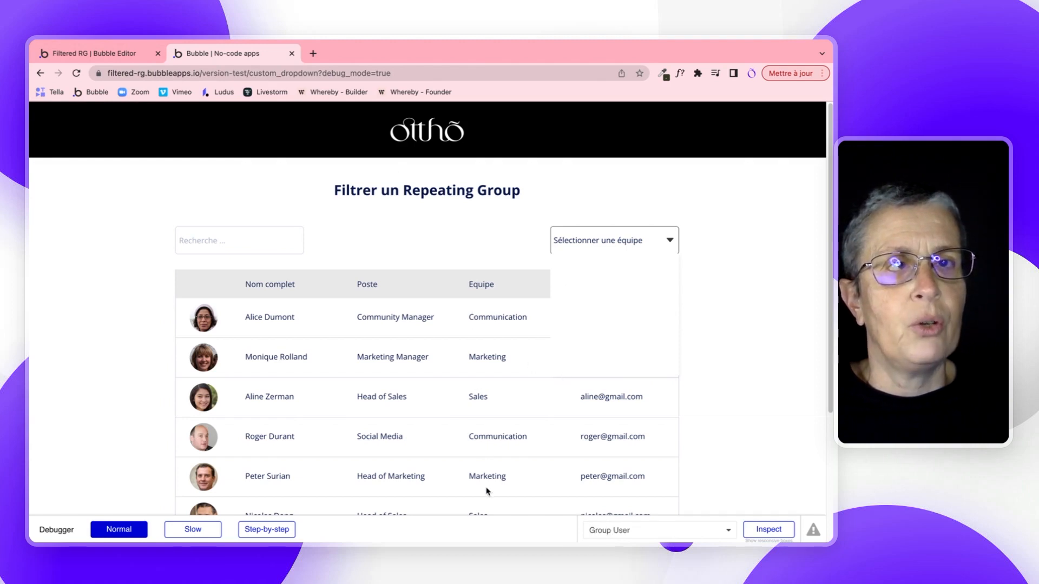
pyautogui.click(124, 54)
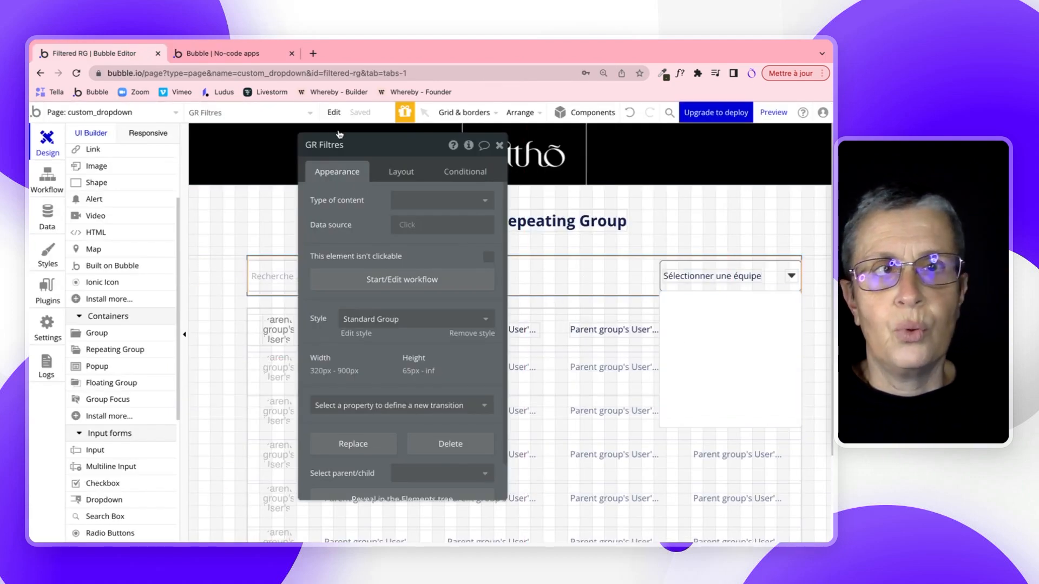
# Step: Draw a repeating group about 188 by 158 px inside GroupFocus dropdown
pyautogui.scroll(-1, 118, 349)
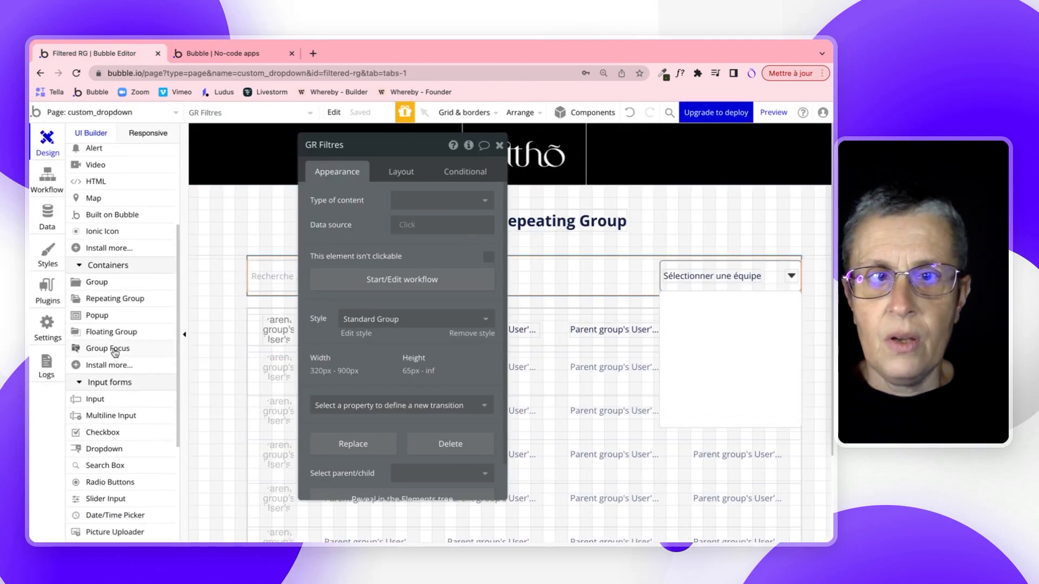
pyautogui.click(113, 300)
pyautogui.moveTo(669, 307); pyautogui.dragTo(788, 402)
pyautogui.click(418, 209)
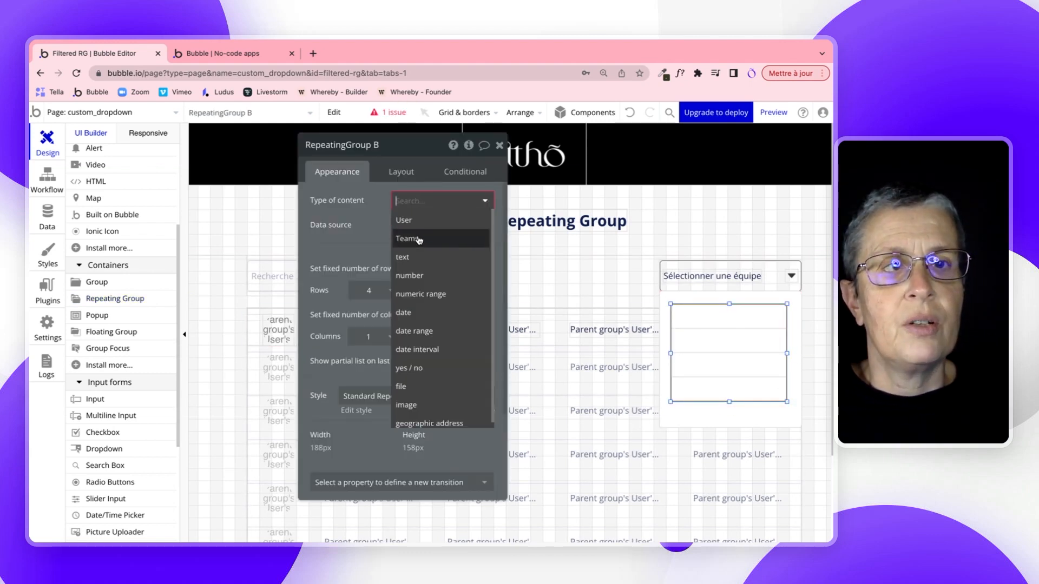
pyautogui.click(361, 236)
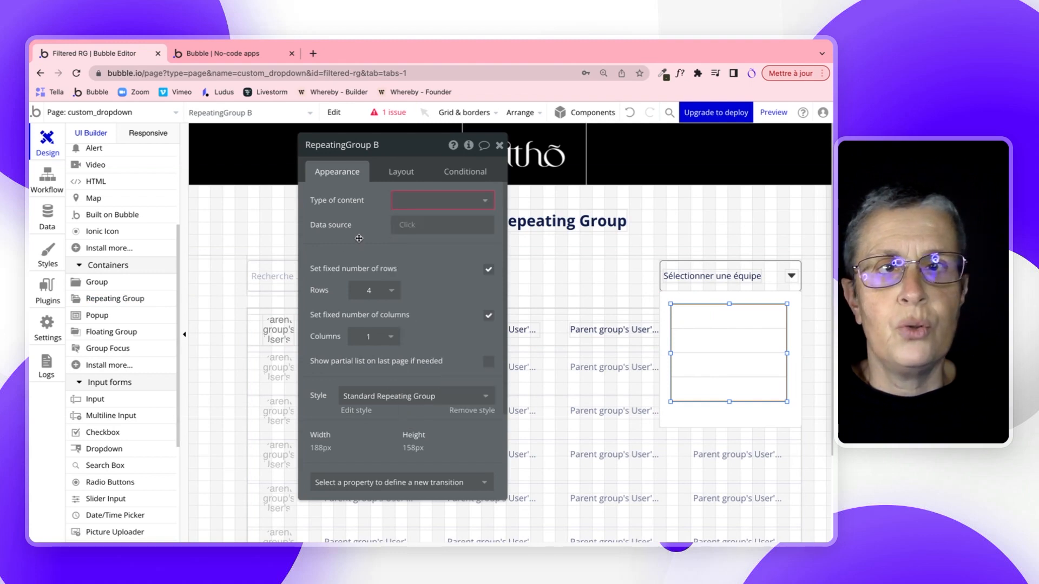
# Step: Review the fields of the Teams and User data types, then return to the page design
pyautogui.click(42, 227)
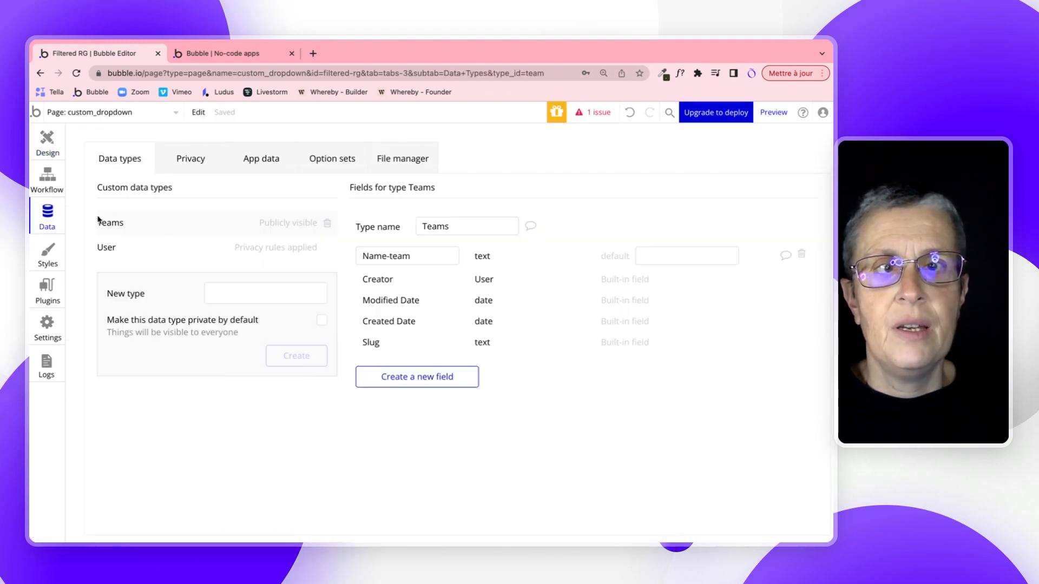
pyautogui.click(107, 249)
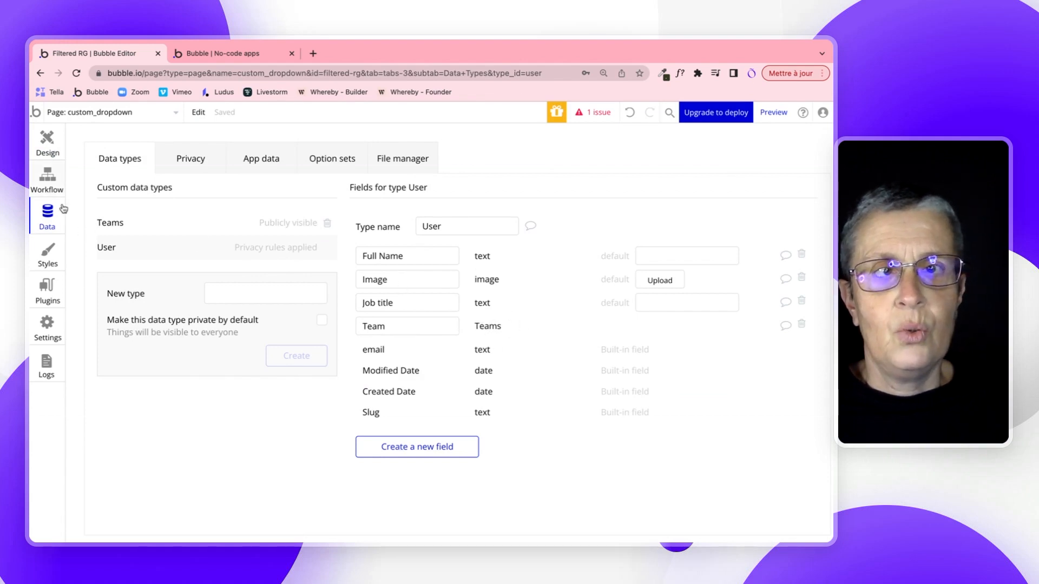
pyautogui.click(45, 152)
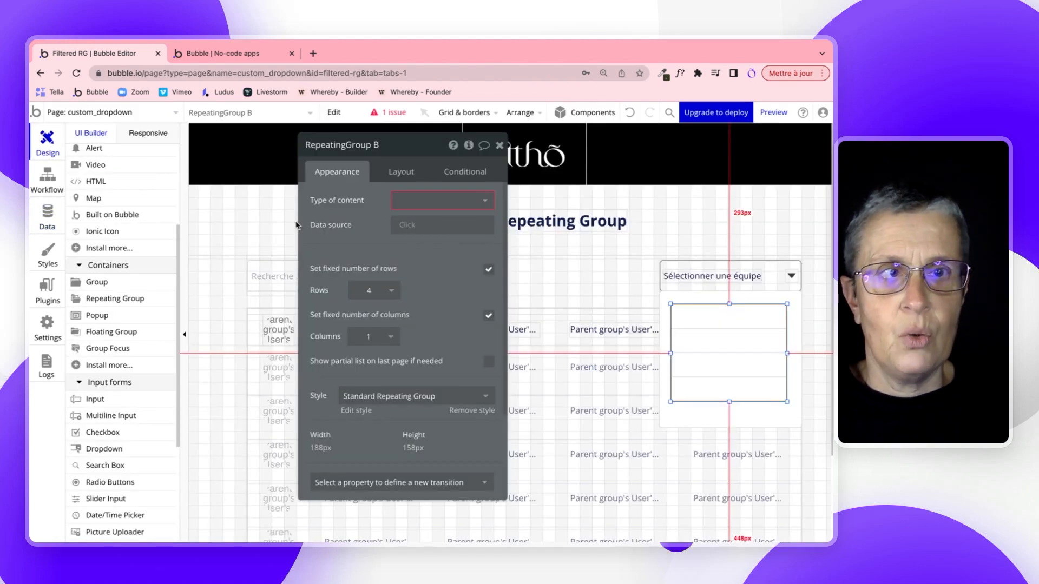
# Step: Set the new repeating group's type of content to Teams and its data source to a search for Teams
pyautogui.click(407, 209)
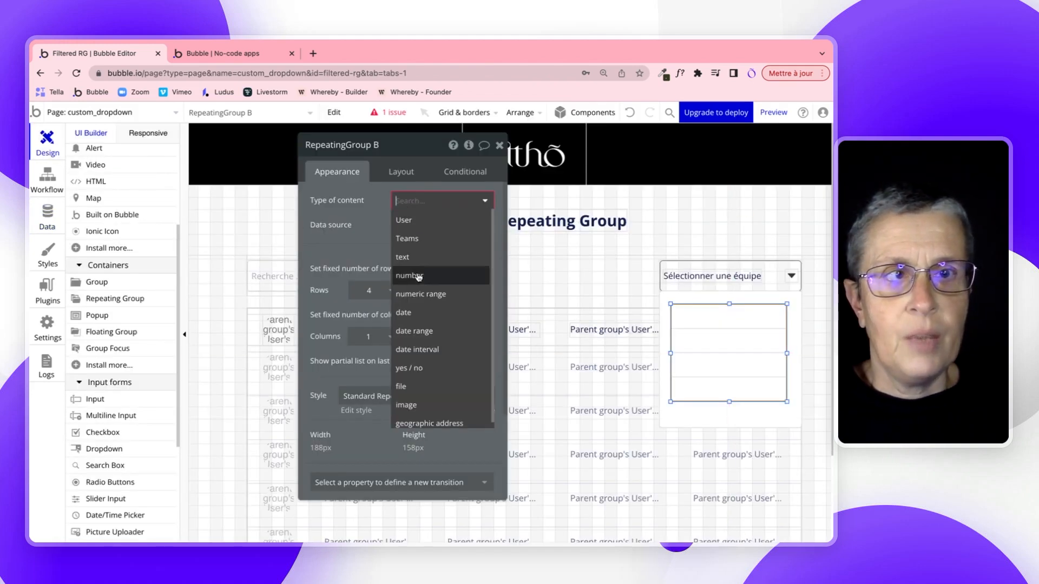
pyautogui.click(415, 240)
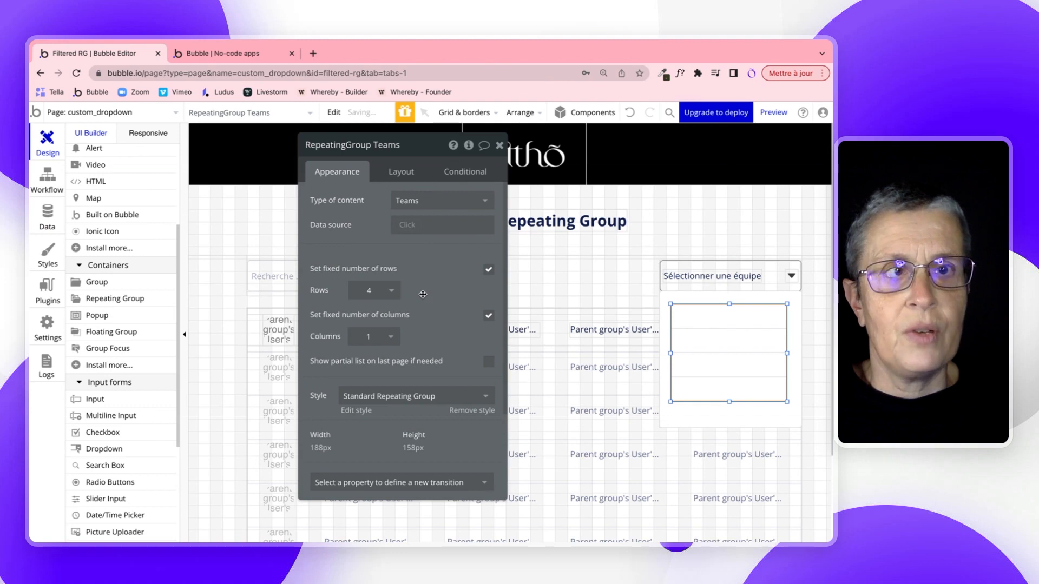
pyautogui.click(412, 229)
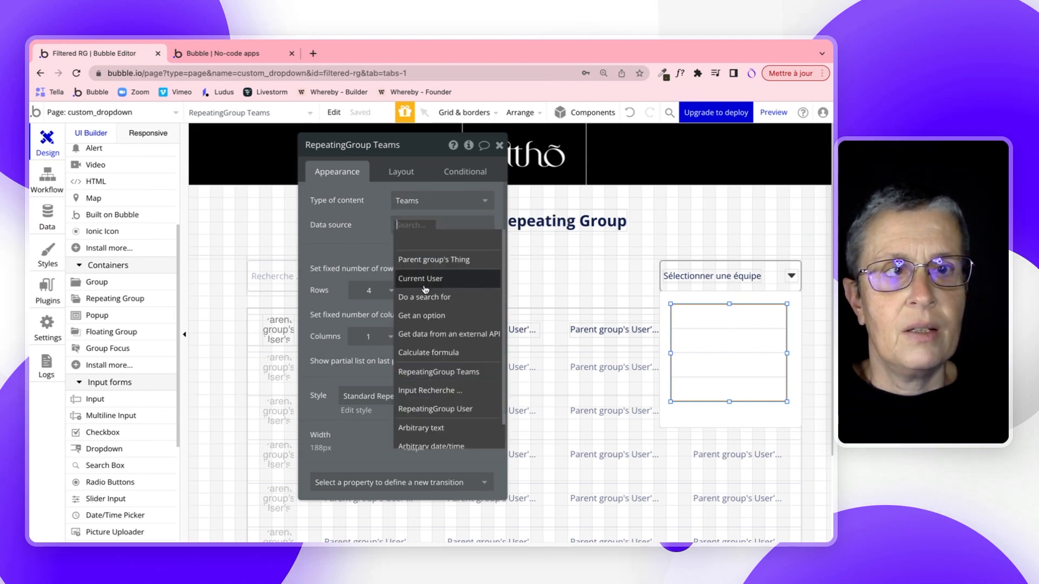
pyautogui.click(424, 307)
pyautogui.click(206, 176)
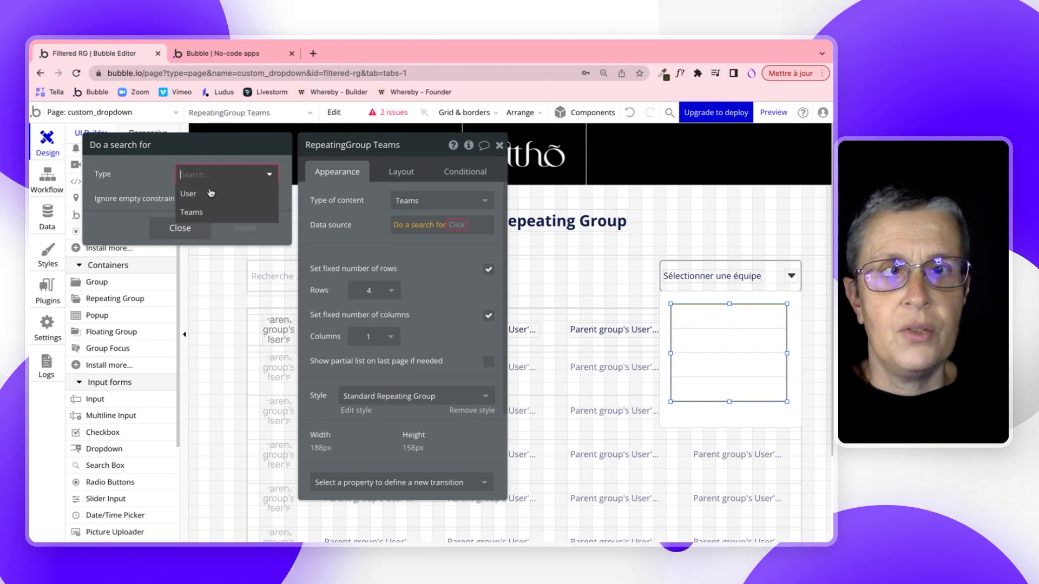
pyautogui.click(211, 219)
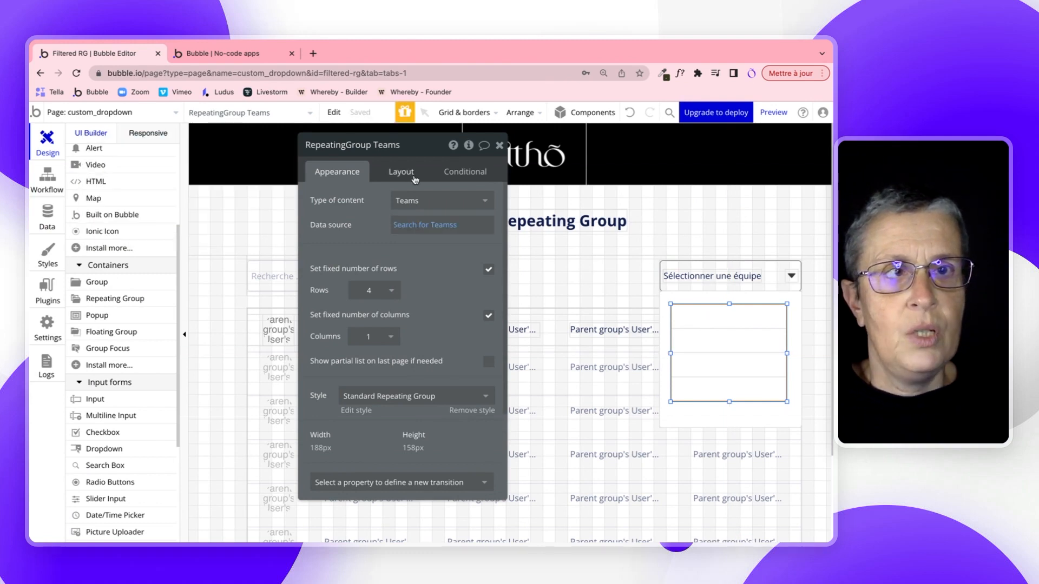
# Step: Turn off the fixed number of rows for RepeatingGroup Teams, use a 50 px minimum row height, and open its layout settings
pyautogui.click(489, 270)
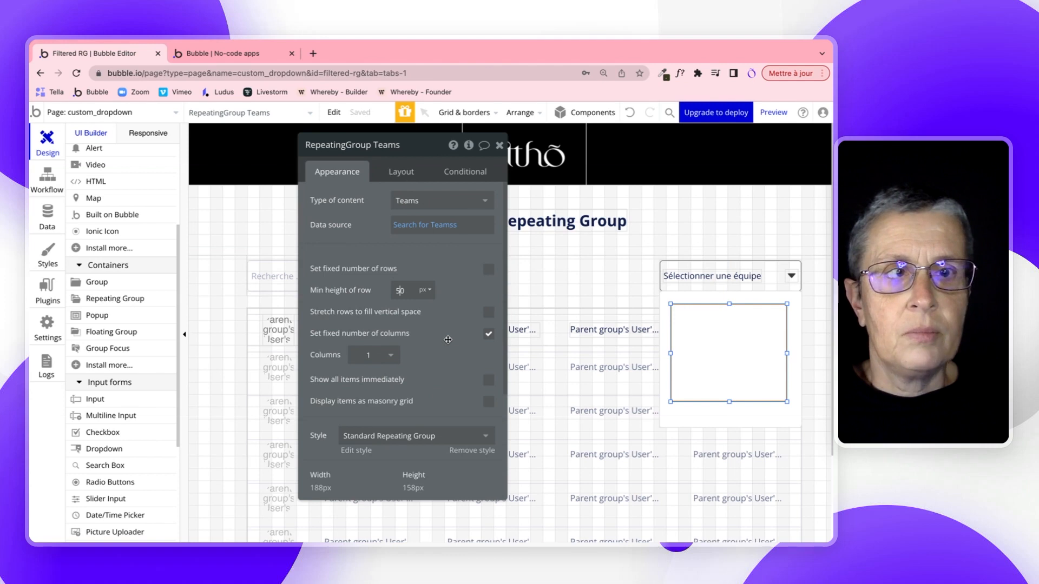
pyautogui.click(388, 173)
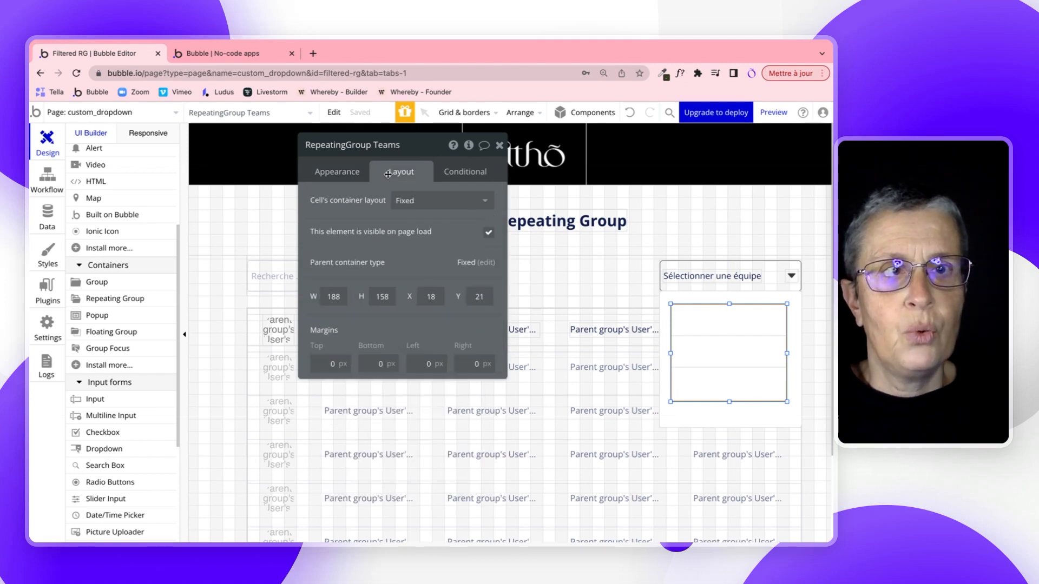
# Step: Set the container layout of GroupFocus dropdown to Column
pyautogui.click(669, 298)
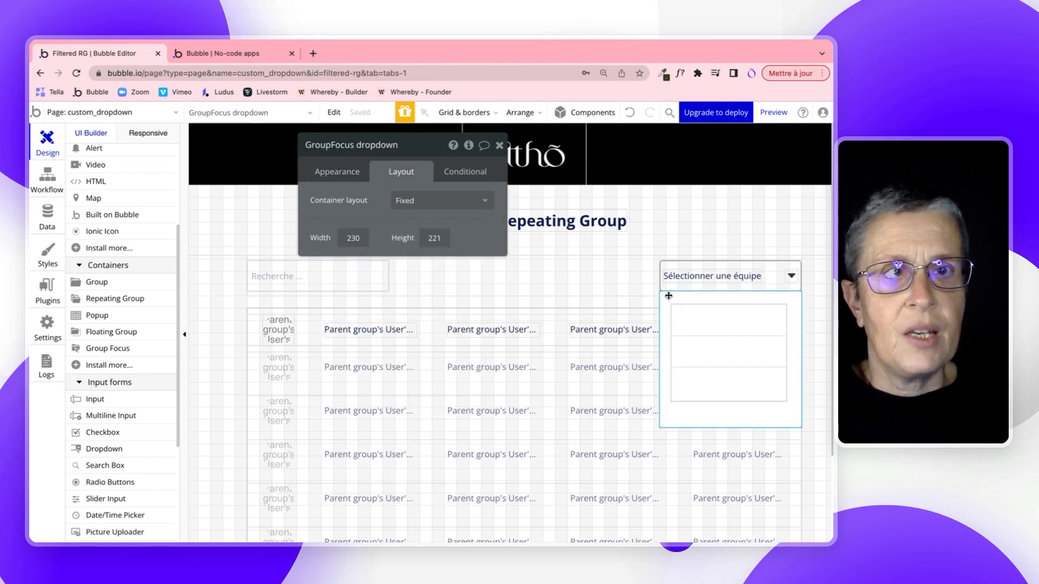
pyautogui.click(425, 199)
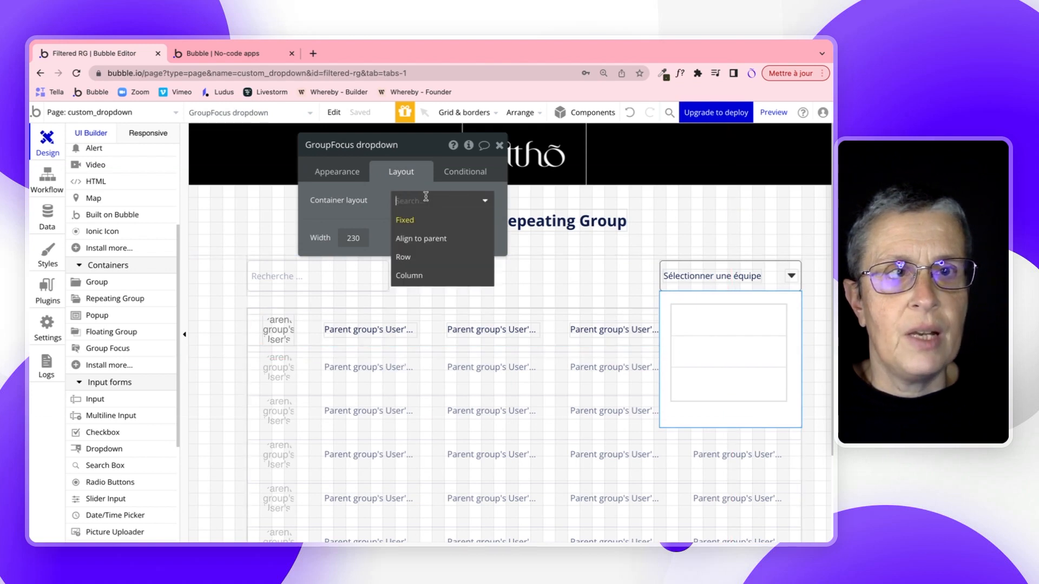
pyautogui.click(432, 274)
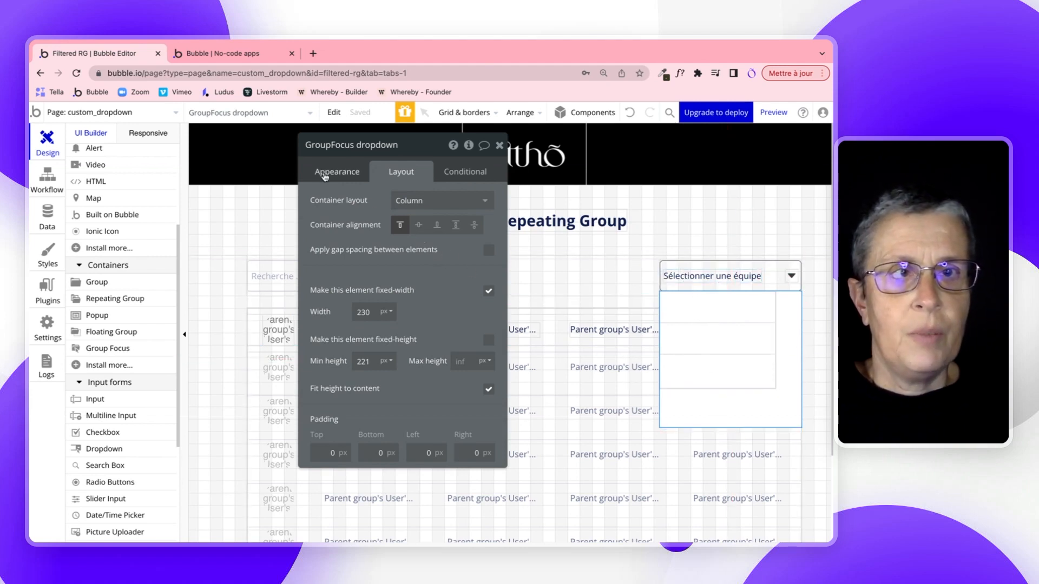
pyautogui.click(320, 172)
# Step: Turn off the fixed width of RepeatingGroup Teams in its layout settings
pyautogui.click(711, 332)
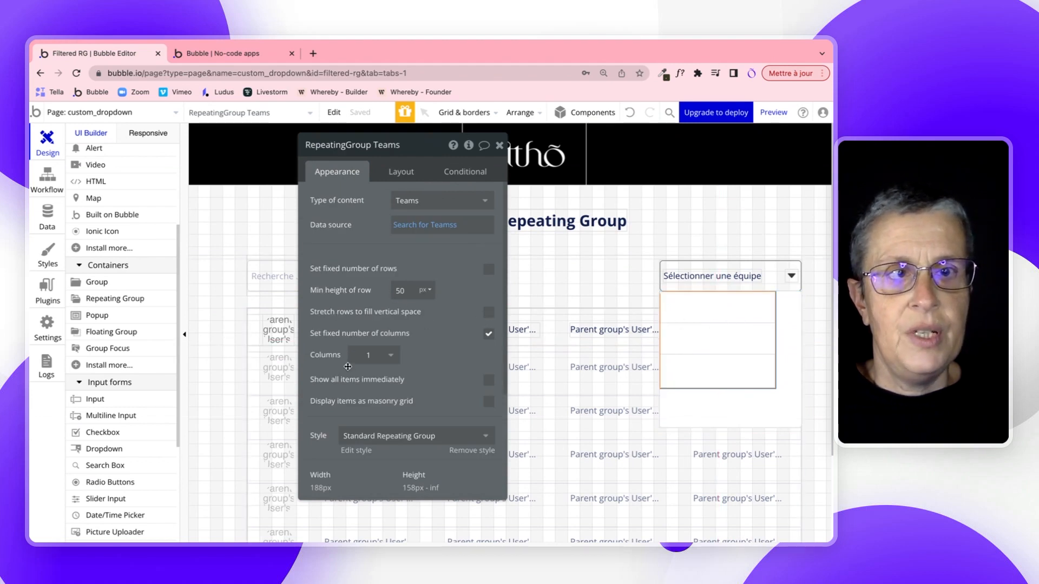
pyautogui.moveTo(410, 181); pyautogui.dragTo(411, 180)
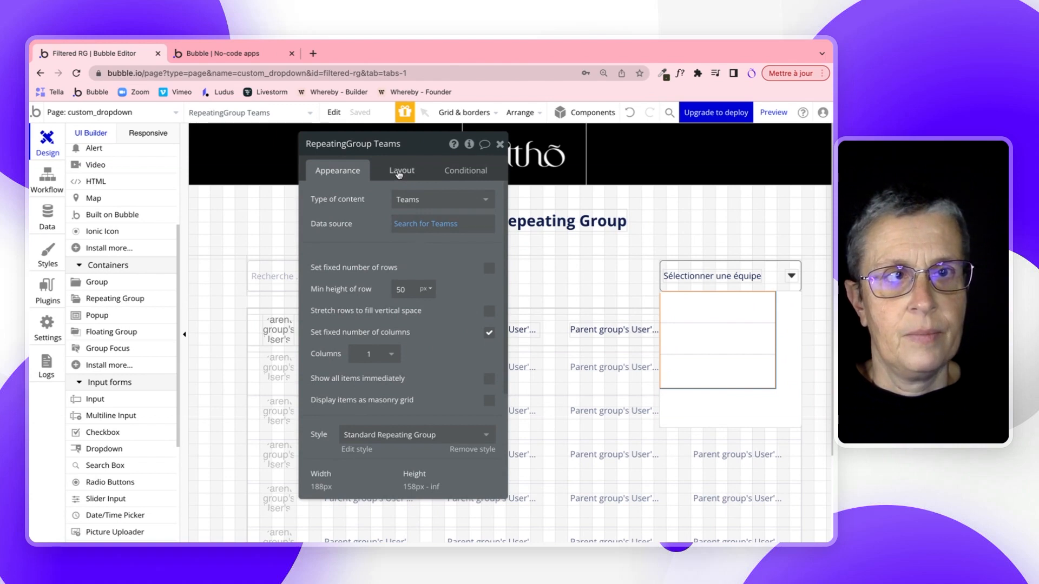
pyautogui.click(401, 172)
pyautogui.click(489, 355)
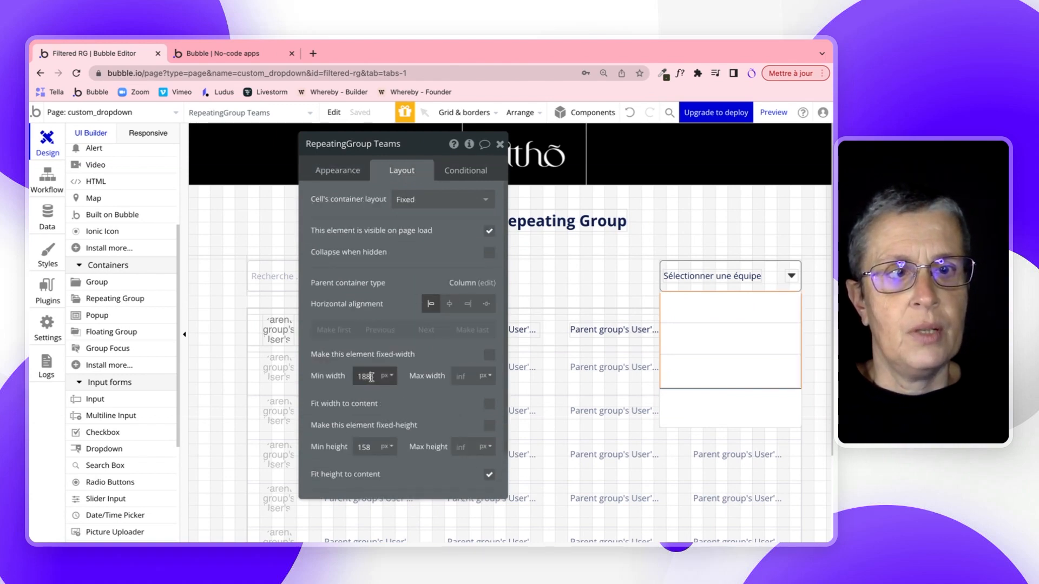
# Step: Set the minimum width of RepeatingGroup Teams to 0 px
pyautogui.moveTo(371, 377); pyautogui.dragTo(343, 378)
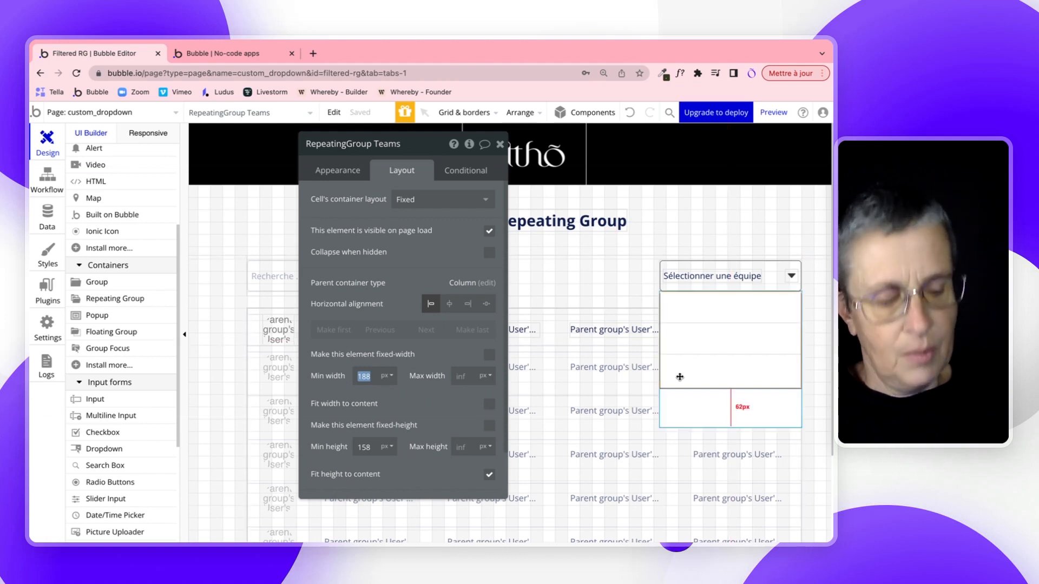
pyautogui.write('150')
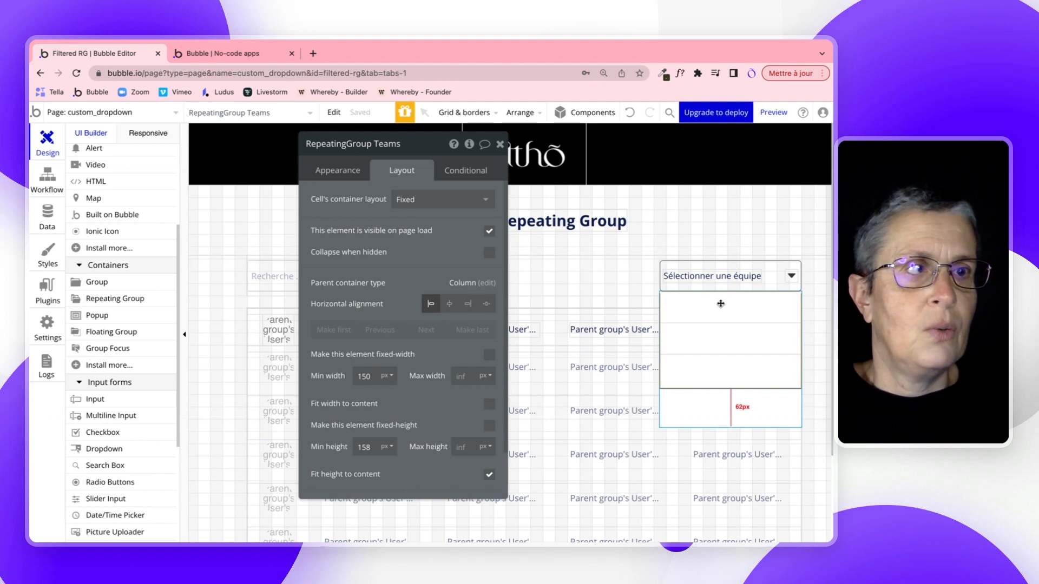
pyautogui.press('BackSpace')
pyautogui.press('BackSpace')
pyautogui.press('BackSpace')
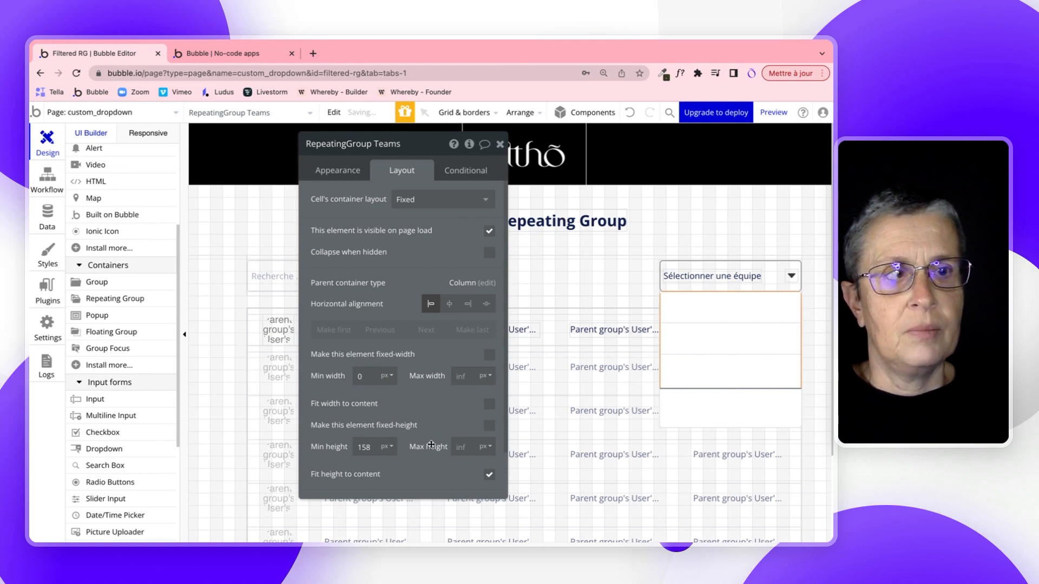
# Step: Set the minimum height of GroupFocus dropdown to 50 px
pyautogui.click(768, 416)
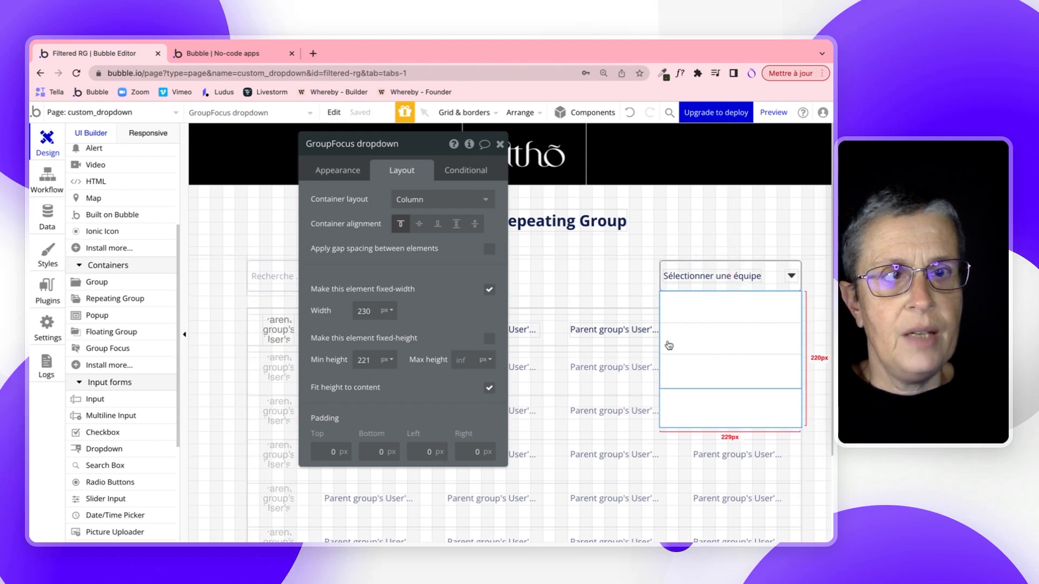
pyautogui.click(365, 363)
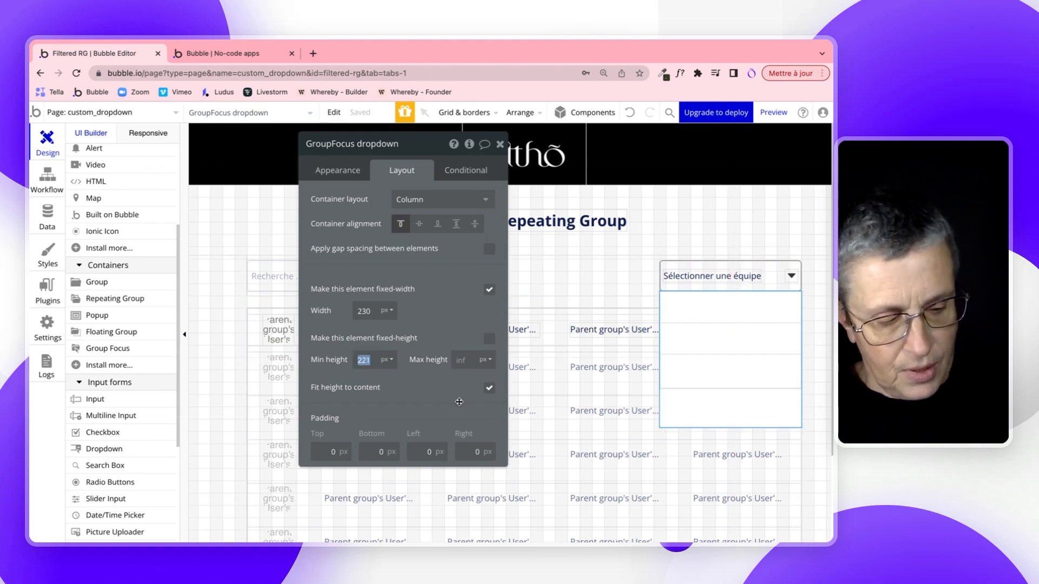
pyautogui.write('50')
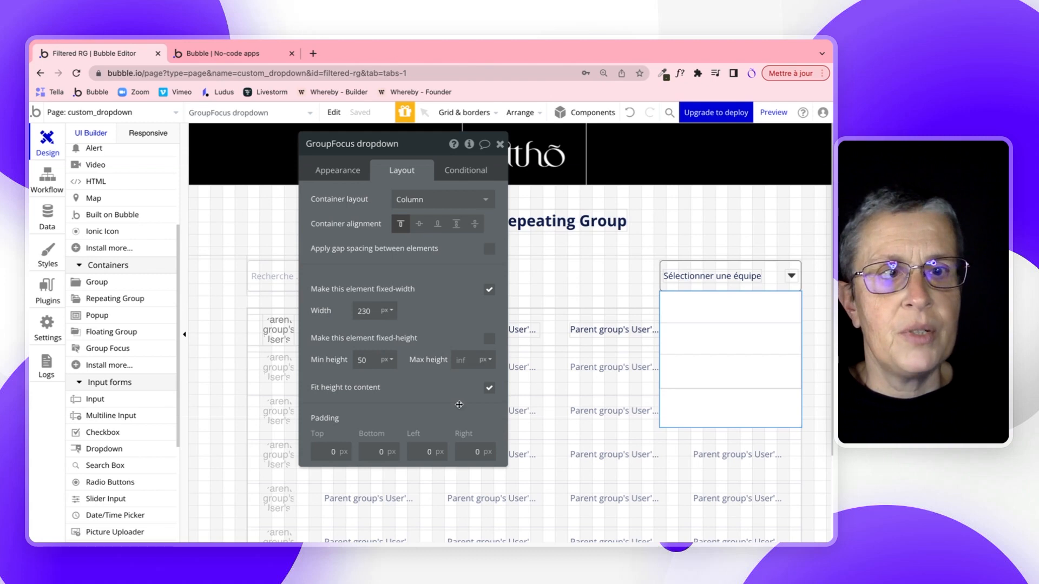
pyautogui.click(446, 396)
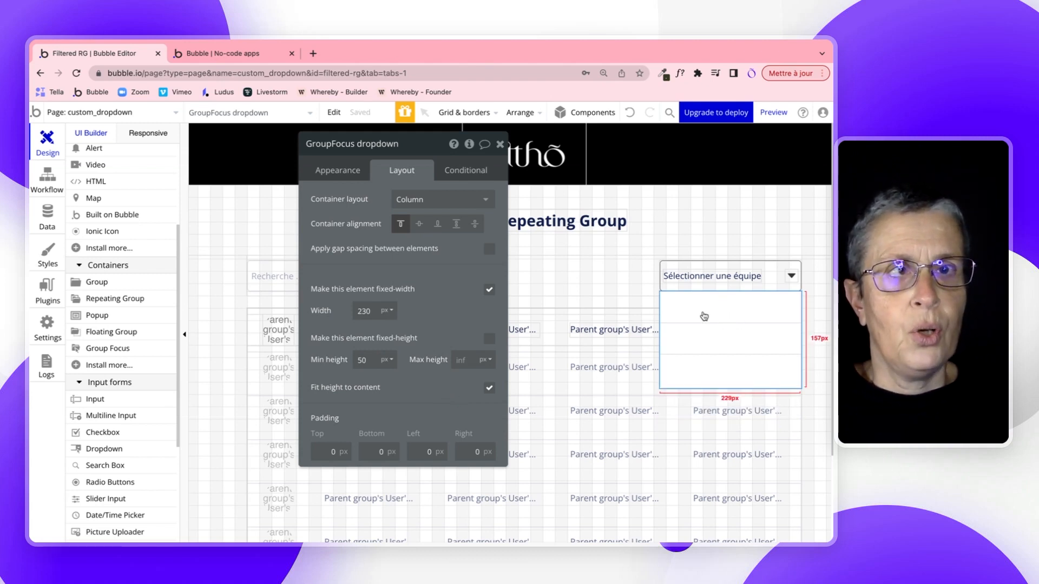
# Step: Set the minimum height of RepeatingGroup Teams to 50 px in its layout settings
pyautogui.click(338, 173)
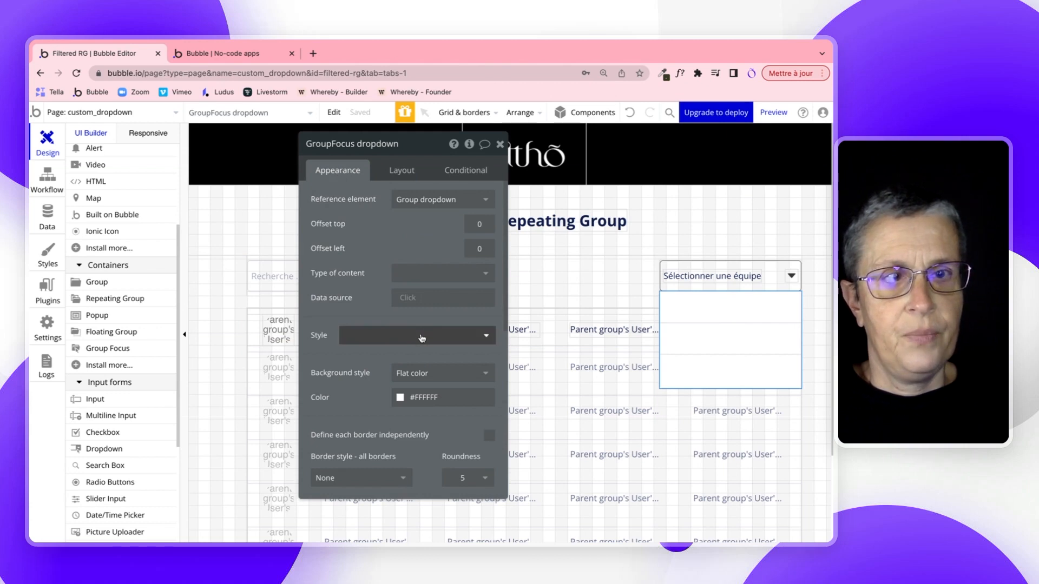
pyautogui.click(715, 309)
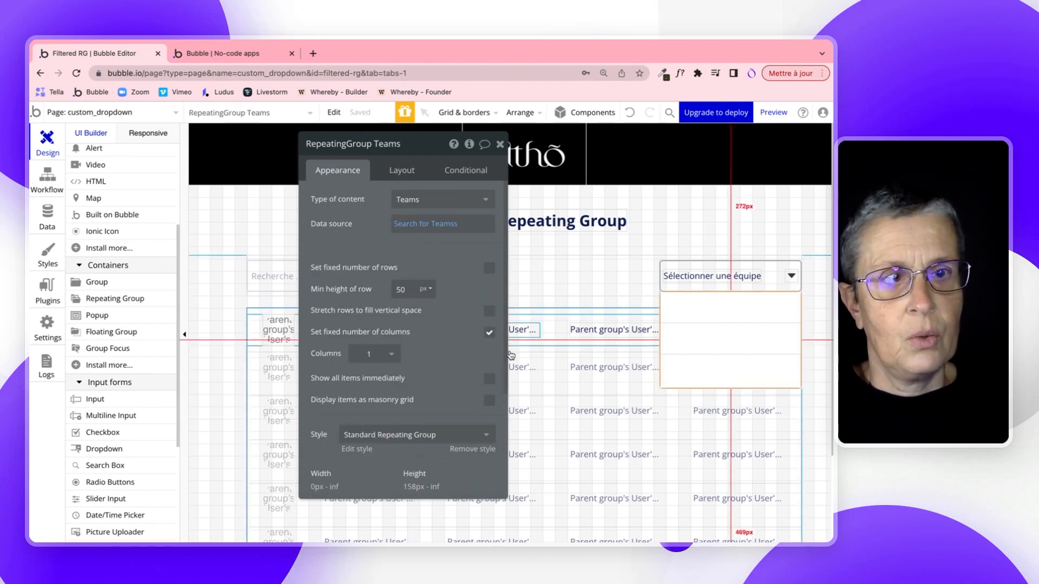
pyautogui.click(411, 168)
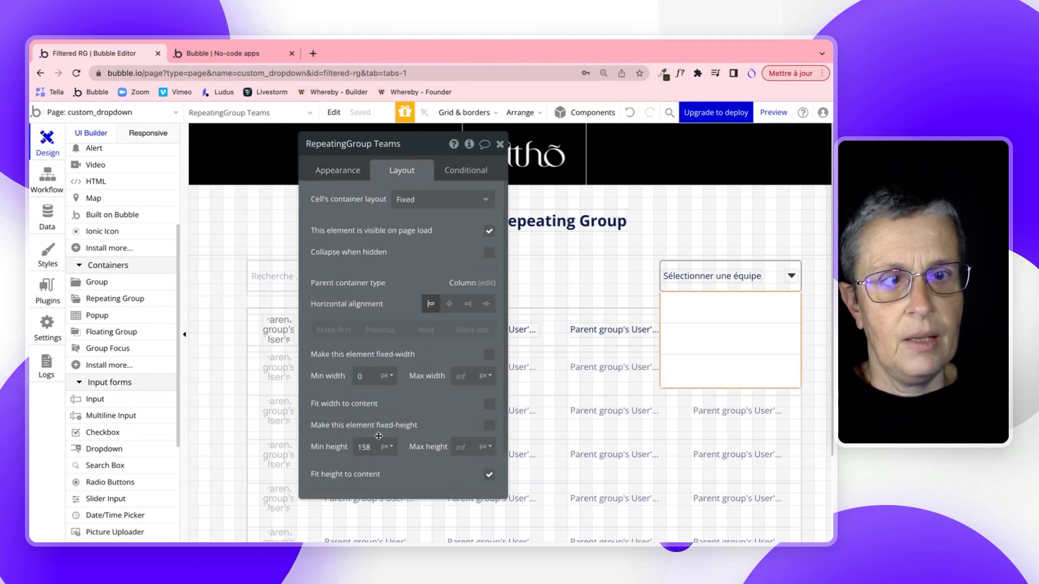
pyautogui.doubleClick(364, 447)
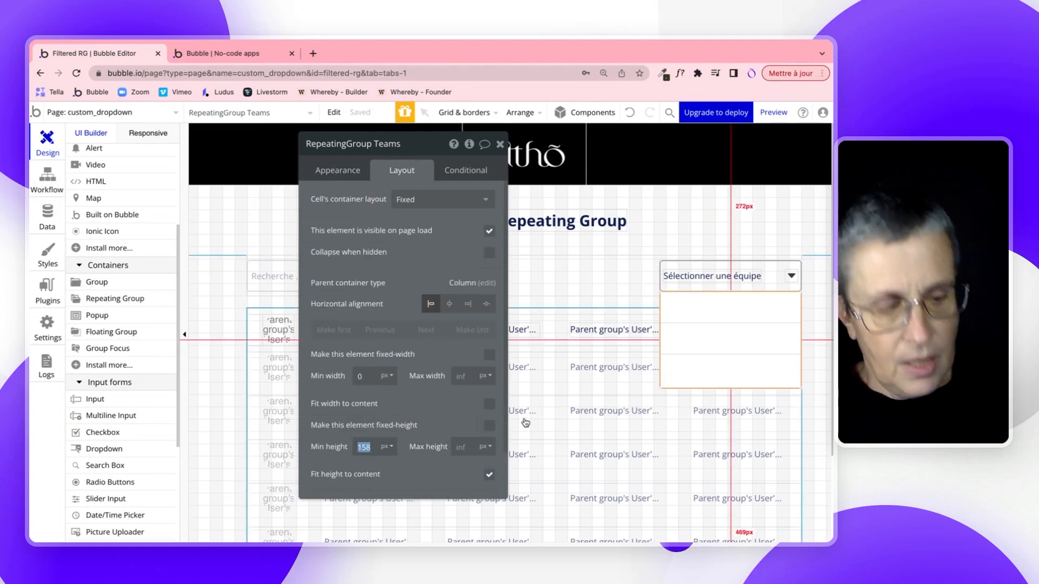
pyautogui.write('50')
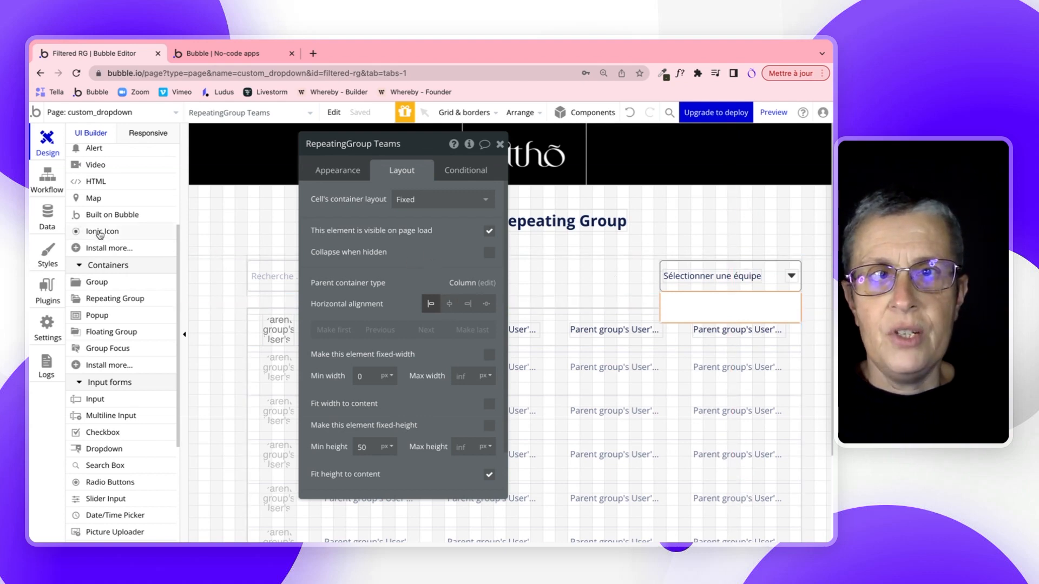
# Step: Draw a text element about 153 px wide and 20 px high inside the cell of RepeatingGroup Teams
pyautogui.scroll(3, 100, 230)
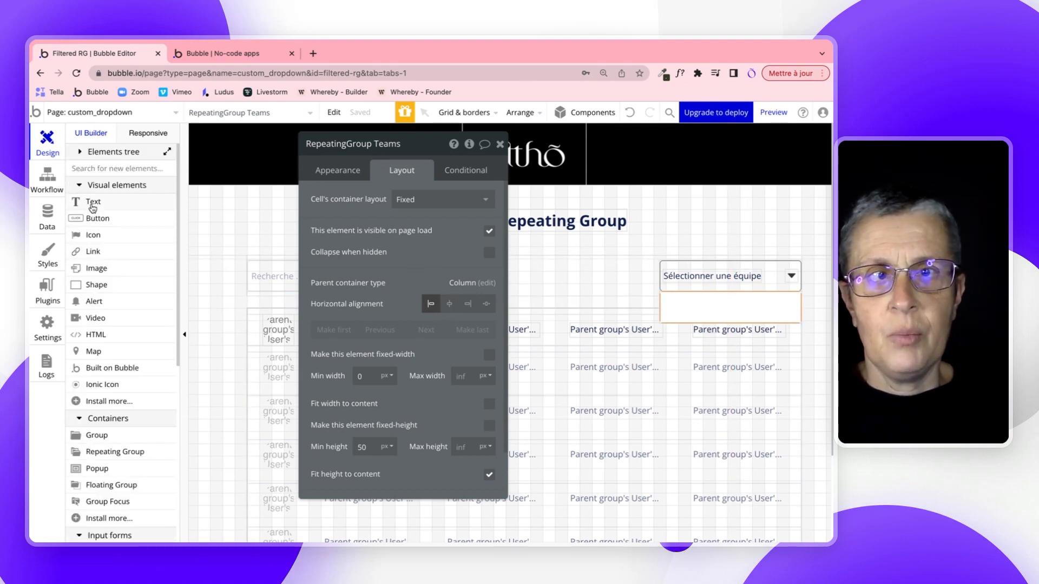
pyautogui.click(94, 205)
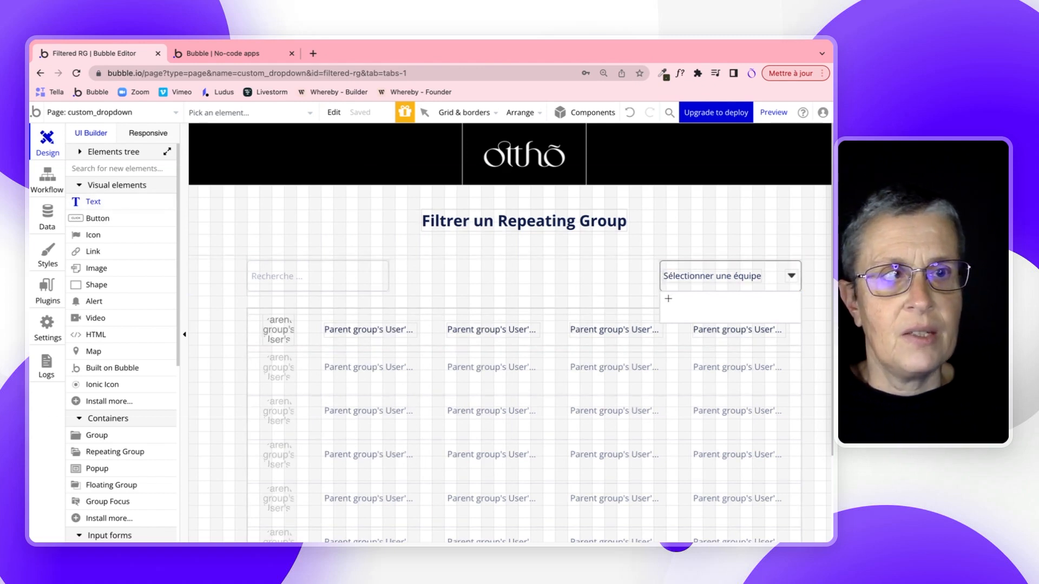
pyautogui.moveTo(671, 298); pyautogui.dragTo(767, 314)
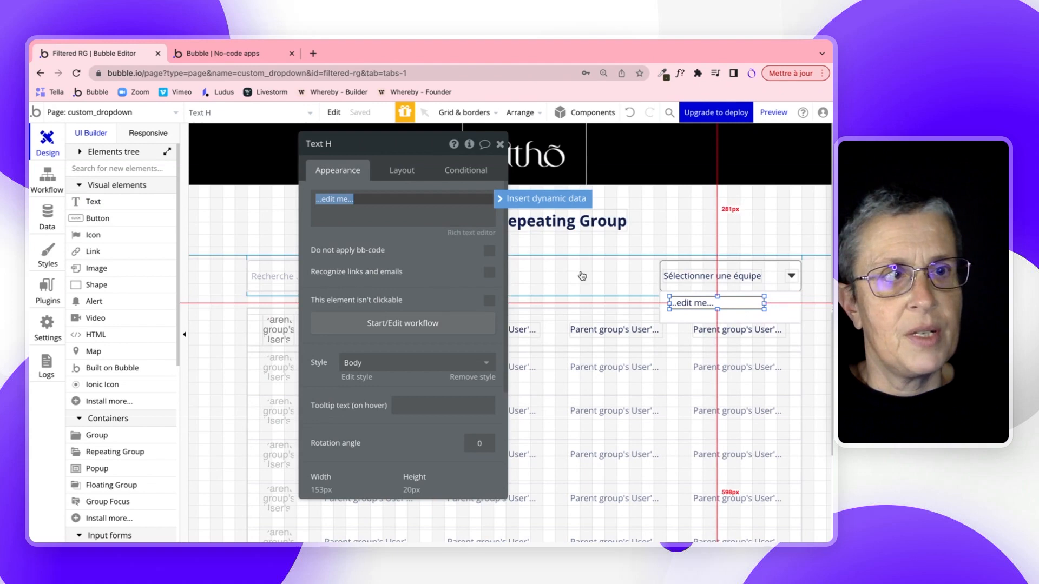
# Step: Set the cell's container layout of RepeatingGroup Teams to Row
pyautogui.click(771, 309)
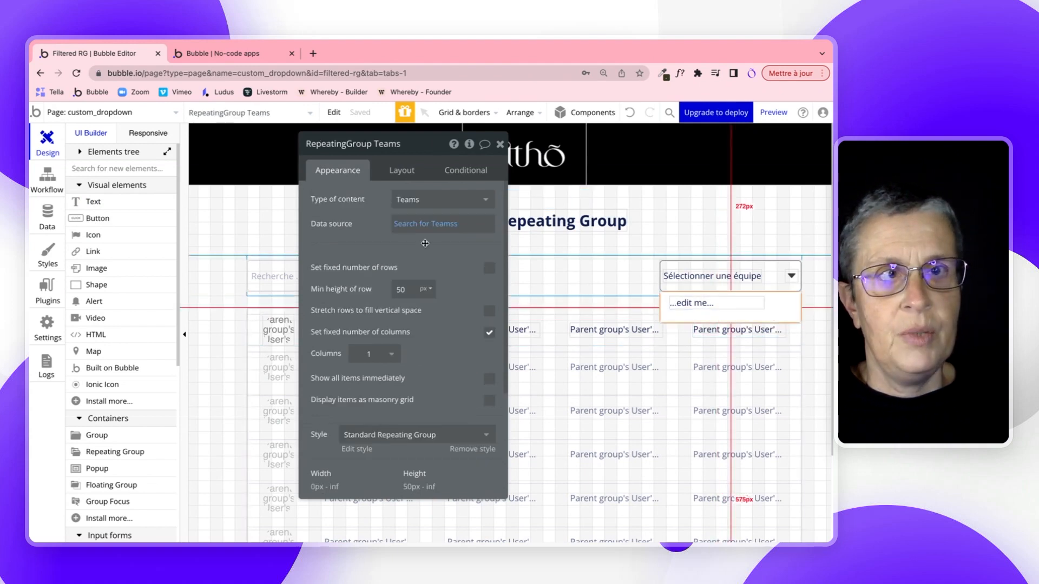
pyautogui.click(401, 170)
pyautogui.click(410, 200)
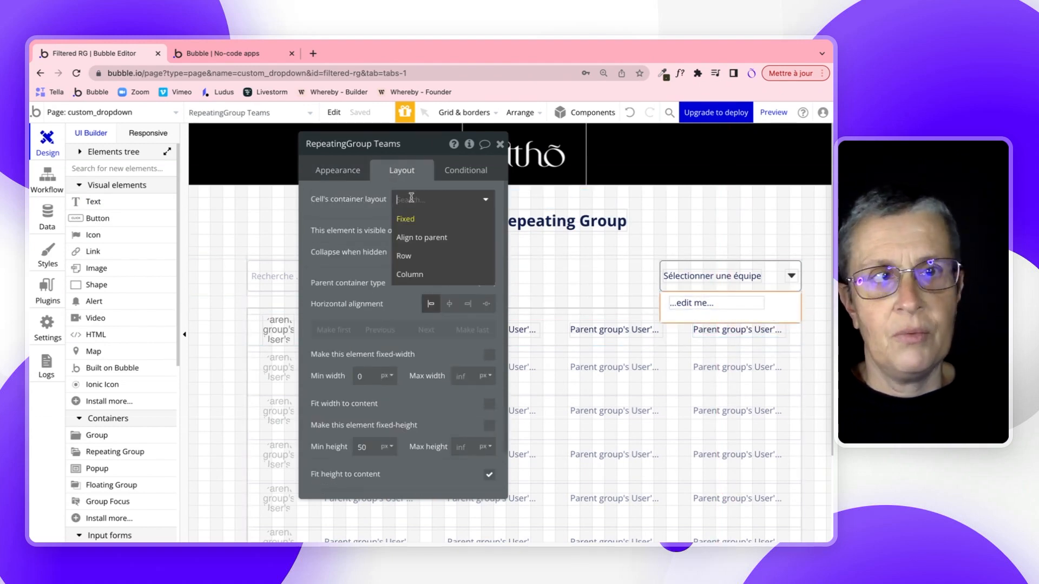
pyautogui.click(413, 257)
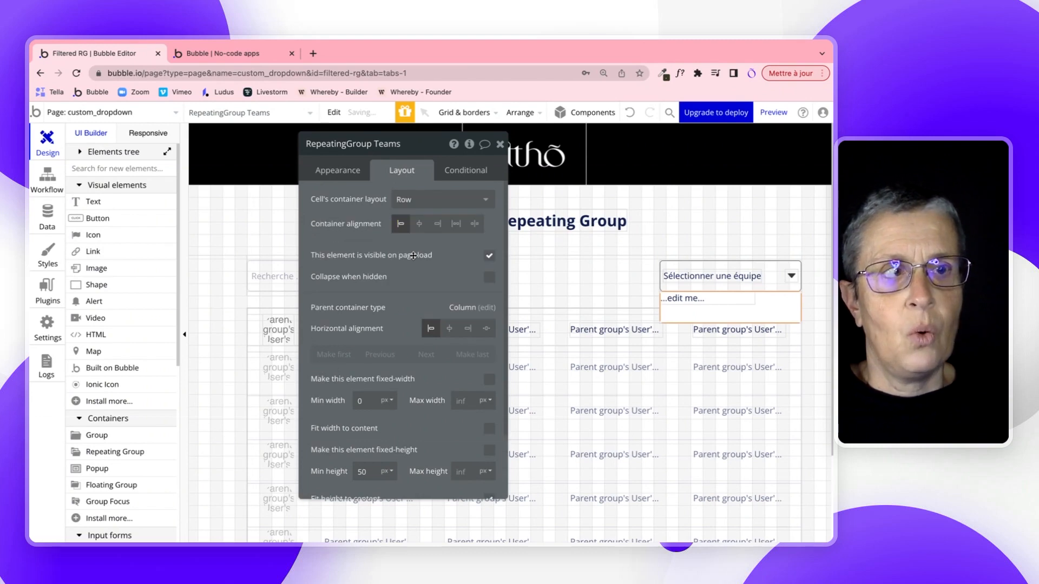
# Step: Centre the new text element vertically in the cell and give it a left margin of 5 px
pyautogui.click(689, 302)
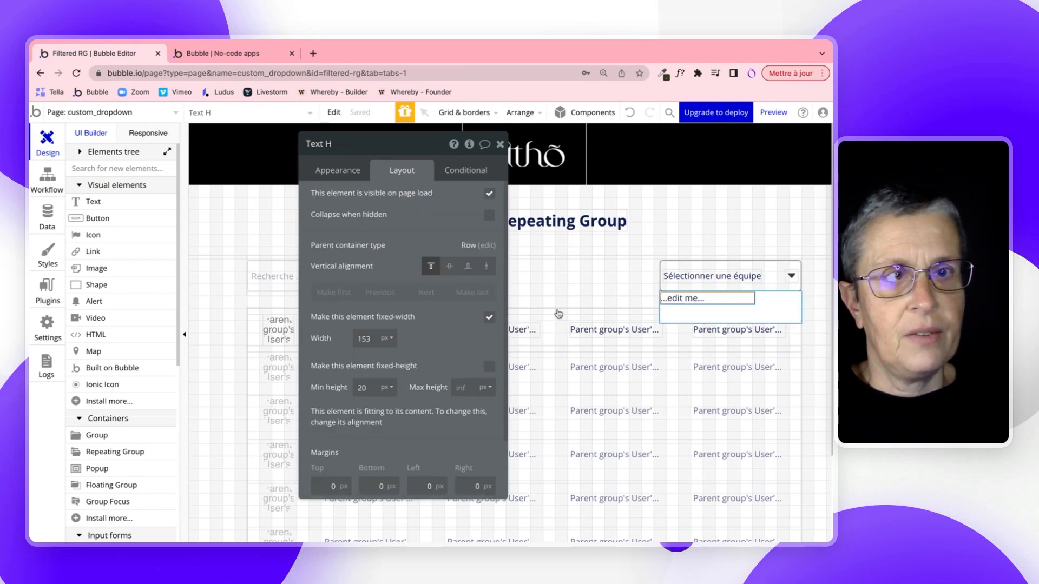
pyautogui.click(450, 266)
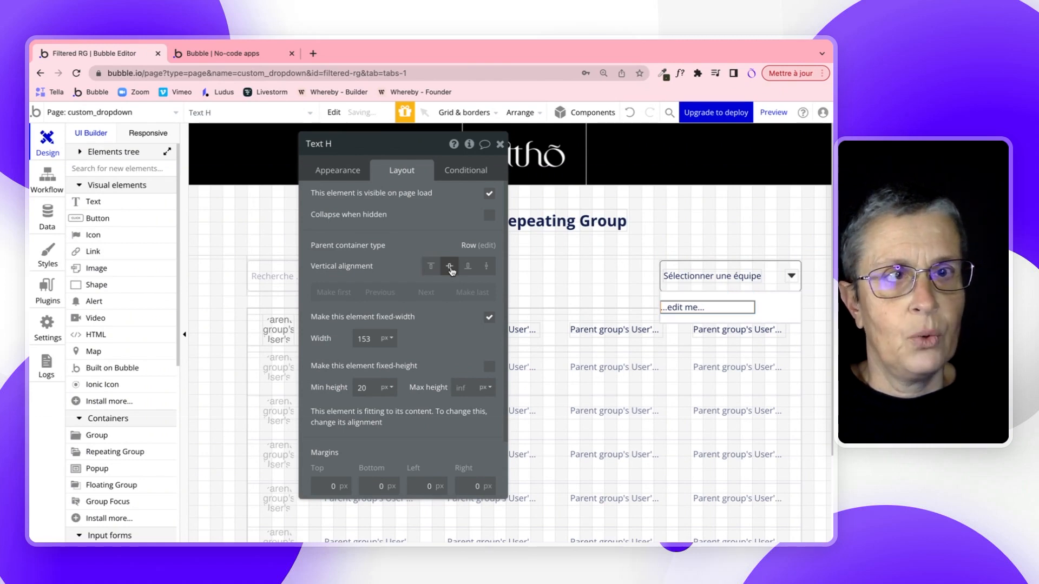
pyautogui.scroll(-3, 398, 451)
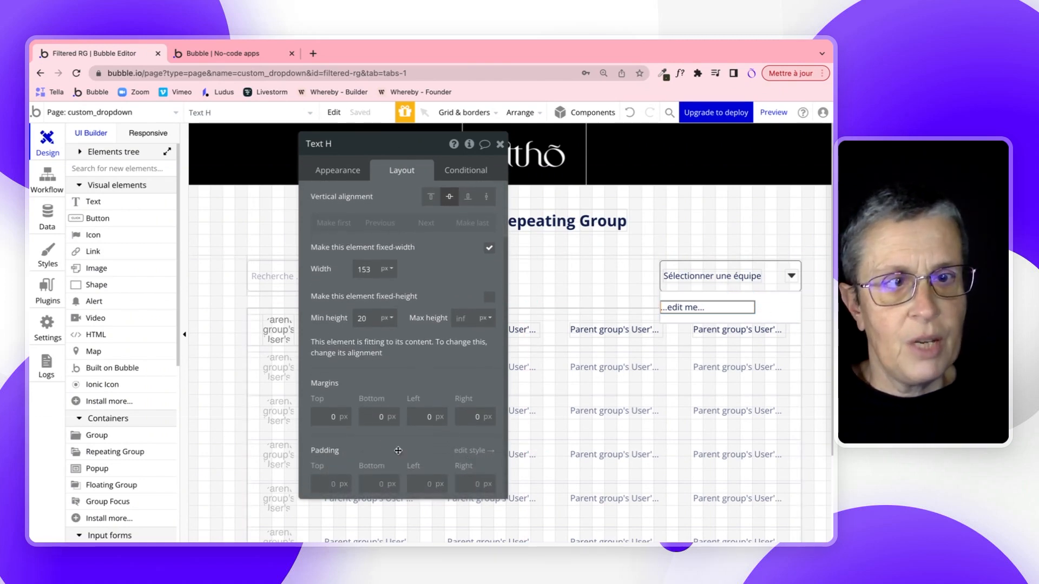
pyautogui.click(427, 416)
pyautogui.write('5')
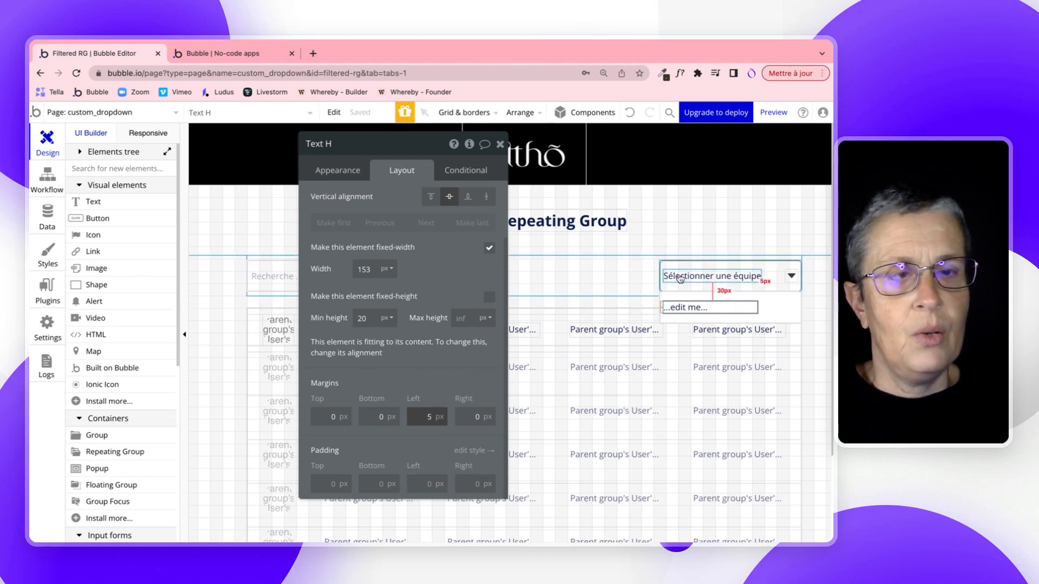
# Step: Replace the text element's placeholder with the dynamic data Current cell's Teams's Name-team
pyautogui.click(322, 172)
pyautogui.scroll(2, 417, 317)
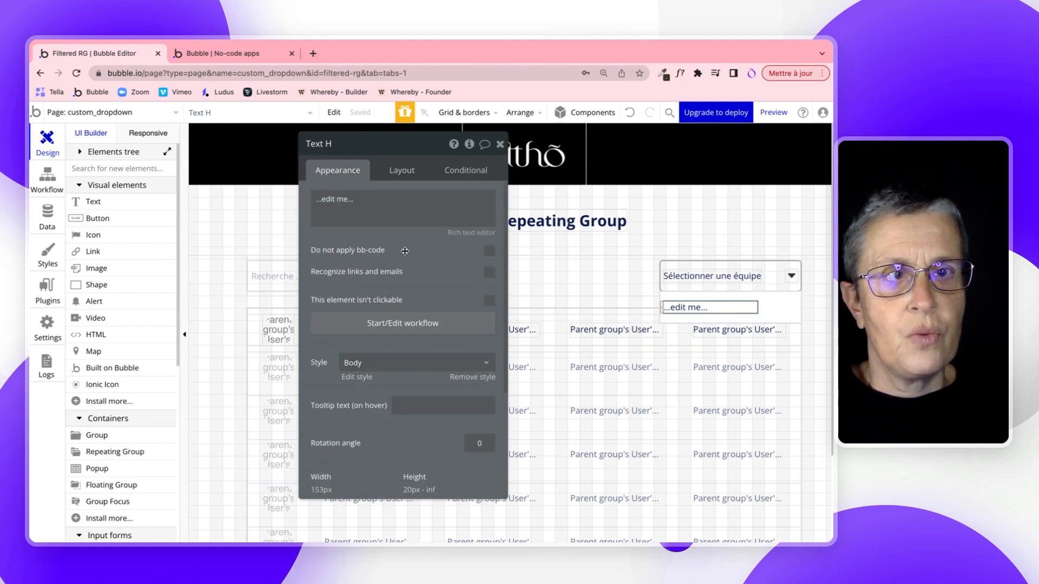
pyautogui.click(343, 200)
pyautogui.click(528, 198)
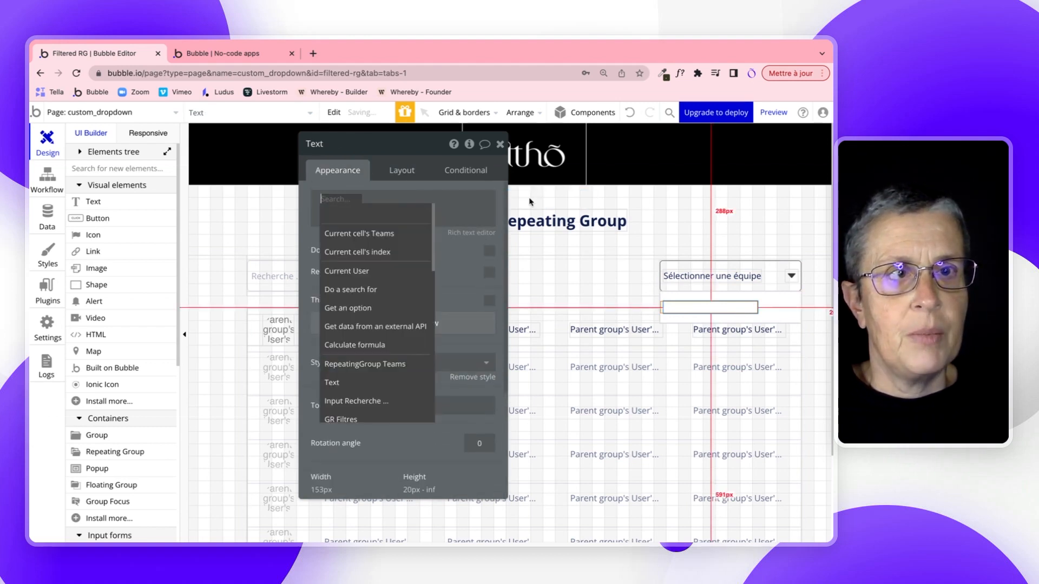
pyautogui.click(357, 235)
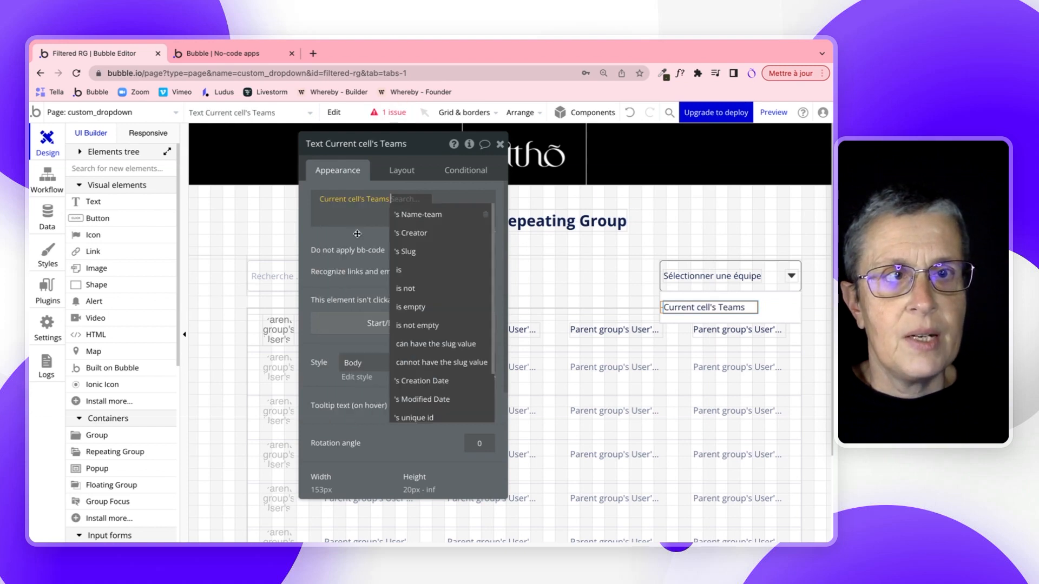
pyautogui.click(404, 217)
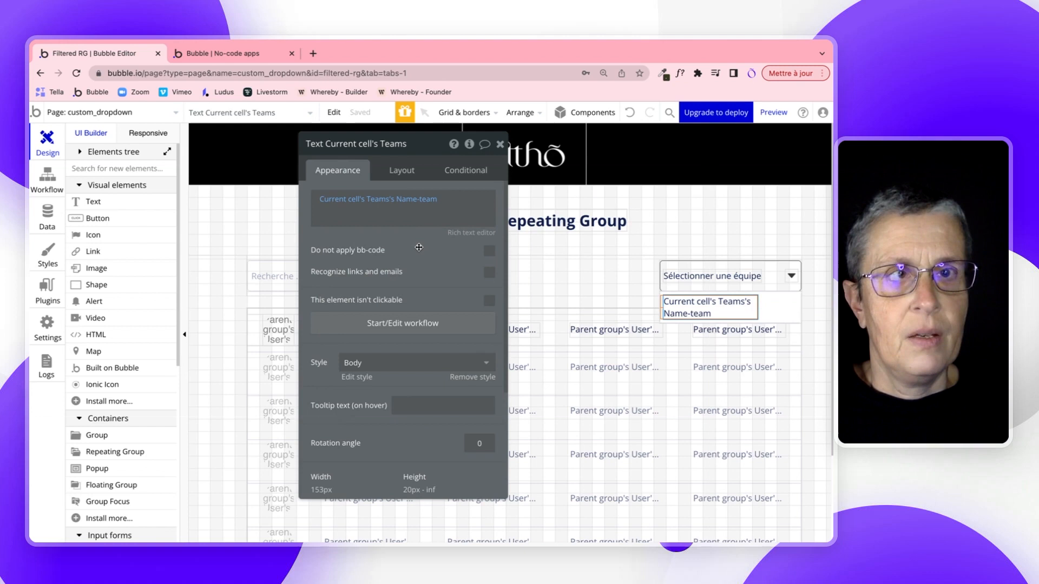
# Step: Turn off the team name text's fixed width, fit its width to content, and set its minimum width to 50 px
pyautogui.click(402, 170)
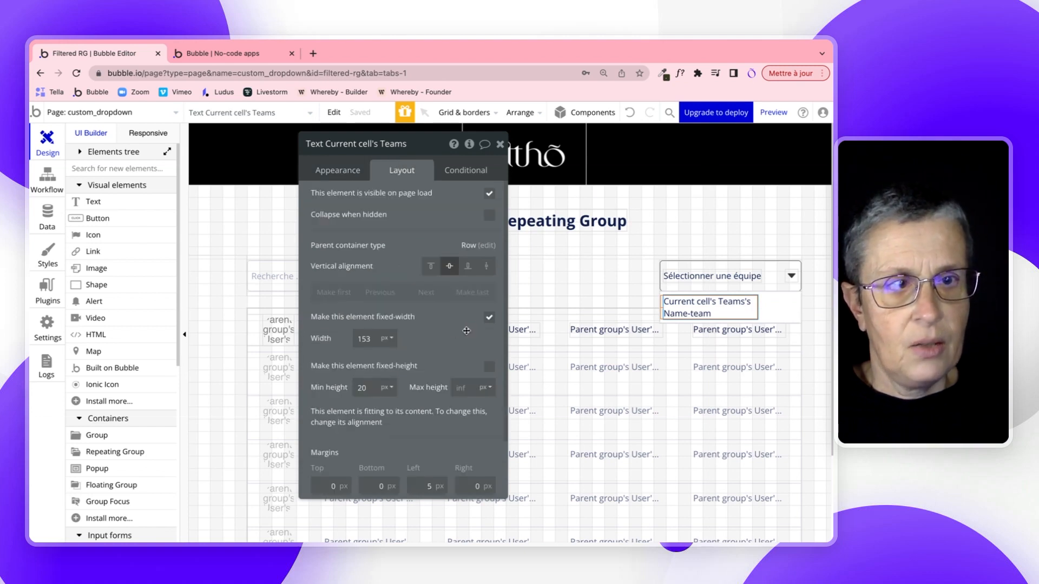
pyautogui.click(489, 318)
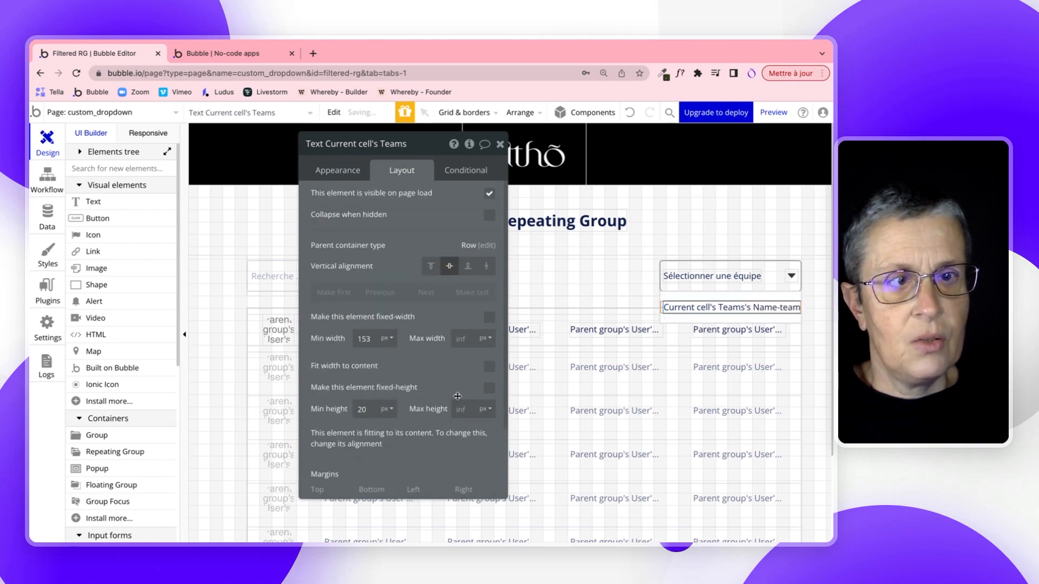
pyautogui.click(488, 368)
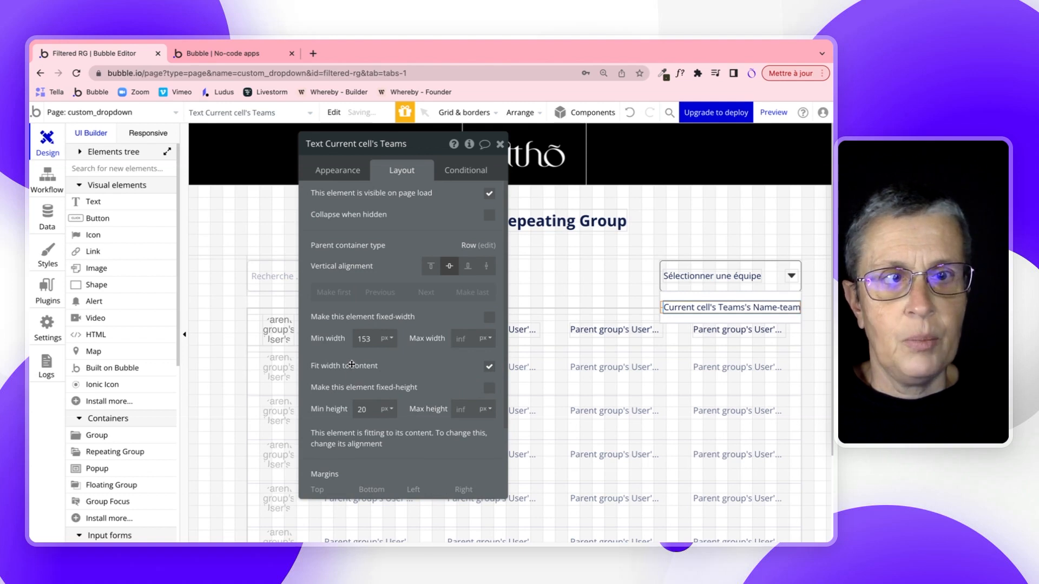
pyautogui.doubleClick(363, 339)
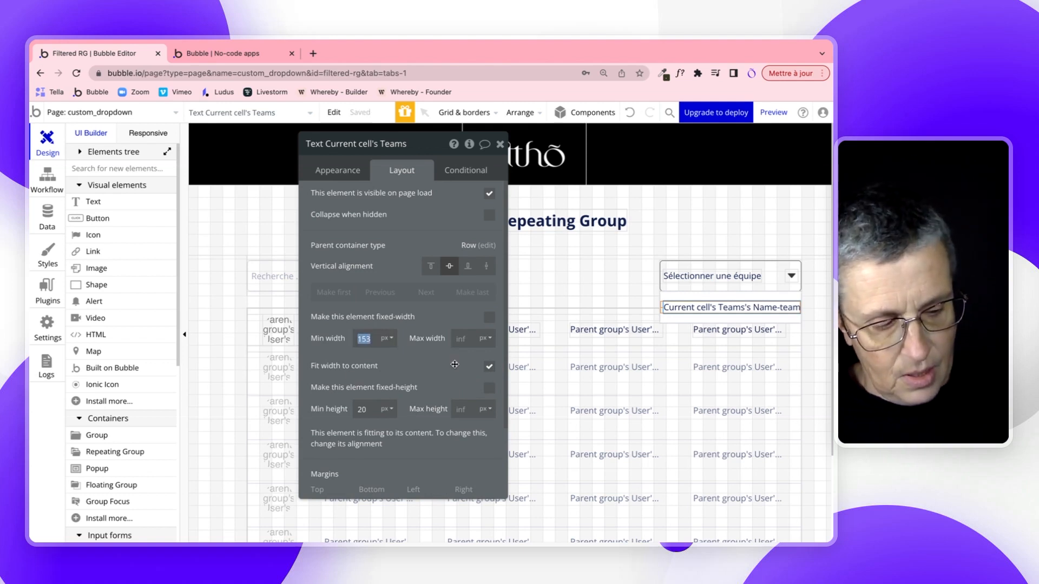
pyautogui.write('50')
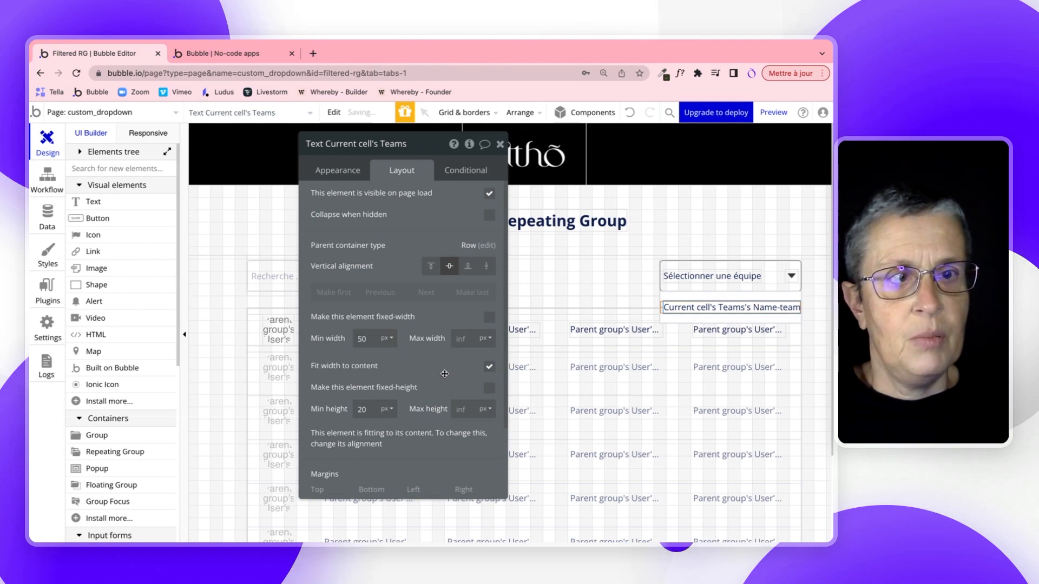
# Step: Switch to the app preview, refresh the page, and open the Sélectionner une équipe dropdown to check its team list
pyautogui.click(222, 54)
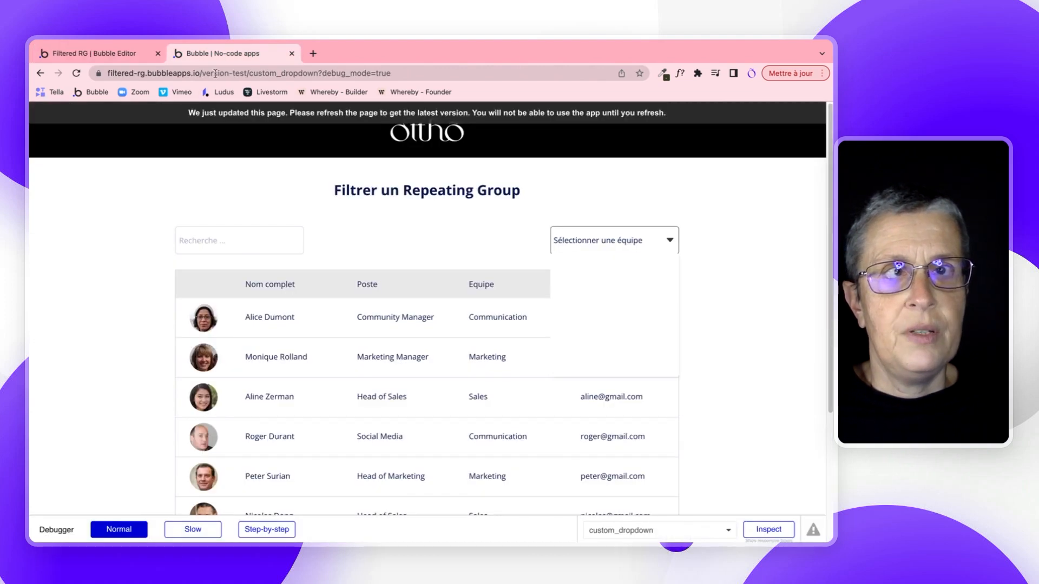
pyautogui.click(194, 119)
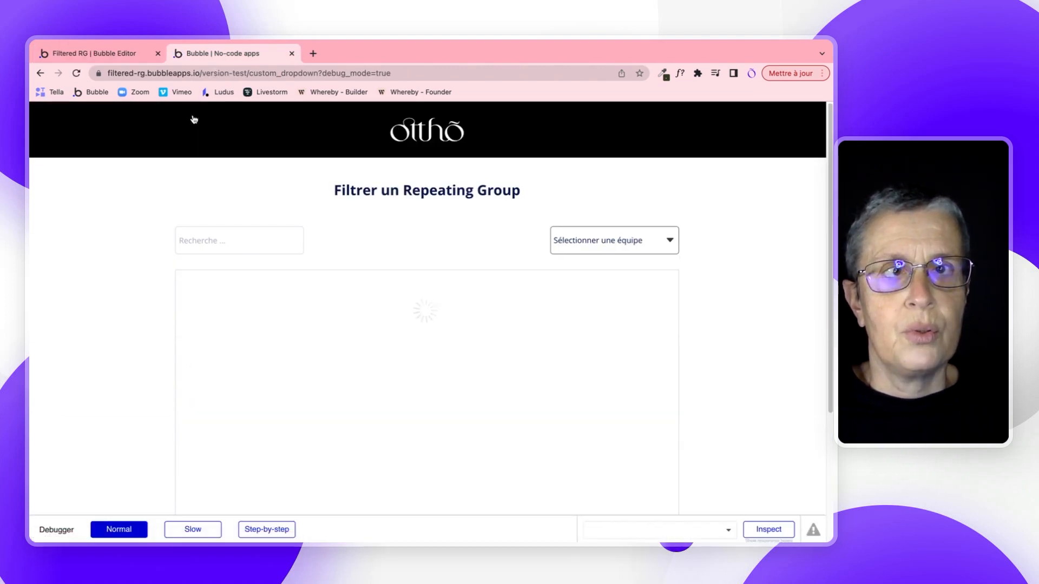
pyautogui.click(628, 241)
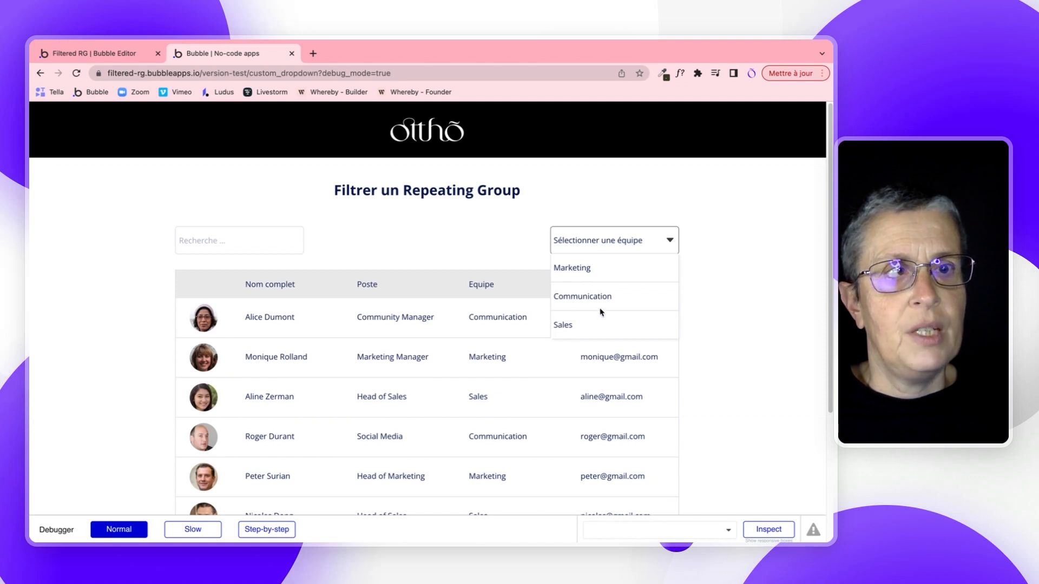
pyautogui.scroll(-2, 483, 379)
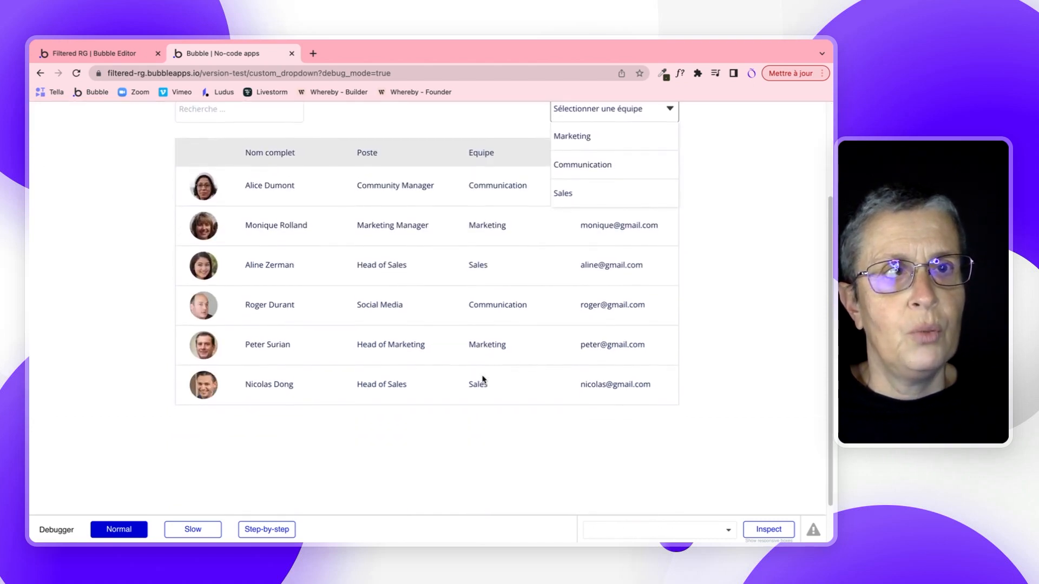
# Step: Switch back to the Bubble editor, select the custom_dropdown page in the elements tree, and open its element inspector
pyautogui.scroll(2, 480, 378)
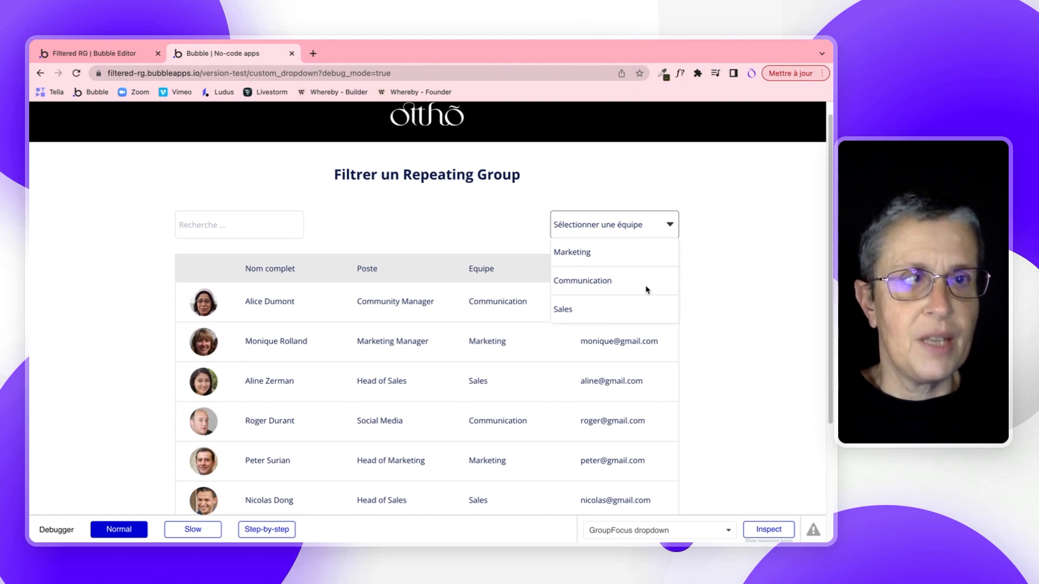
pyautogui.click(98, 56)
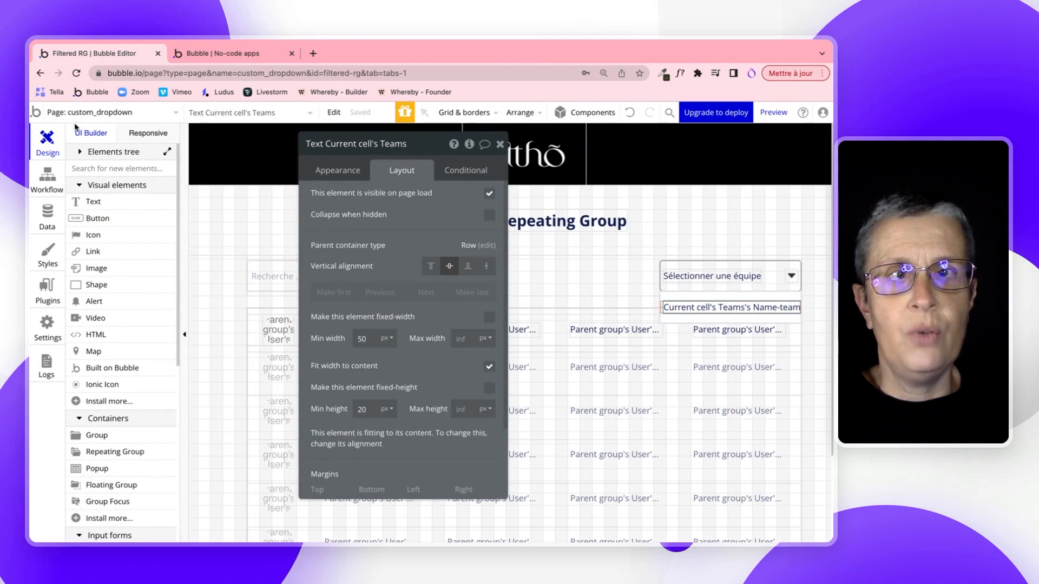
pyautogui.click(102, 115)
pyautogui.click(101, 114)
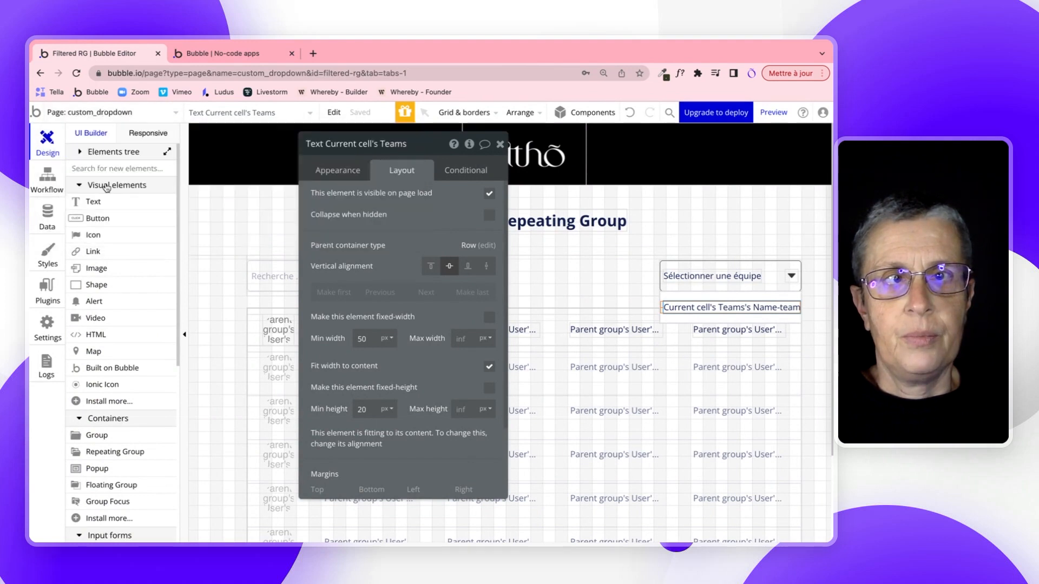
pyautogui.click(81, 152)
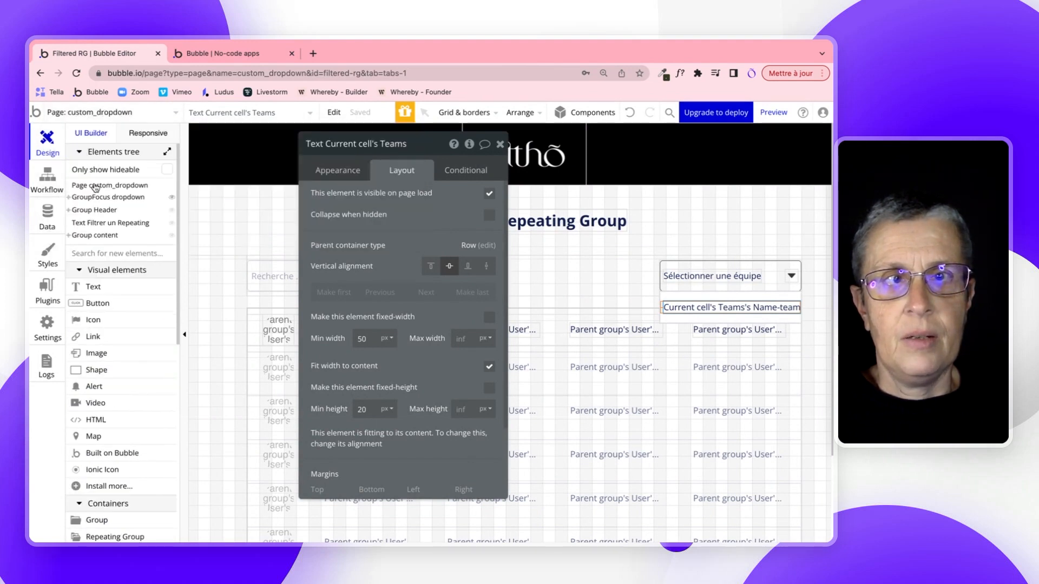
pyautogui.click(96, 186)
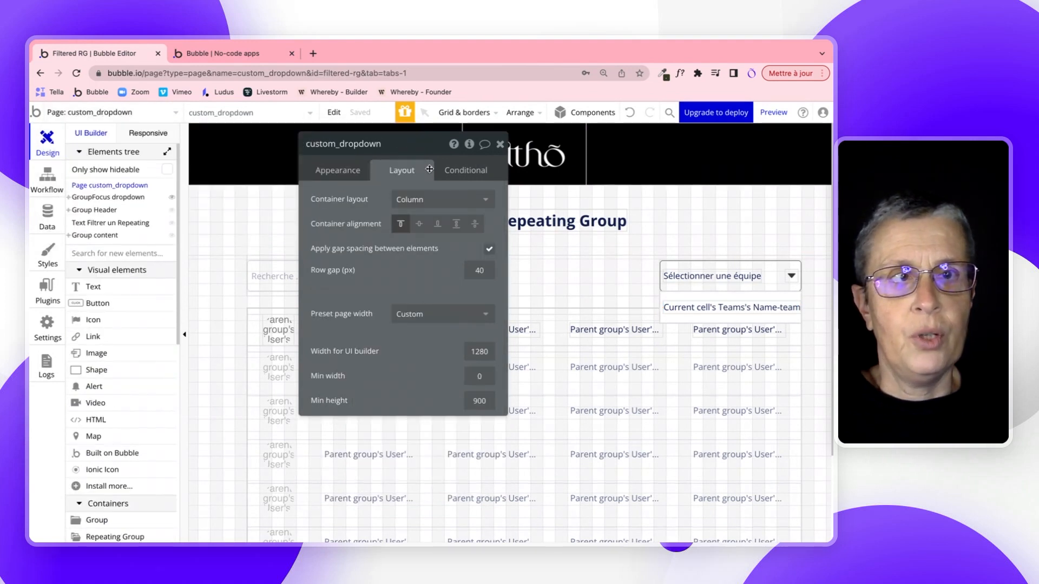
pyautogui.click(470, 145)
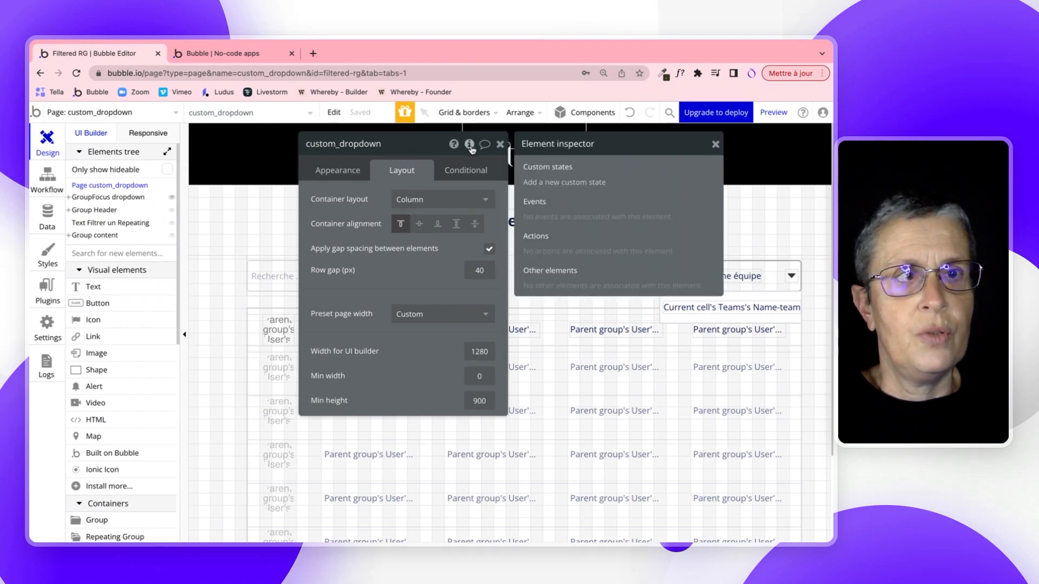
# Step: Create a custom state named search team with type Teams on the custom_dropdown page and close the page's properties
pyautogui.click(594, 184)
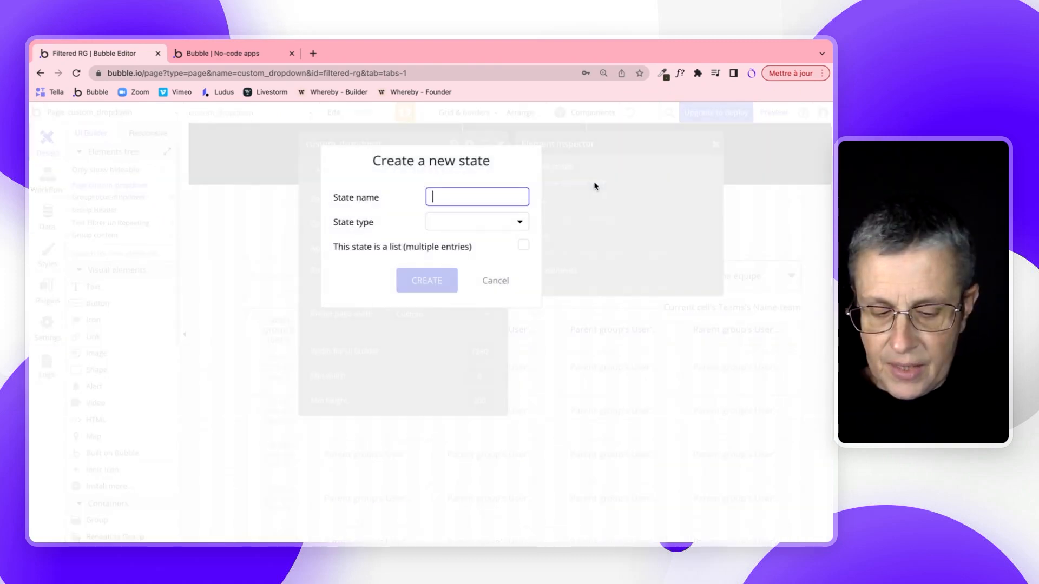
pyautogui.write('search team')
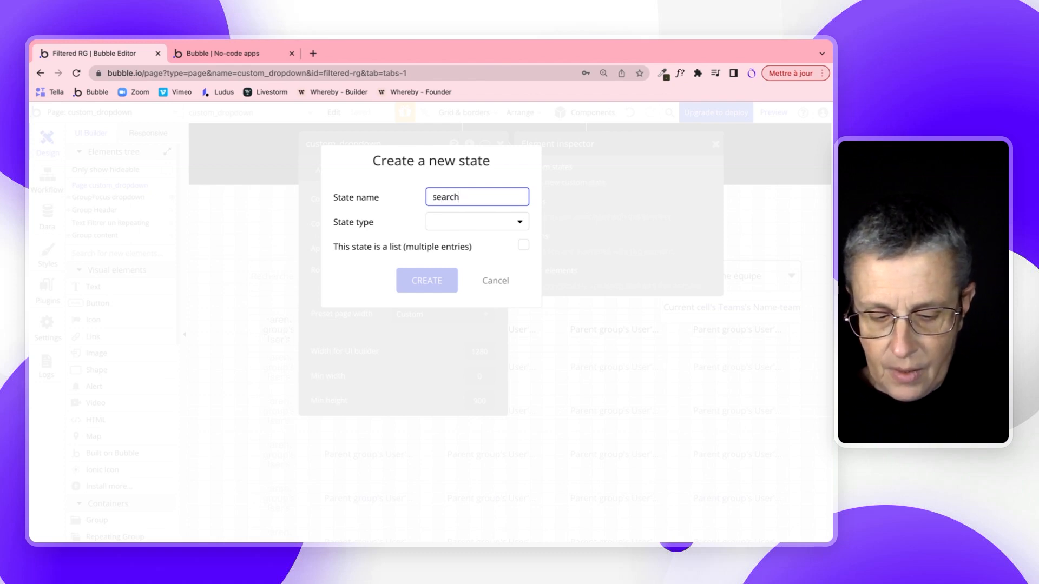
pyautogui.click(491, 222)
pyautogui.scroll(-1, 460, 424)
pyautogui.click(445, 443)
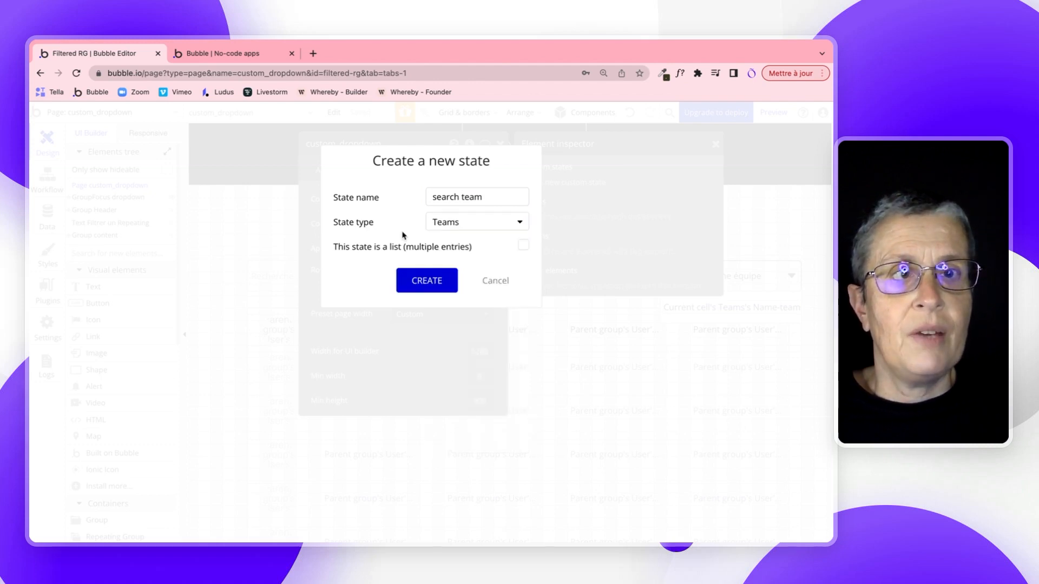
pyautogui.click(433, 282)
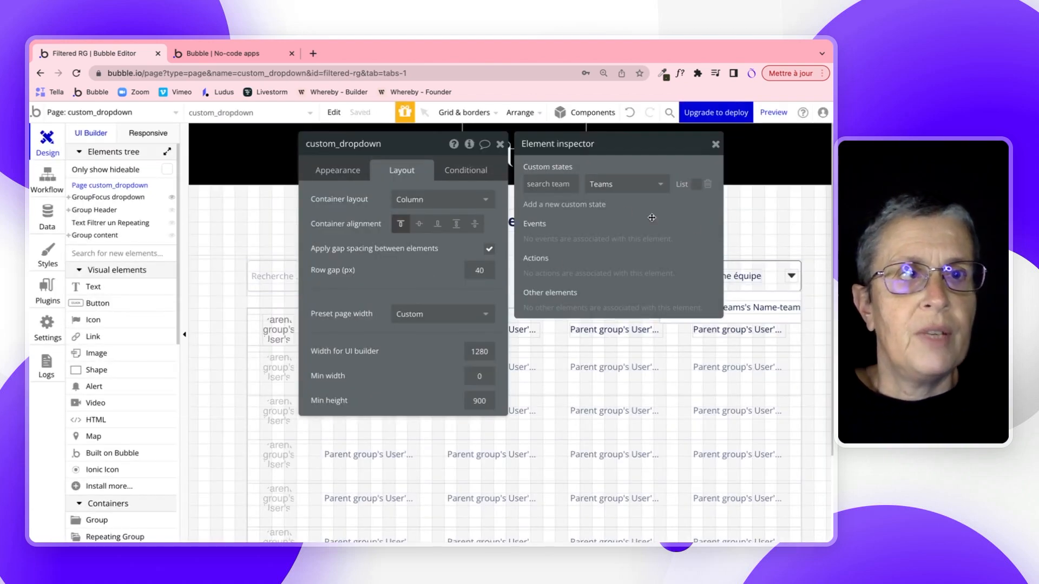
pyautogui.click(500, 144)
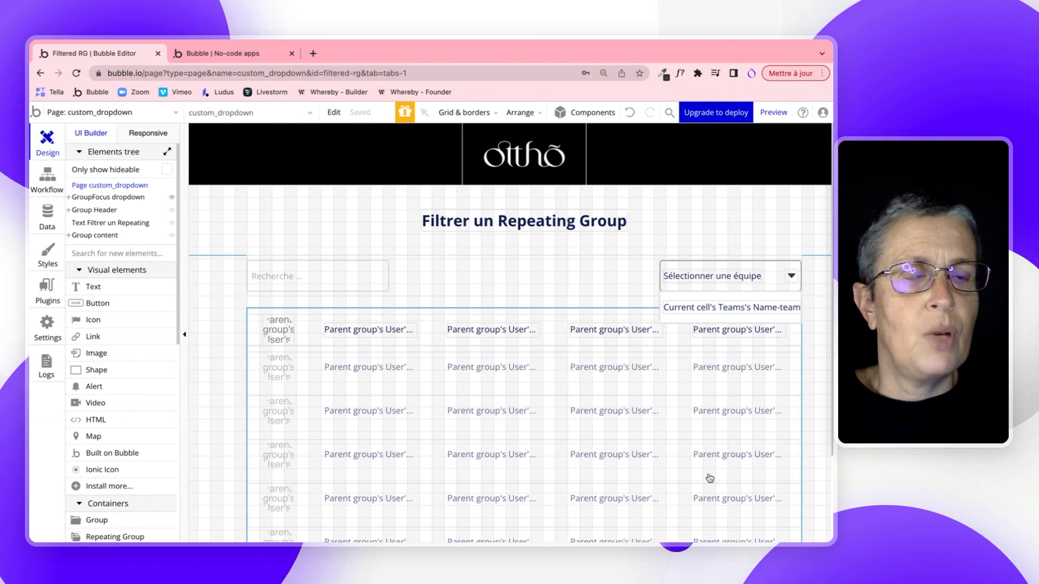
# Step: Start a click workflow for the Current cell's Teams's Name-team text in the dropdown list
pyautogui.click(695, 299)
pyautogui.click(694, 306)
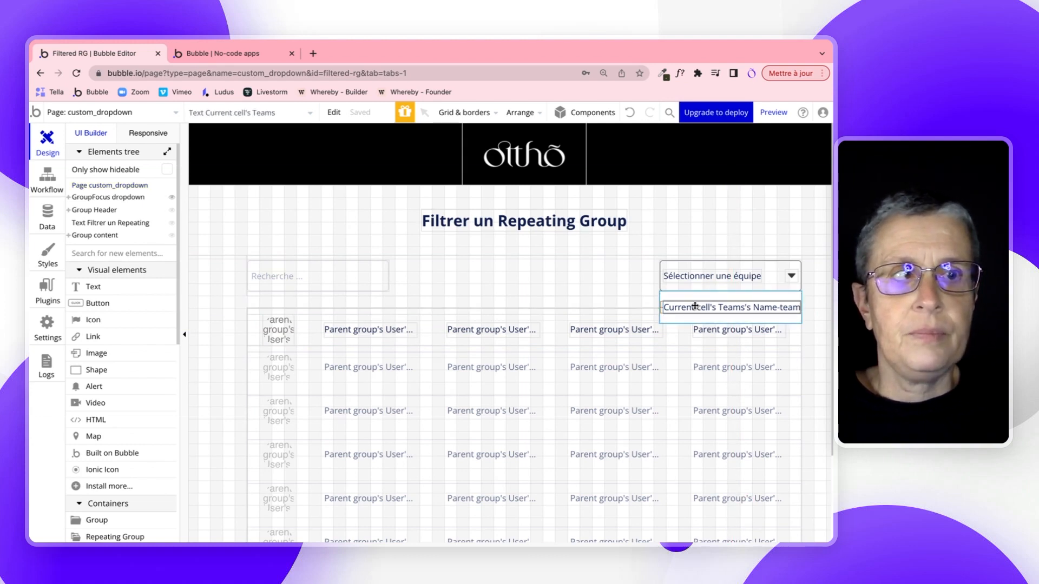
pyautogui.doubleClick(694, 307)
pyautogui.click(413, 324)
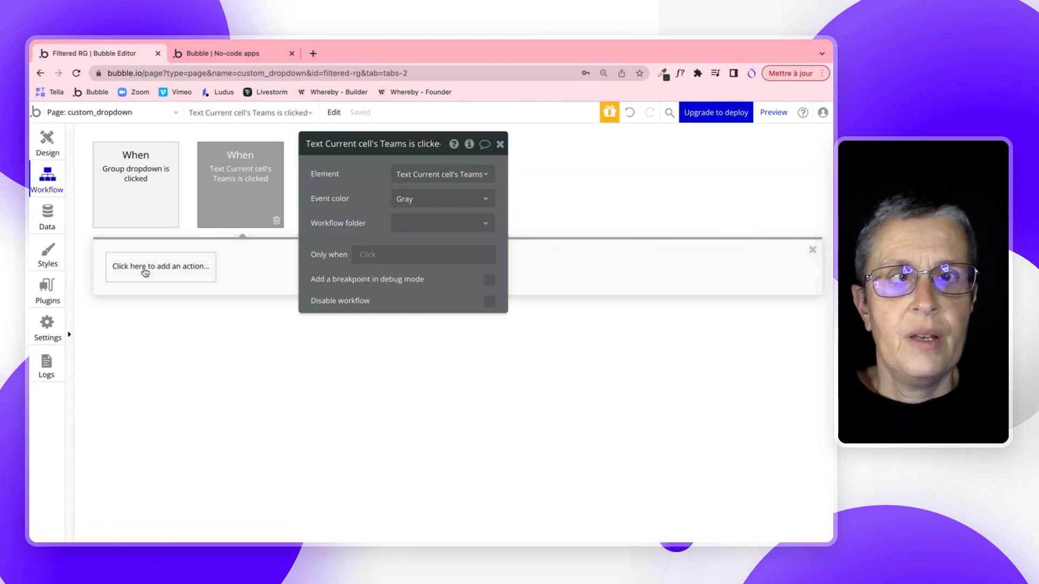
# Step: Add a Set state action on custom_dropdown that sets the search team state to Current cell's Teams
pyautogui.click(145, 271)
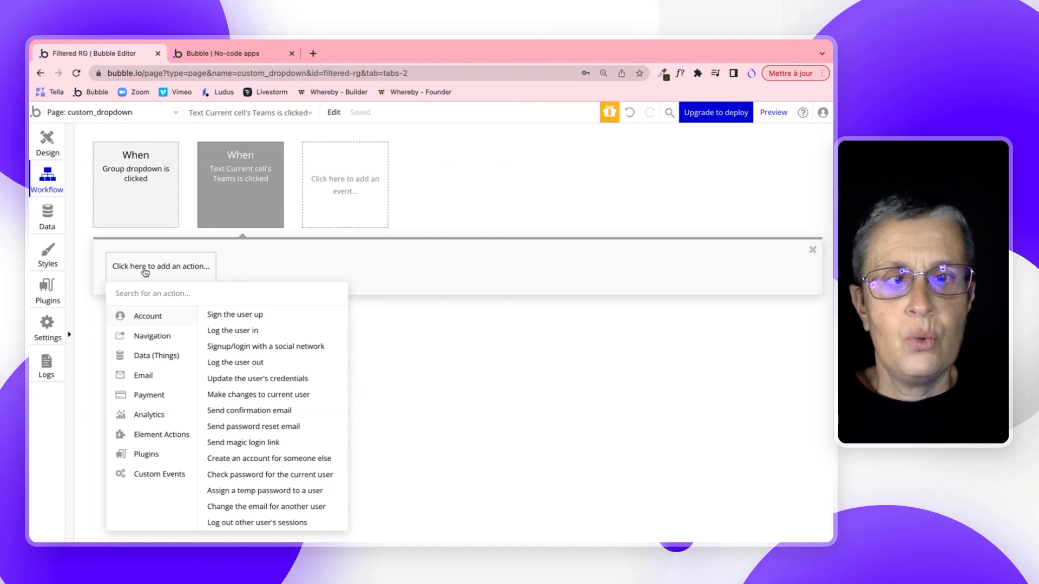
pyautogui.click(163, 454)
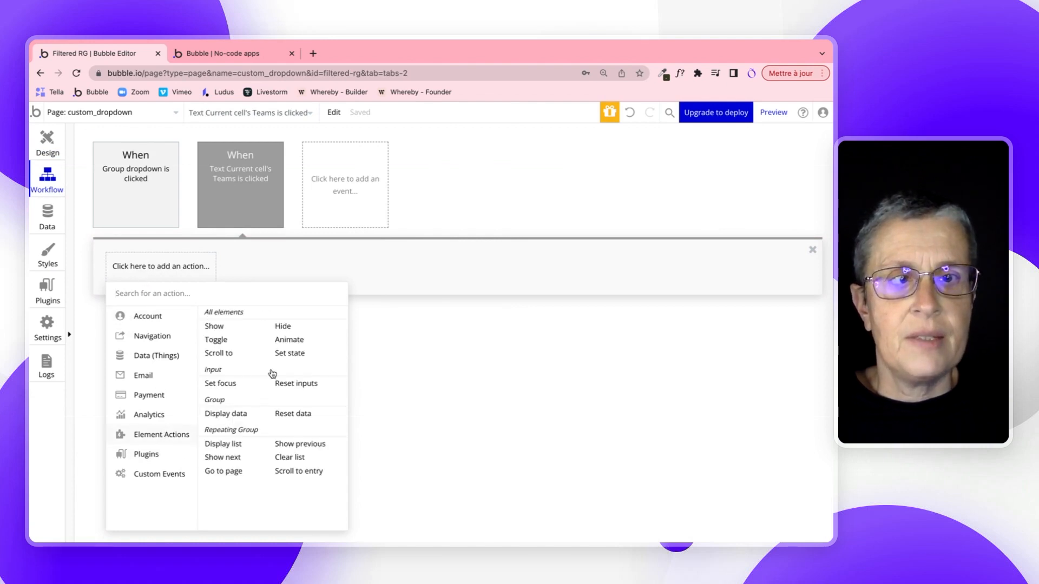
pyautogui.click(296, 355)
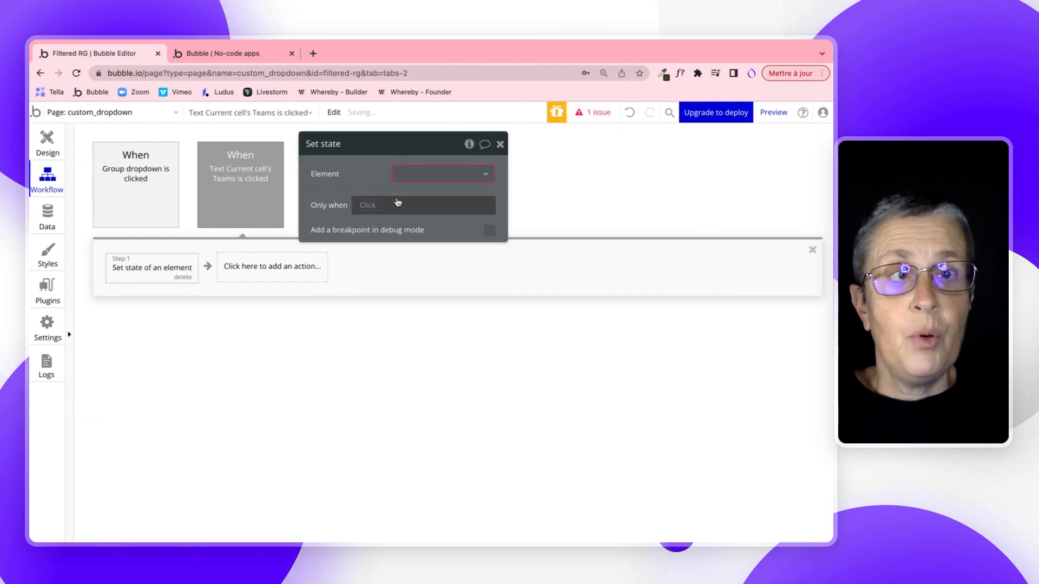
pyautogui.click(415, 174)
pyautogui.click(422, 195)
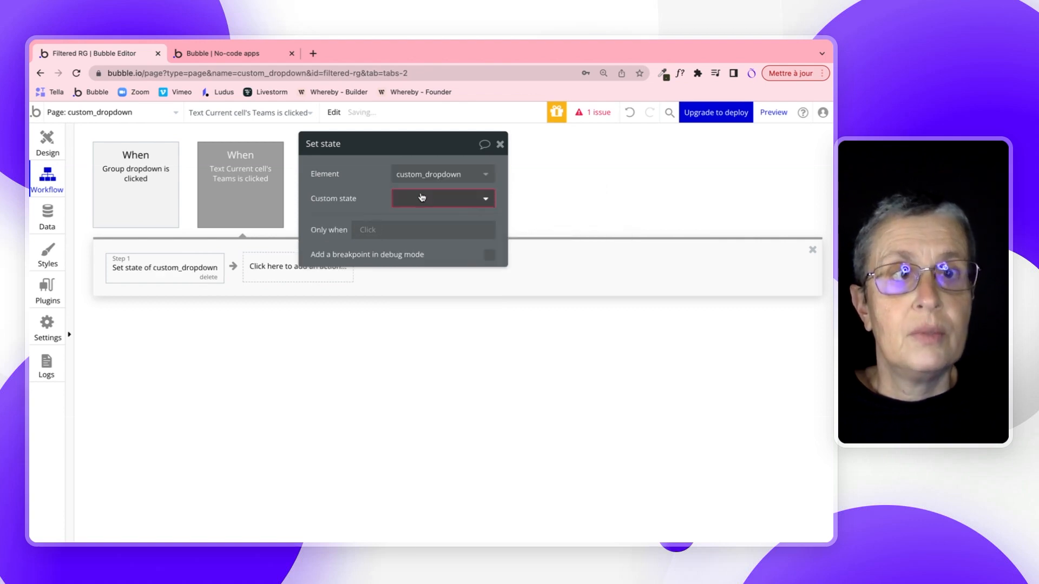
pyautogui.click(416, 203)
pyautogui.click(415, 218)
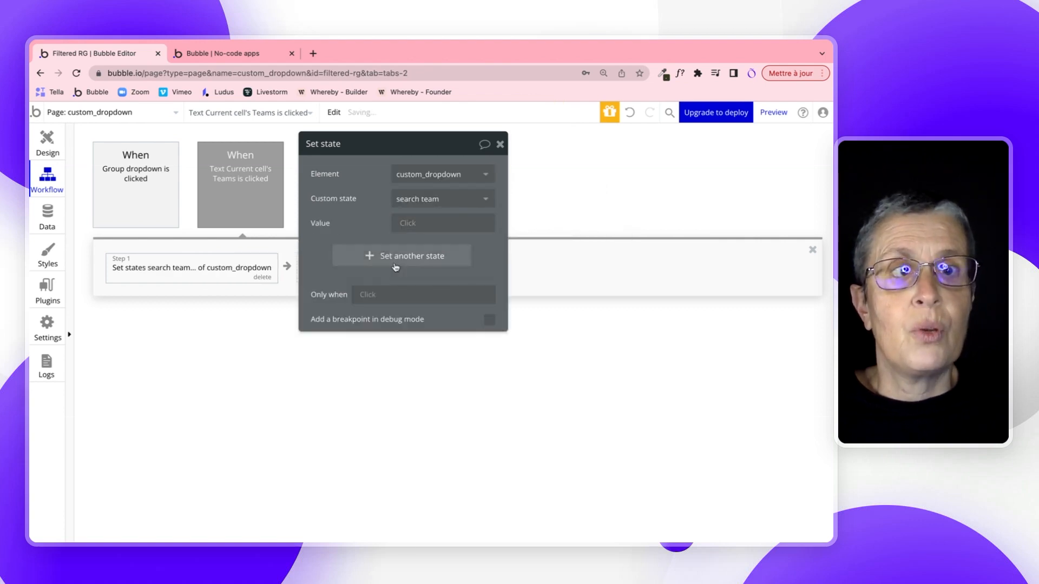
pyautogui.click(403, 223)
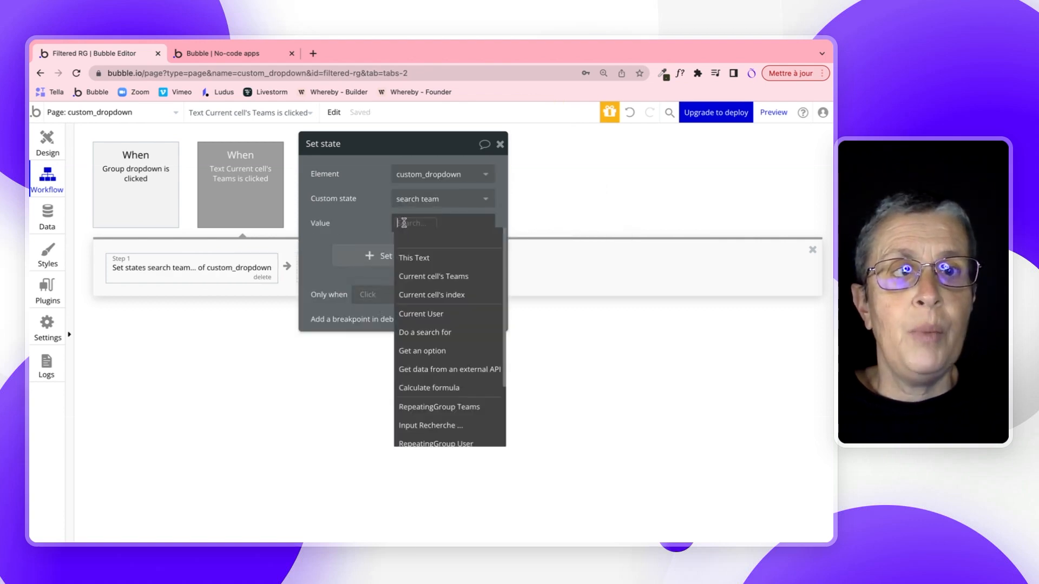
pyautogui.click(412, 279)
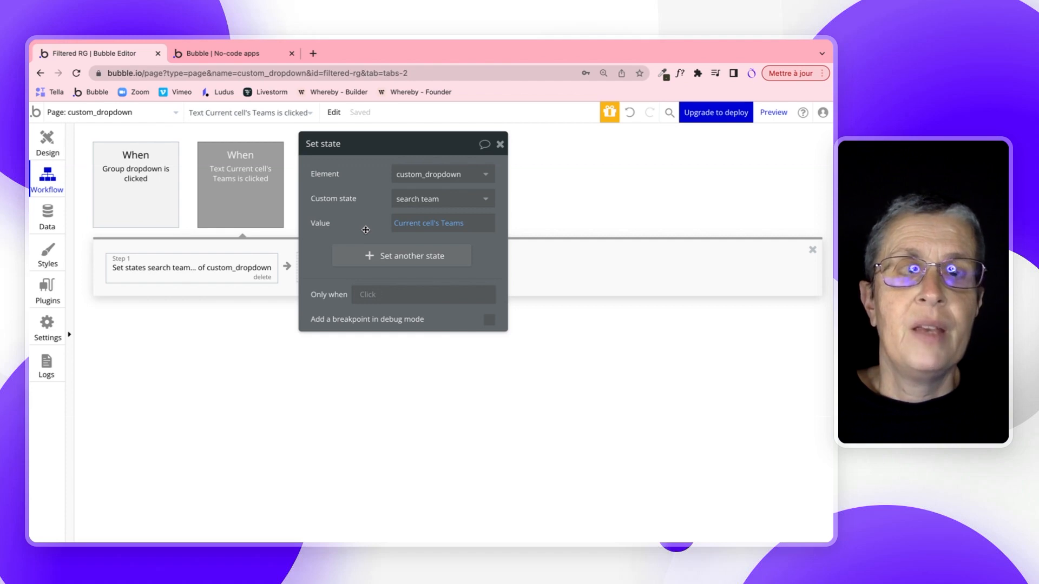
# Step: Return to the page design and draw a text element about 206 px wide between the Recherche input and the team dropdown
pyautogui.click(45, 143)
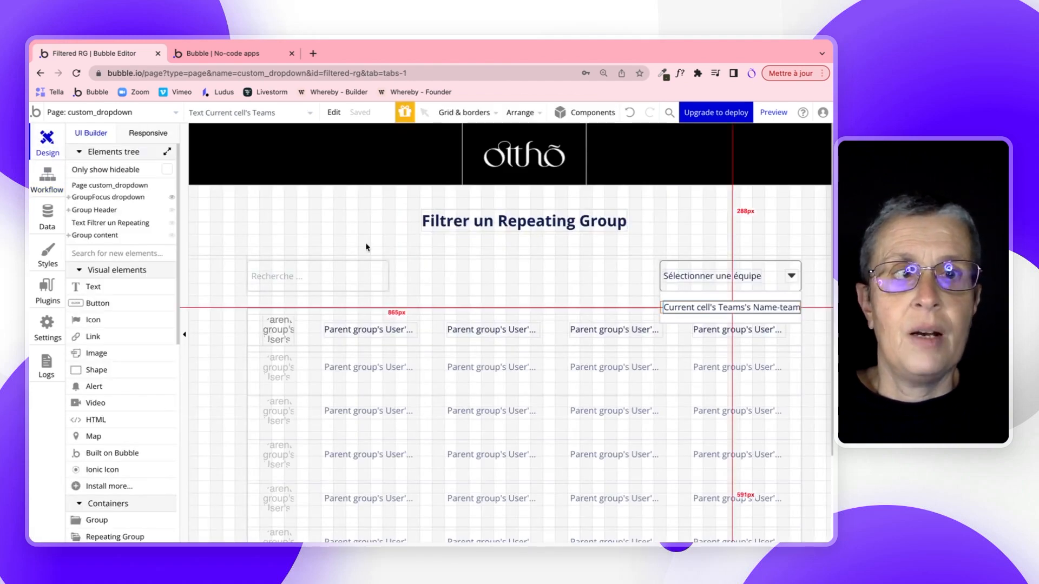
pyautogui.click(96, 287)
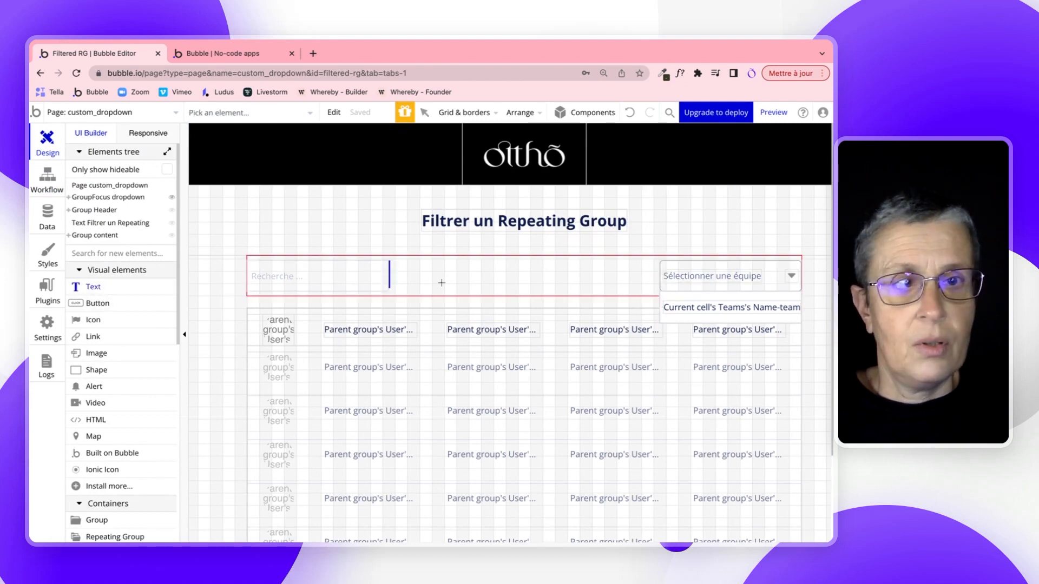
pyautogui.moveTo(459, 269); pyautogui.dragTo(588, 294)
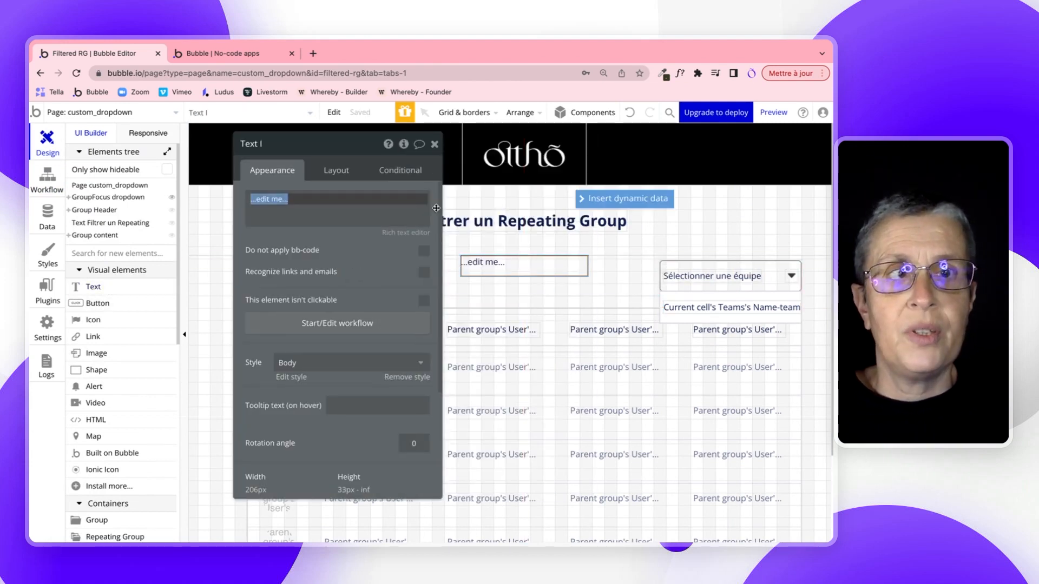
# Step: Replace the new text's placeholder with the dynamic data custom_dropdown's search team's Name-team
pyautogui.click(284, 198)
pyautogui.moveTo(298, 199); pyautogui.dragTo(249, 201)
pyautogui.click(601, 200)
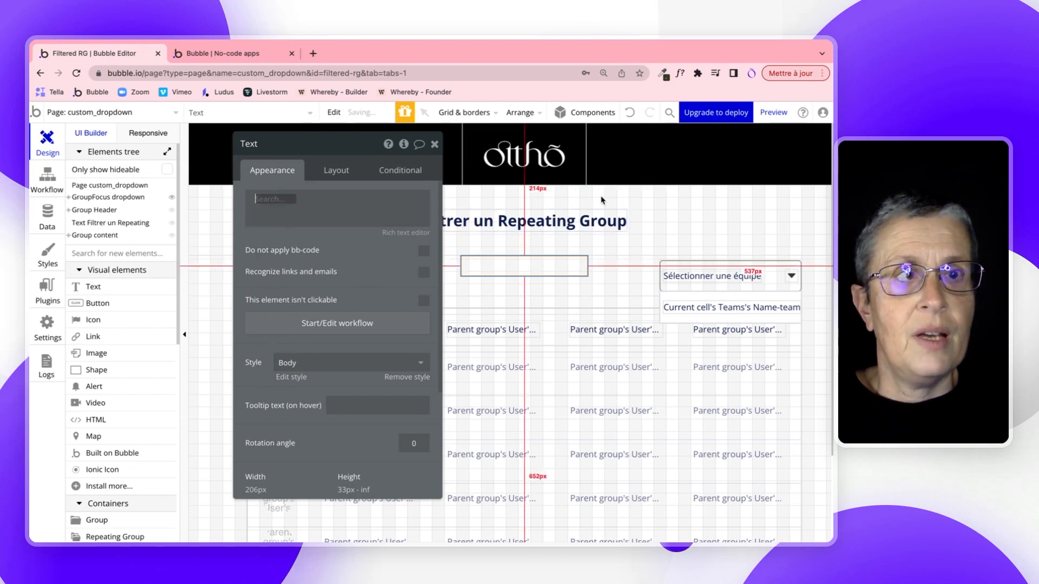
pyautogui.write('cus')
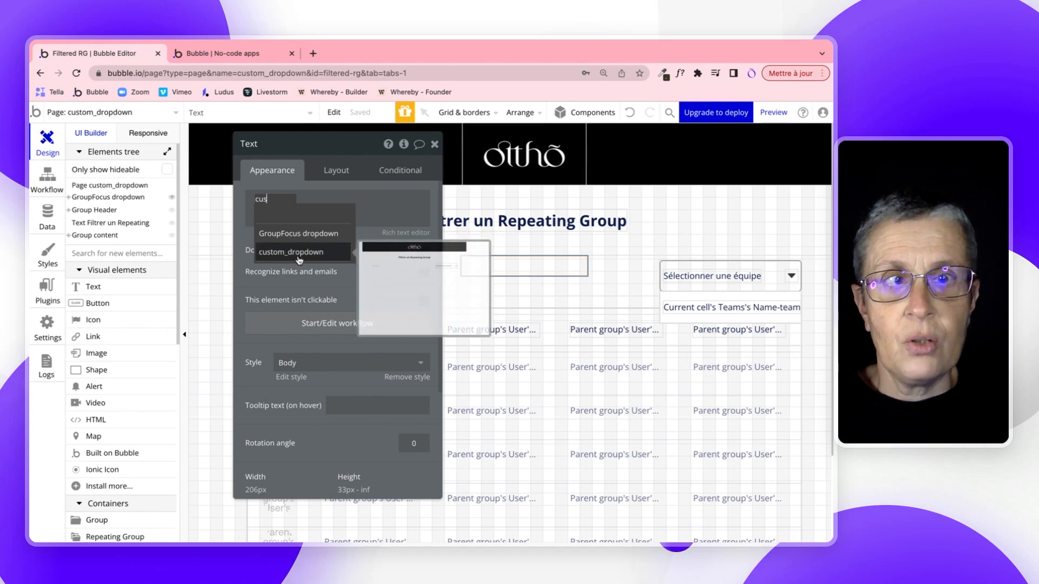
pyautogui.click(297, 254)
pyautogui.click(351, 255)
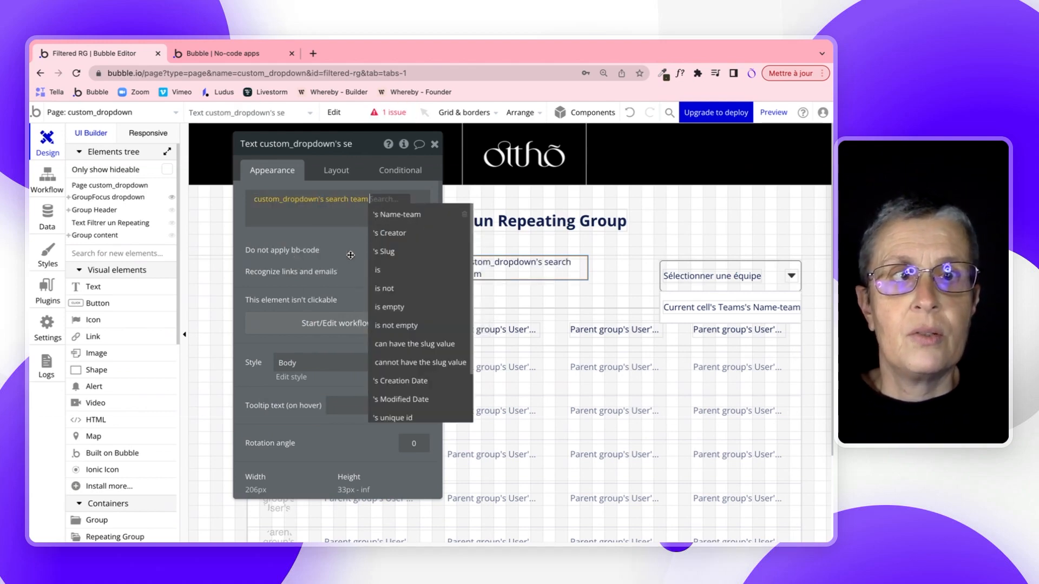
pyautogui.click(391, 214)
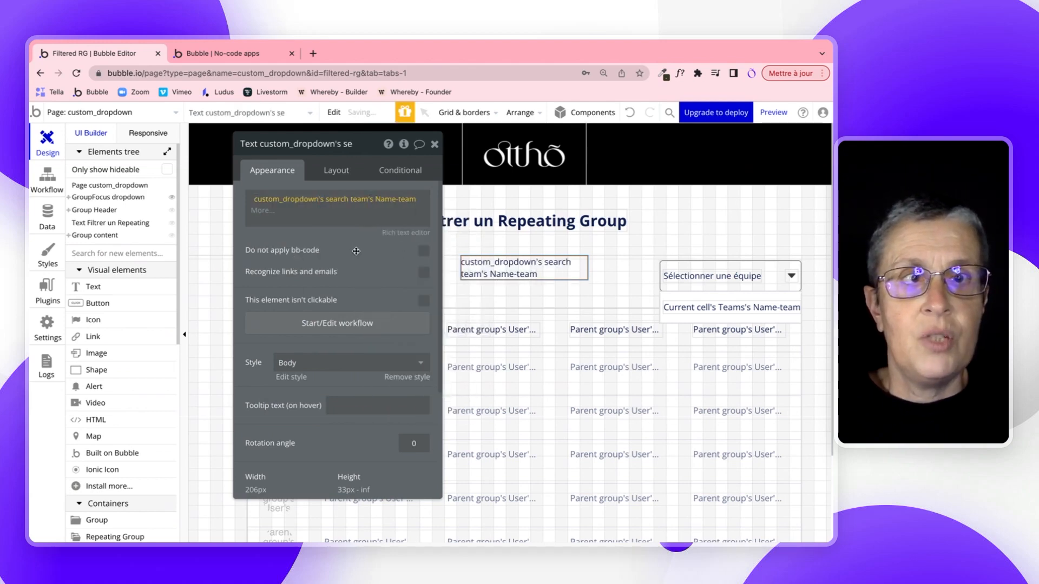
# Step: Switch to the app preview, refresh it, and select Communication, Marketing and Sales in turn in the dropdown to test the displayed team name
pyautogui.click(235, 53)
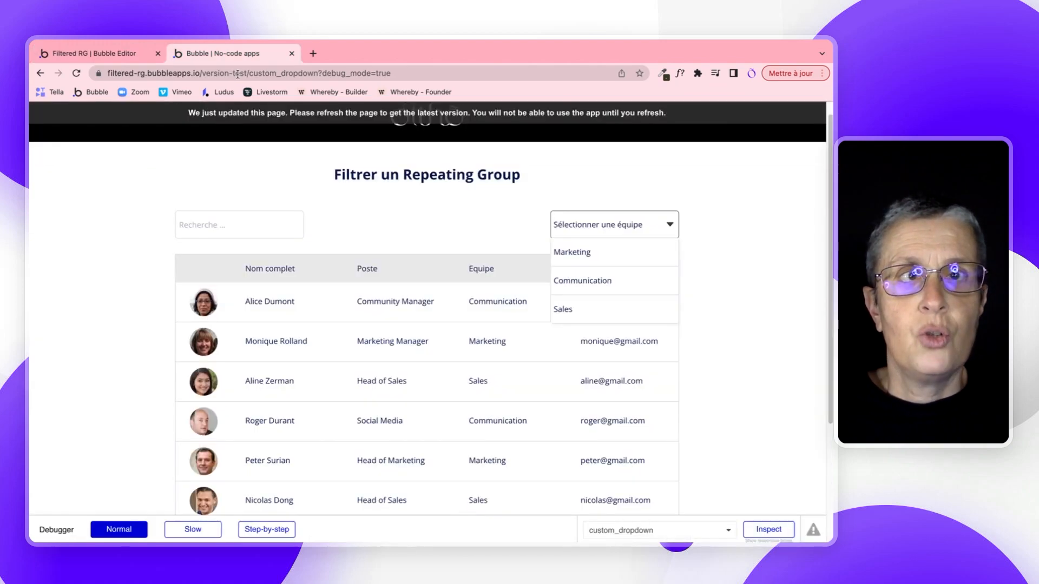
pyautogui.click(229, 118)
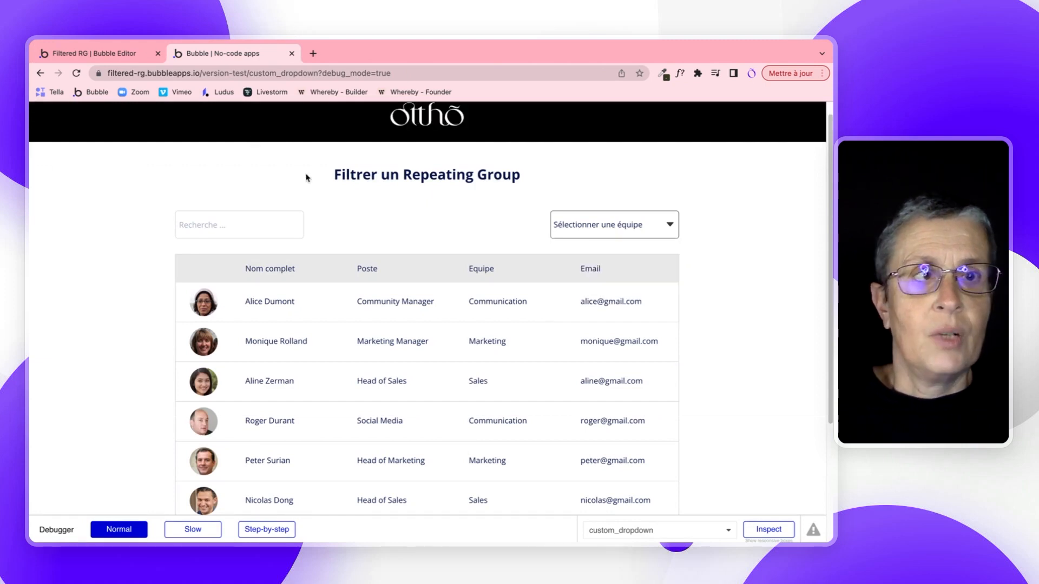
pyautogui.click(612, 227)
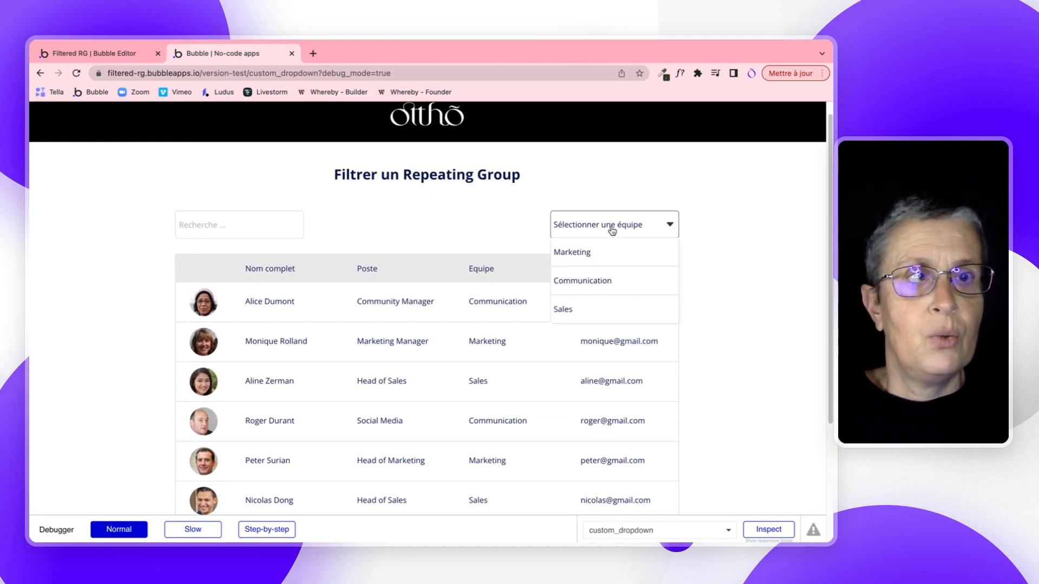
pyautogui.click(582, 283)
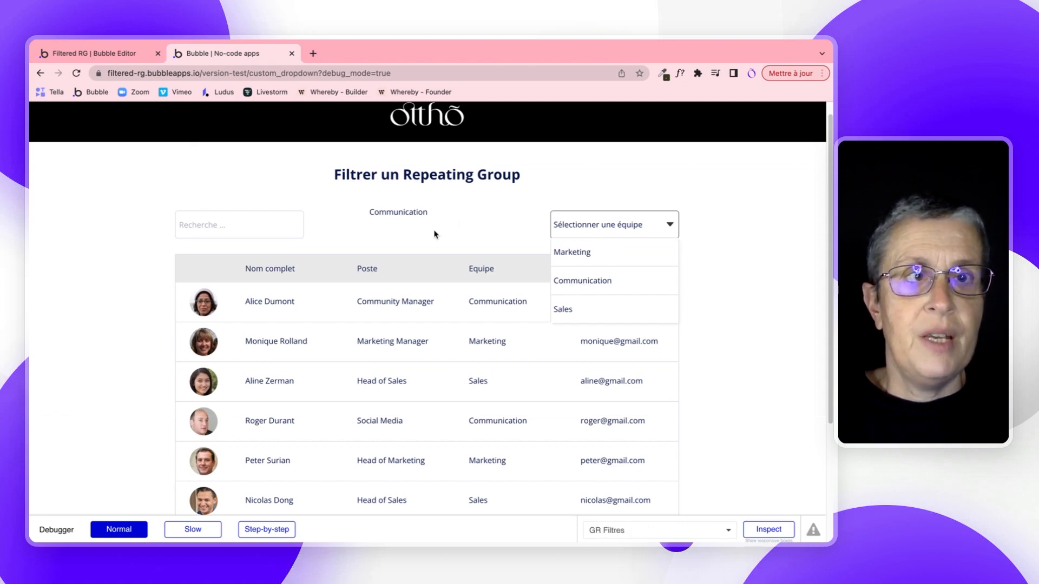
pyautogui.click(592, 255)
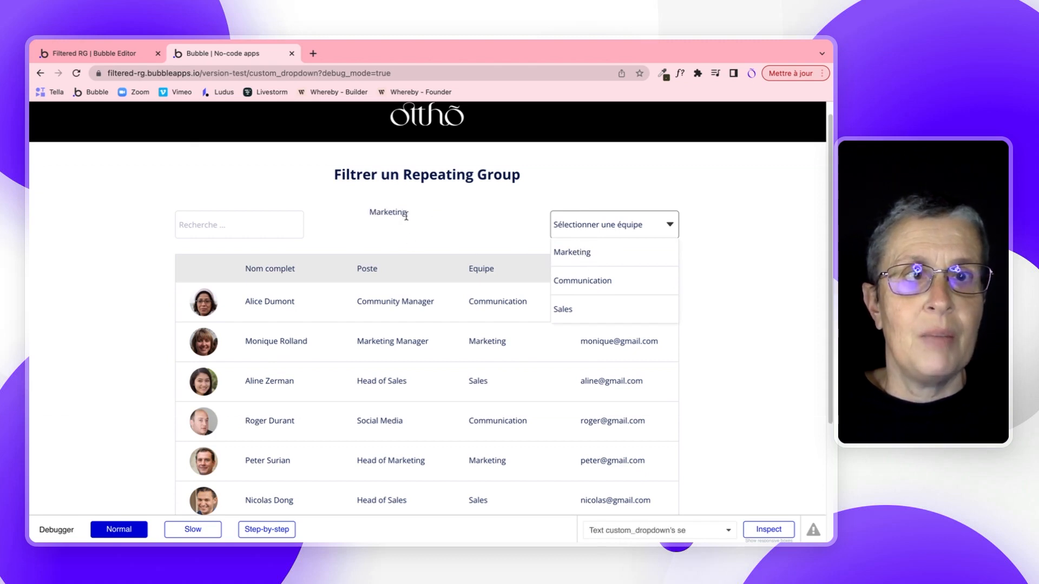
pyautogui.click(564, 311)
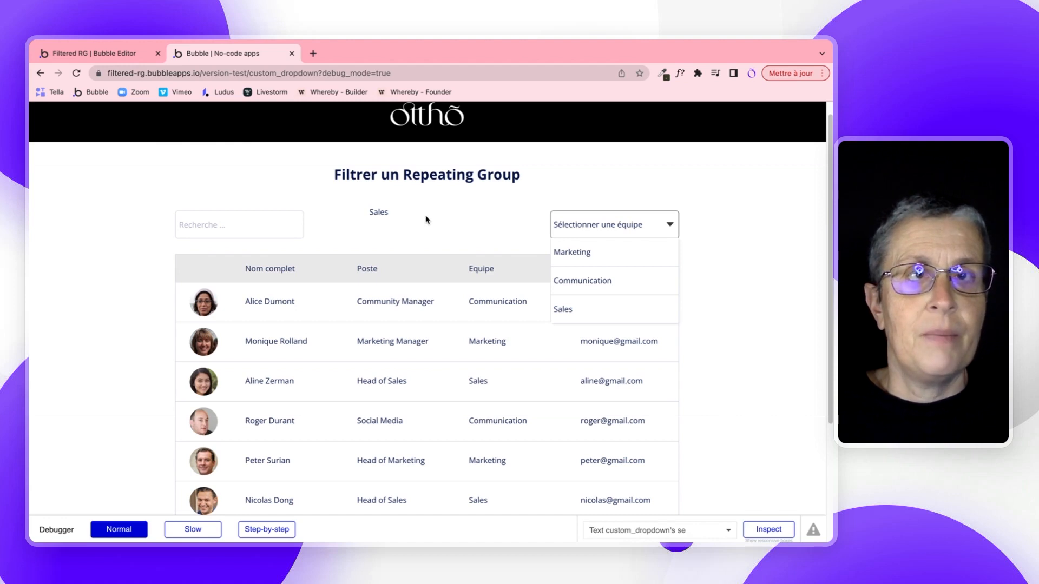
pyautogui.click(582, 254)
pyautogui.click(579, 284)
pyautogui.click(572, 311)
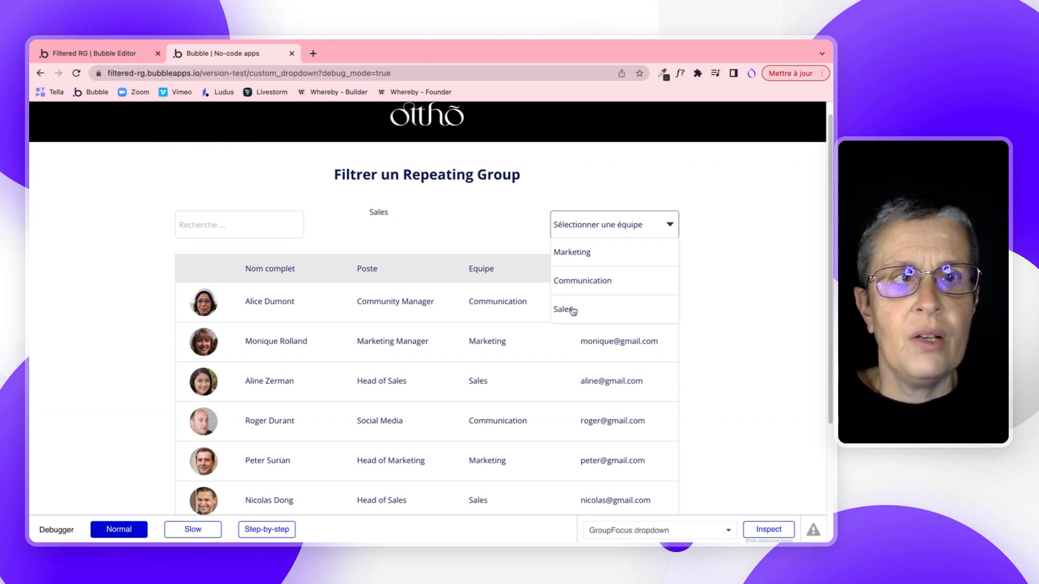
pyautogui.click(570, 252)
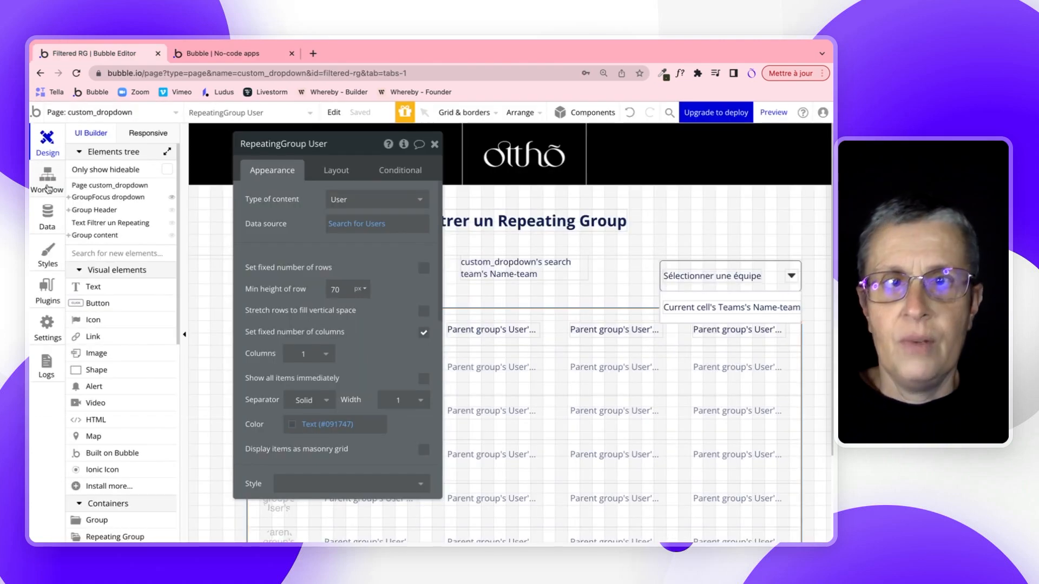
# Step: In the workflow for clicking Current cell's Teams, add a Hide action as step 2 targeting GroupFocus dropdown
pyautogui.click(47, 179)
pyautogui.moveTo(300, 157); pyautogui.dragTo(513, 144)
pyautogui.click(335, 276)
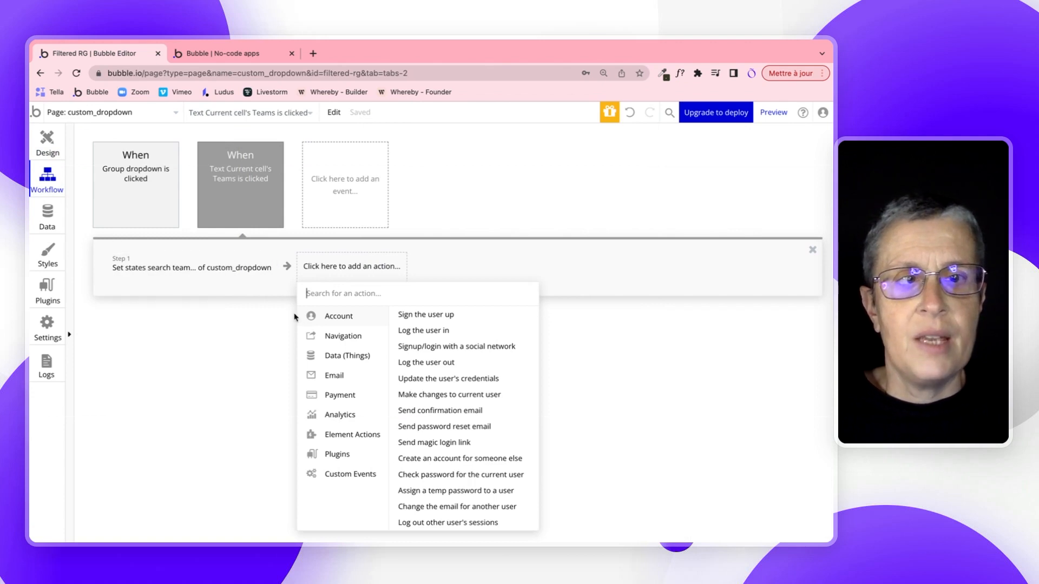
pyautogui.moveTo(323, 418)
pyautogui.moveTo(332, 437)
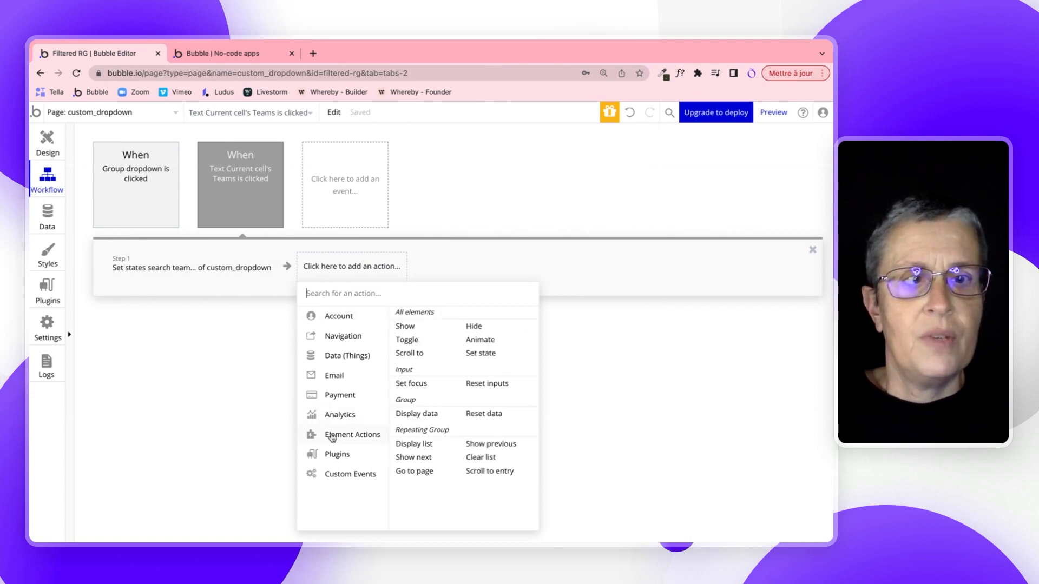
pyautogui.click(475, 327)
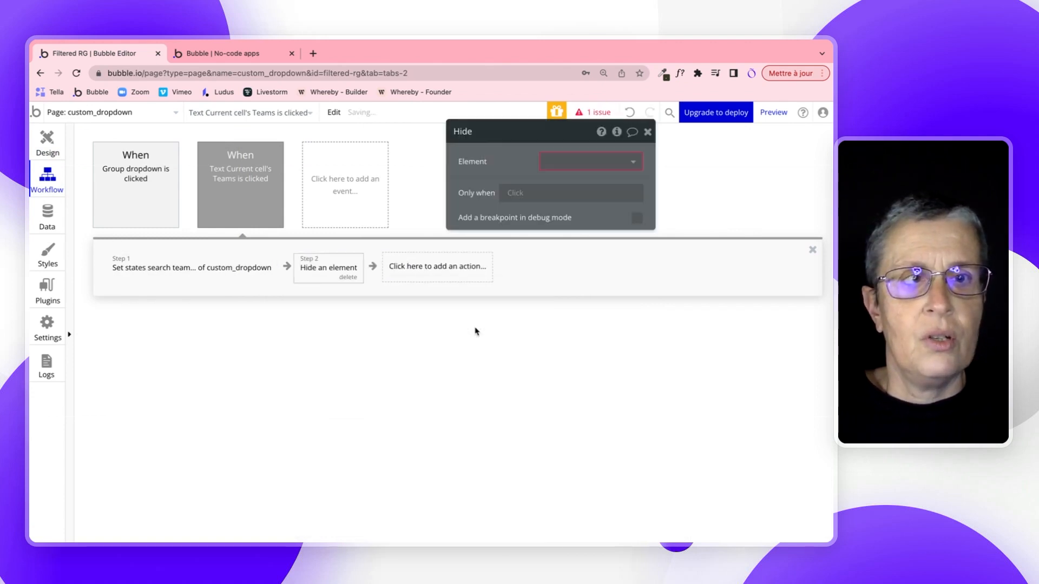
pyautogui.click(564, 162)
pyautogui.write('gr')
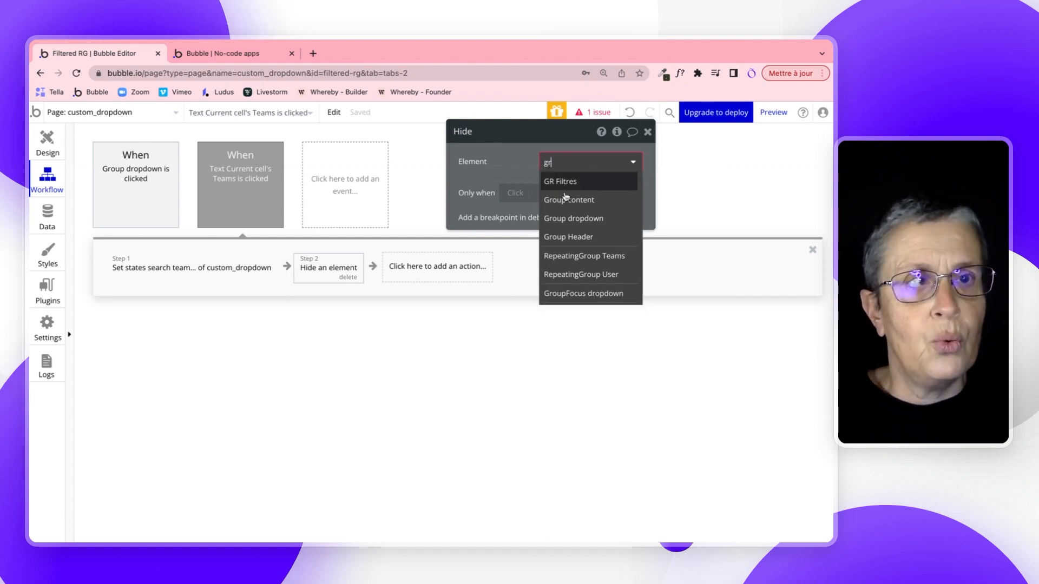
pyautogui.click(564, 294)
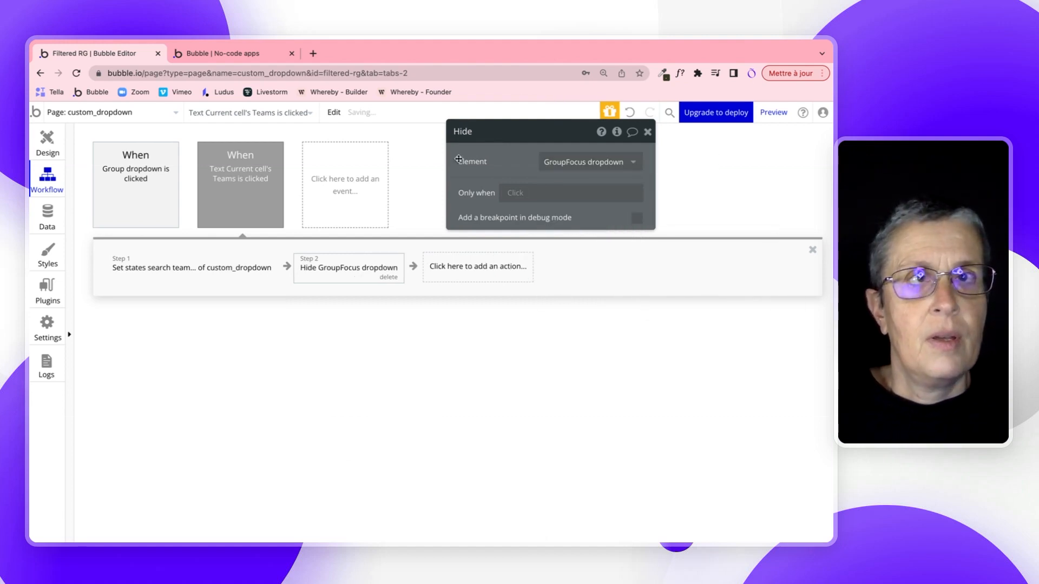
# Step: Switch to the app preview, refresh it, and select Marketing in the team dropdown to test that the list closes
pyautogui.click(249, 60)
pyautogui.click(311, 118)
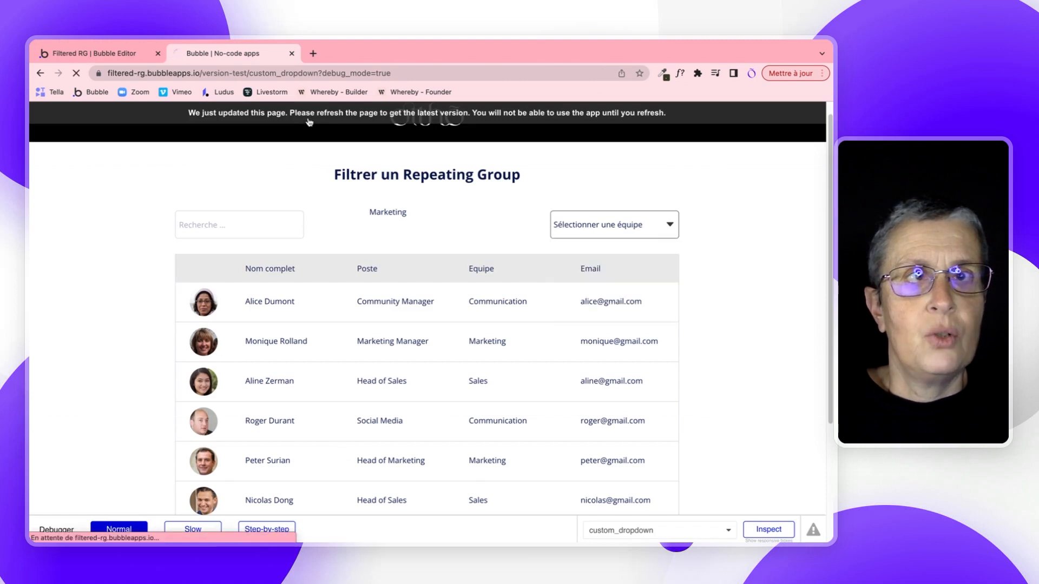
pyautogui.click(587, 233)
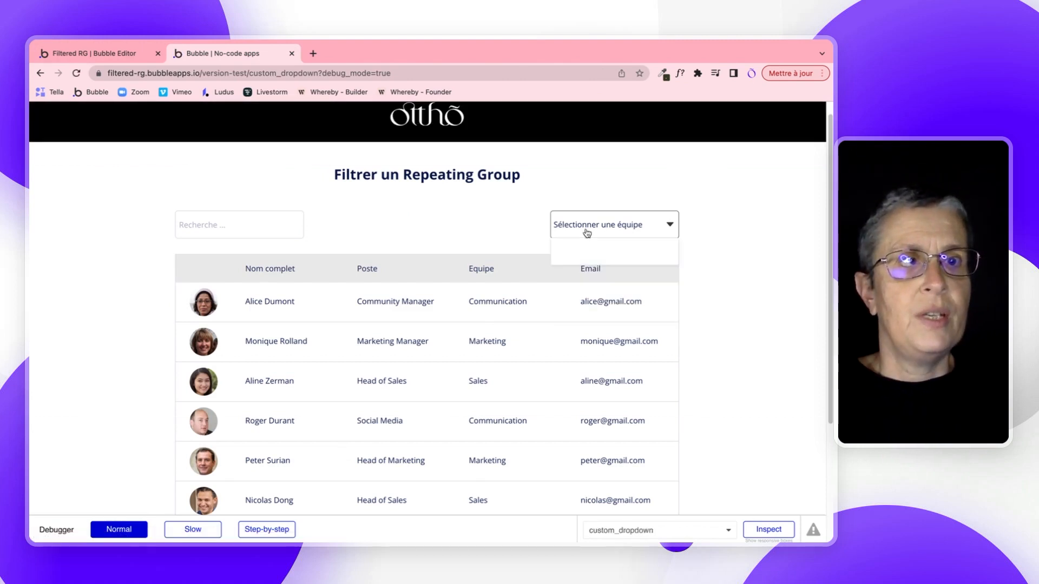
pyautogui.click(582, 254)
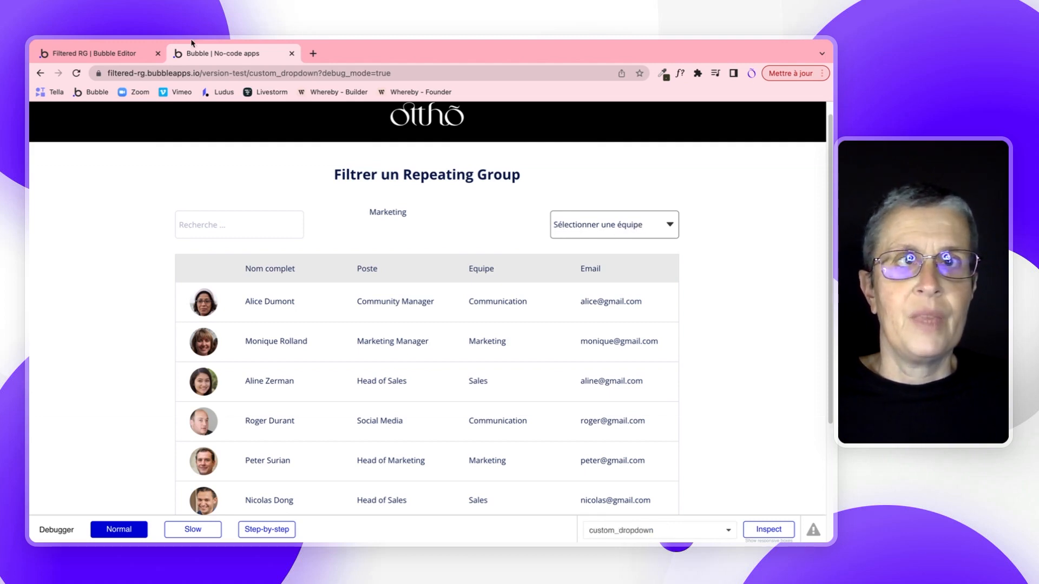
# Step: Back in the editor's page design, remove the Body style from the Sélectionner une équipe text and set its color to grey #959595
pyautogui.click(137, 54)
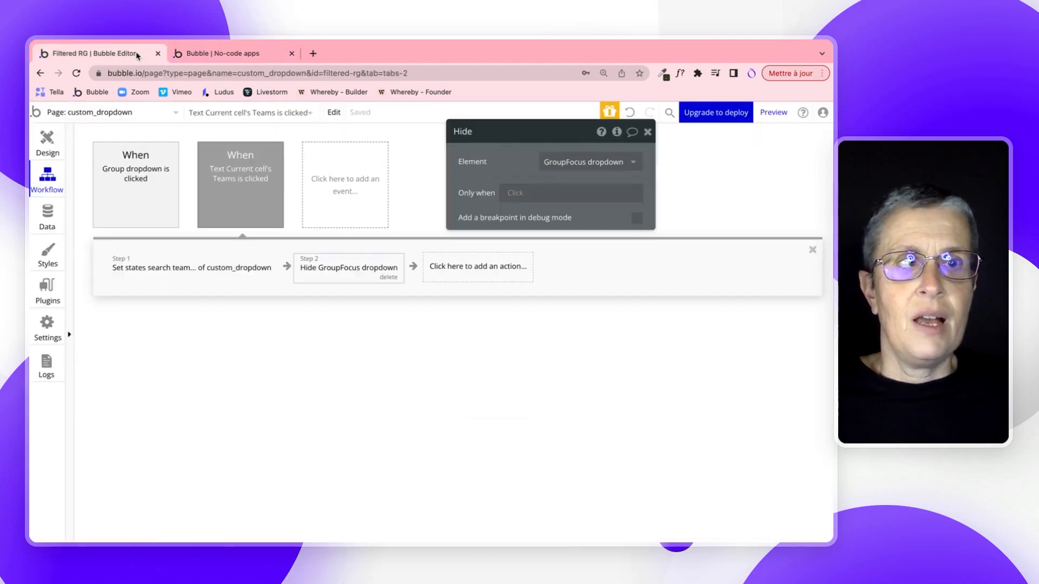
pyautogui.click(47, 141)
pyautogui.moveTo(615, 125); pyautogui.dragTo(455, 142)
pyautogui.click(707, 275)
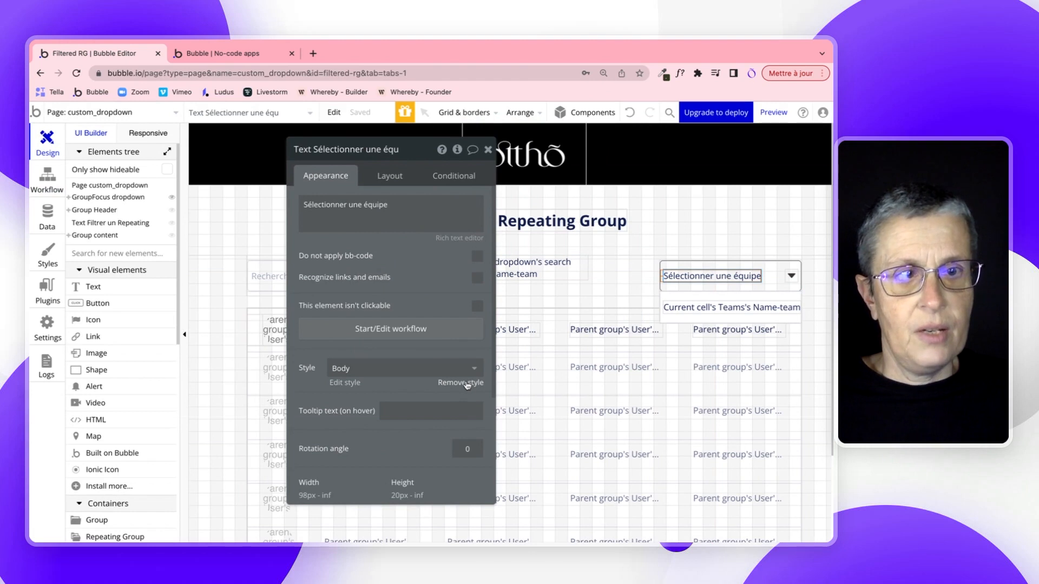
pyautogui.click(465, 384)
pyautogui.moveTo(415, 154); pyautogui.dragTo(417, 125)
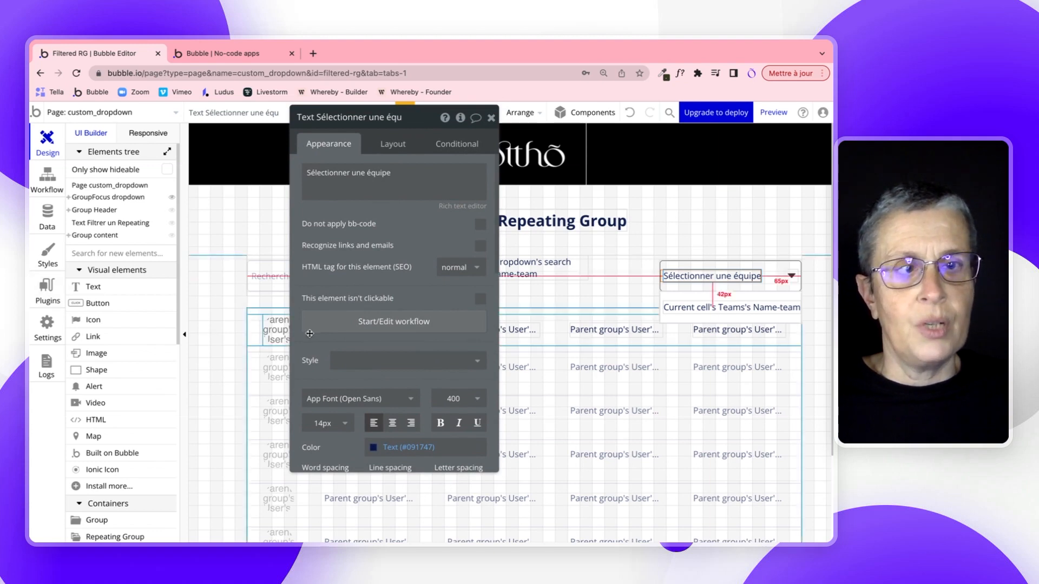
pyautogui.scroll(-2, 379, 412)
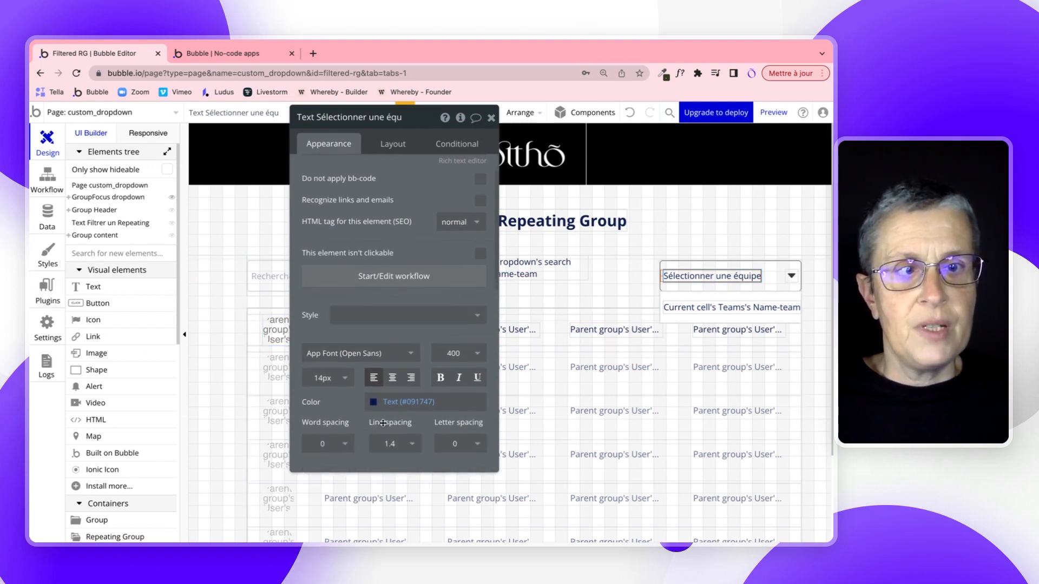
pyautogui.click(374, 402)
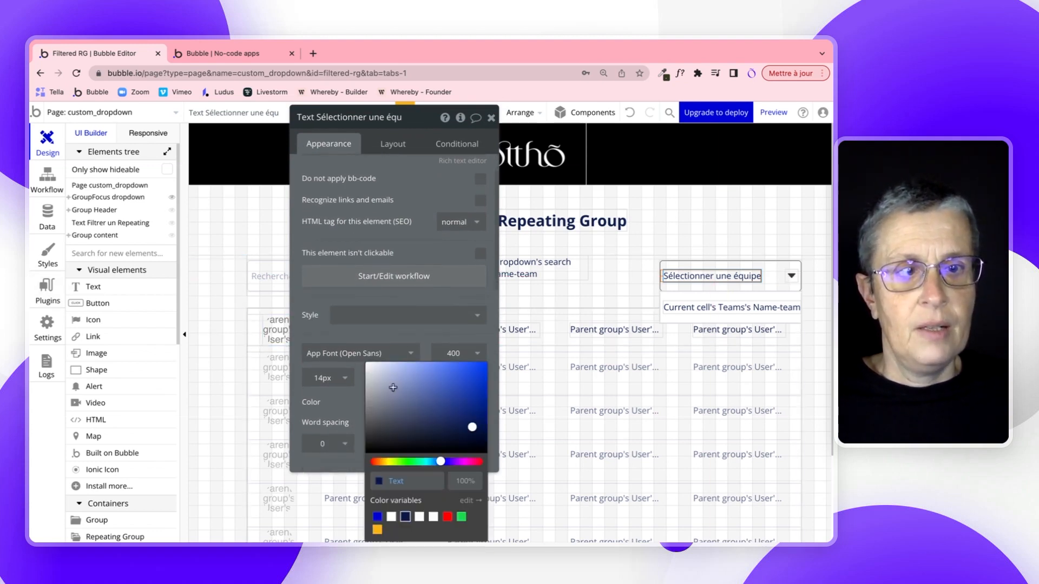
pyautogui.moveTo(393, 388)
pyautogui.mouseDown()
pyautogui.moveTo(371, 414)
pyautogui.moveTo(365, 400)
pyautogui.mouseUp()
pyautogui.click(539, 295)
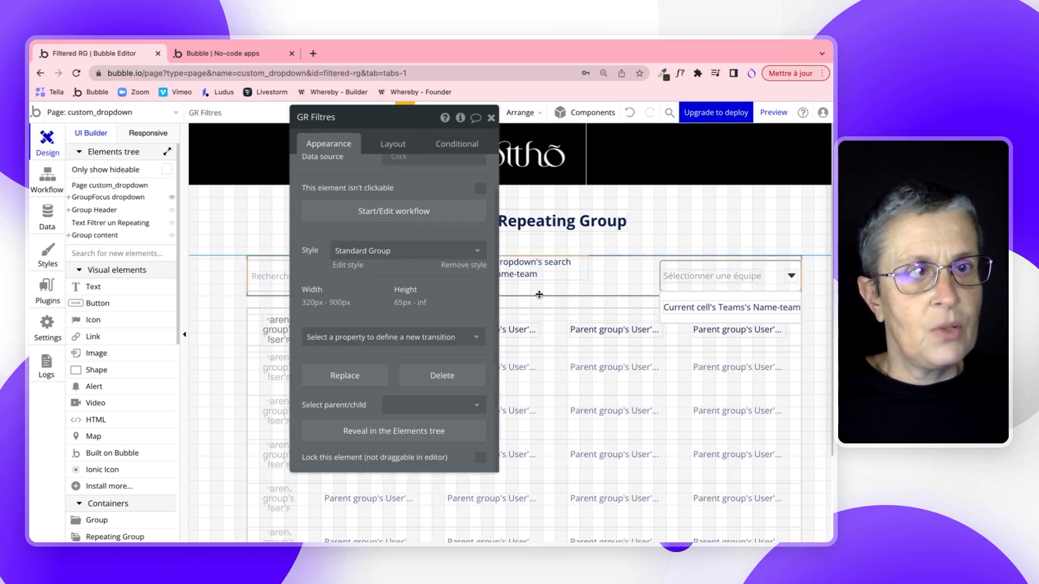
# Step: Switch to the app preview, refresh it, and compare the team dropdown's placeholder color with the Recherche input
pyautogui.click(256, 54)
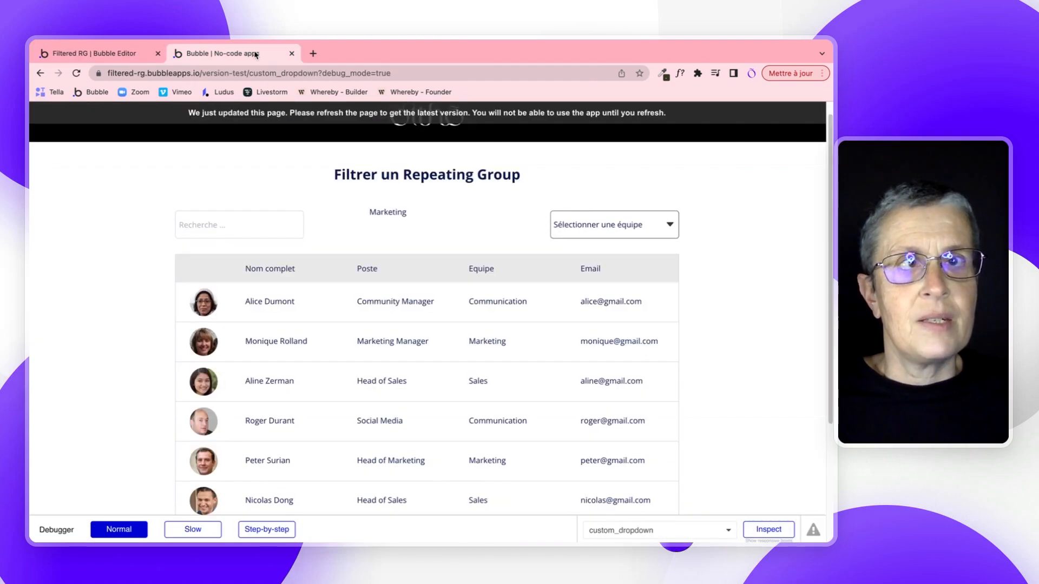
pyautogui.click(239, 113)
pyautogui.click(189, 226)
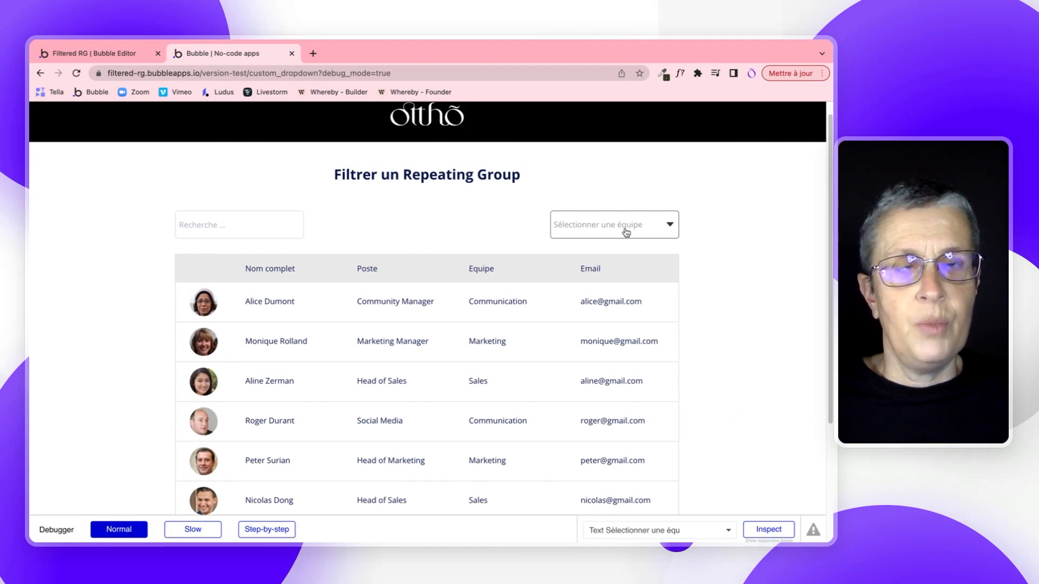
# Step: Return to the editor and open the conditional settings of the Sélectionner une équipe text
pyautogui.click(107, 54)
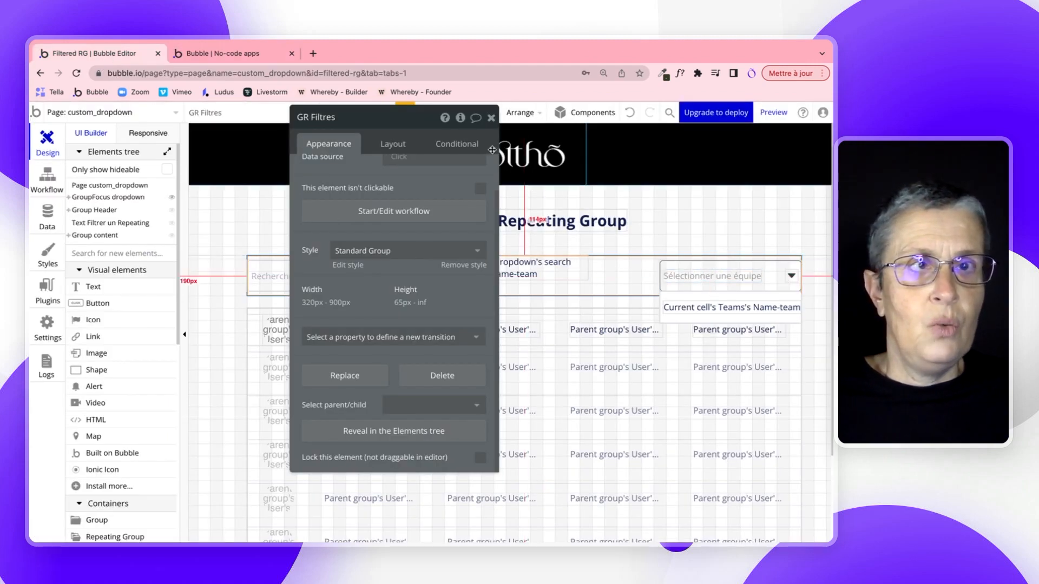
pyautogui.click(680, 275)
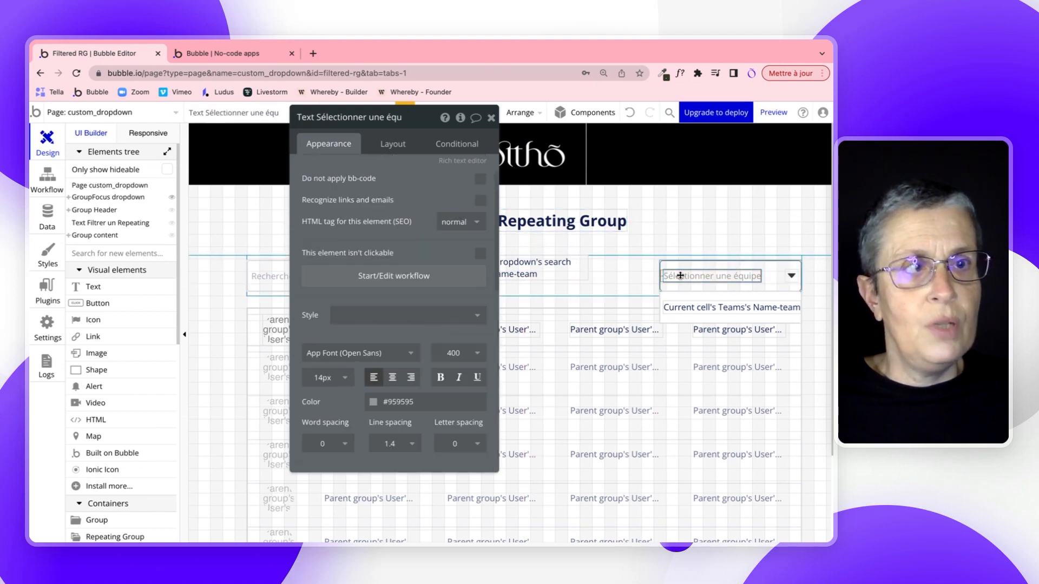
pyautogui.click(478, 145)
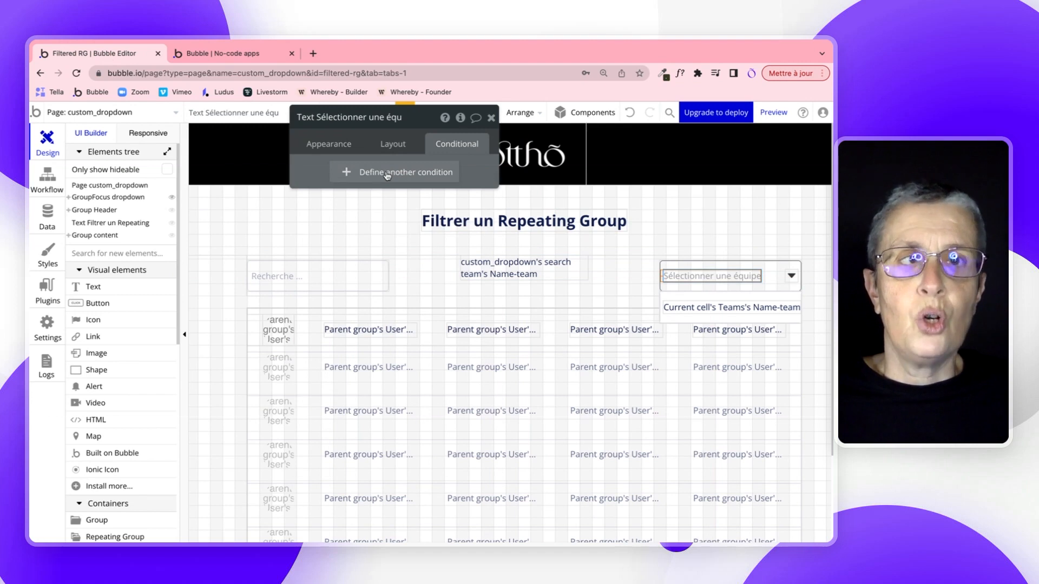
# Step: Switch to the app preview and select Marketing in the dropdown to check what its placeholder text displays
pyautogui.click(222, 53)
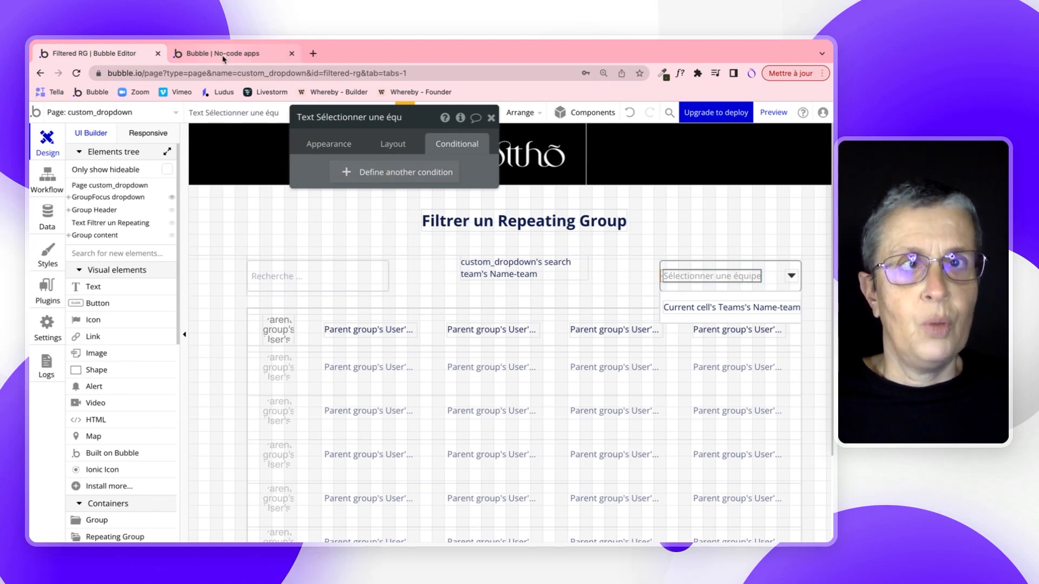
pyautogui.click(574, 229)
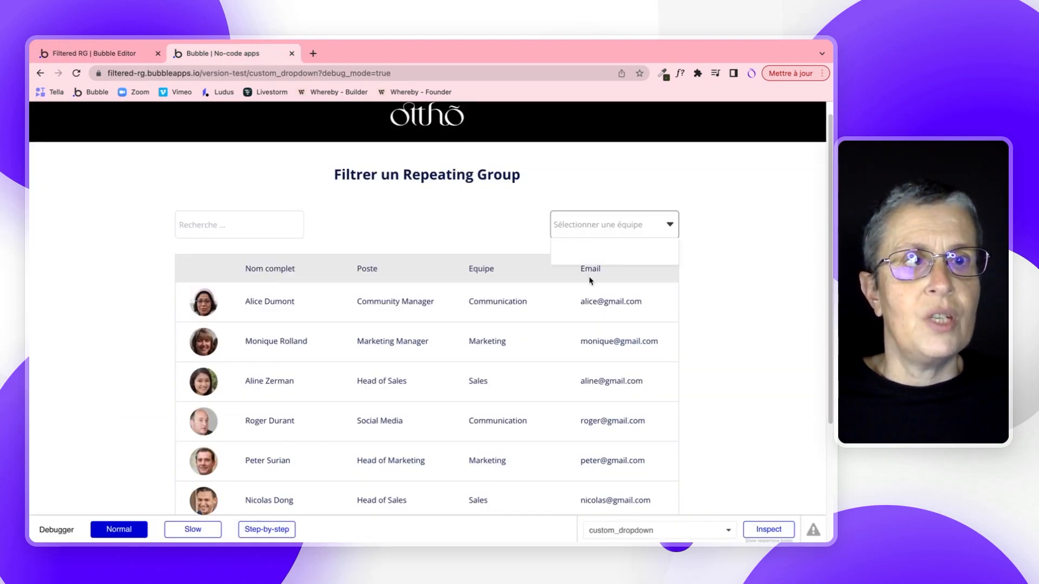
pyautogui.click(575, 257)
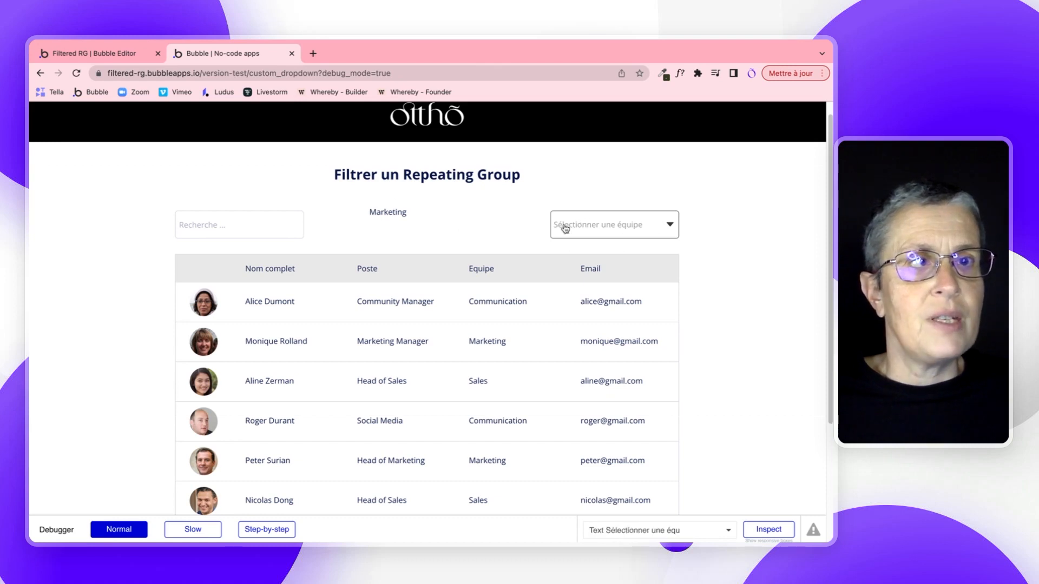
# Step: Return to the editor and define a condition on the Sélectionner une équipe text: when custom_dropdown's search team is not empty
pyautogui.click(80, 53)
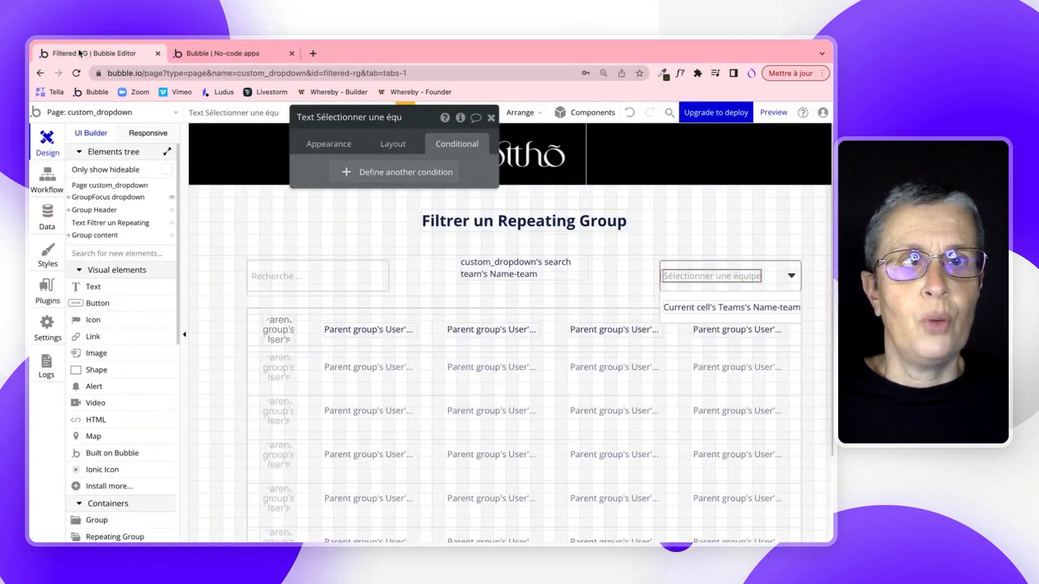
pyautogui.click(382, 174)
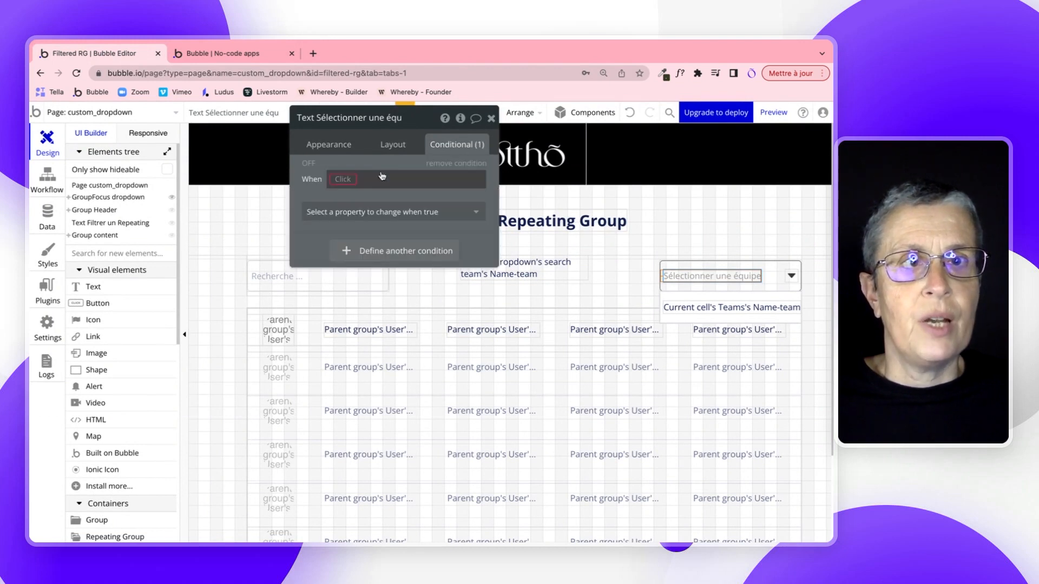
pyautogui.click(336, 180)
pyautogui.write('cu')
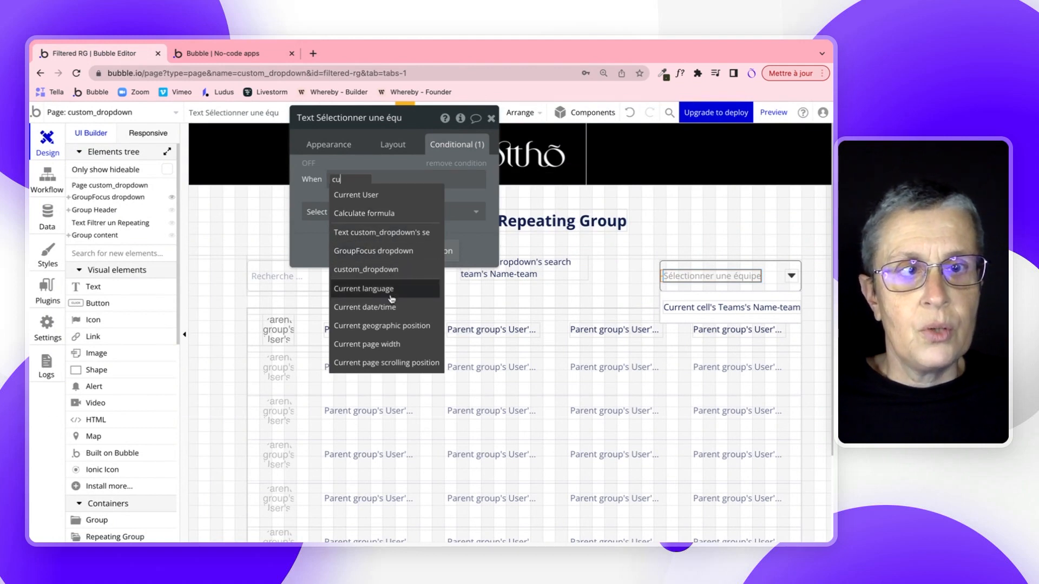
pyautogui.click(352, 269)
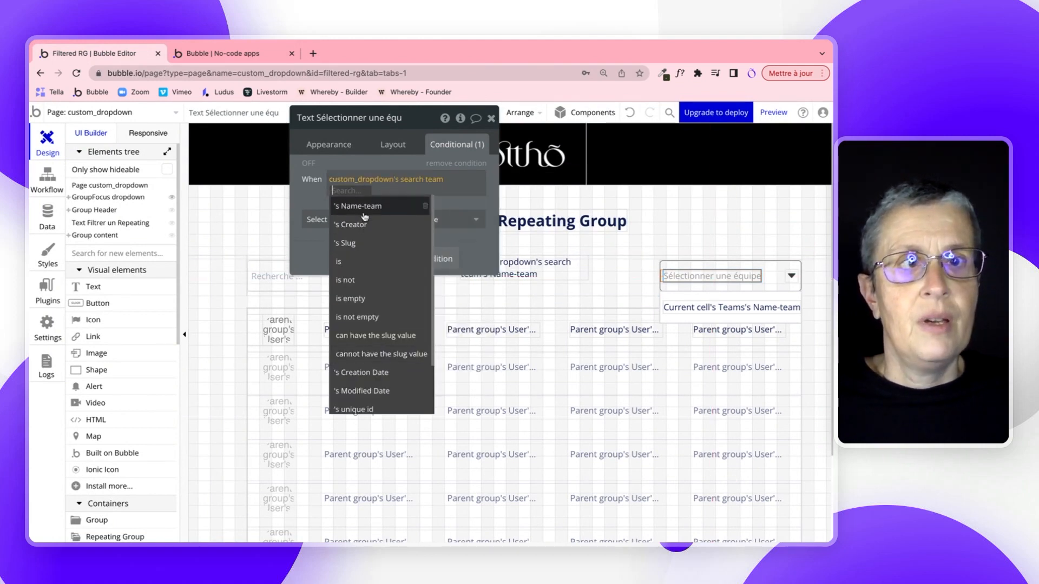
pyautogui.click(361, 318)
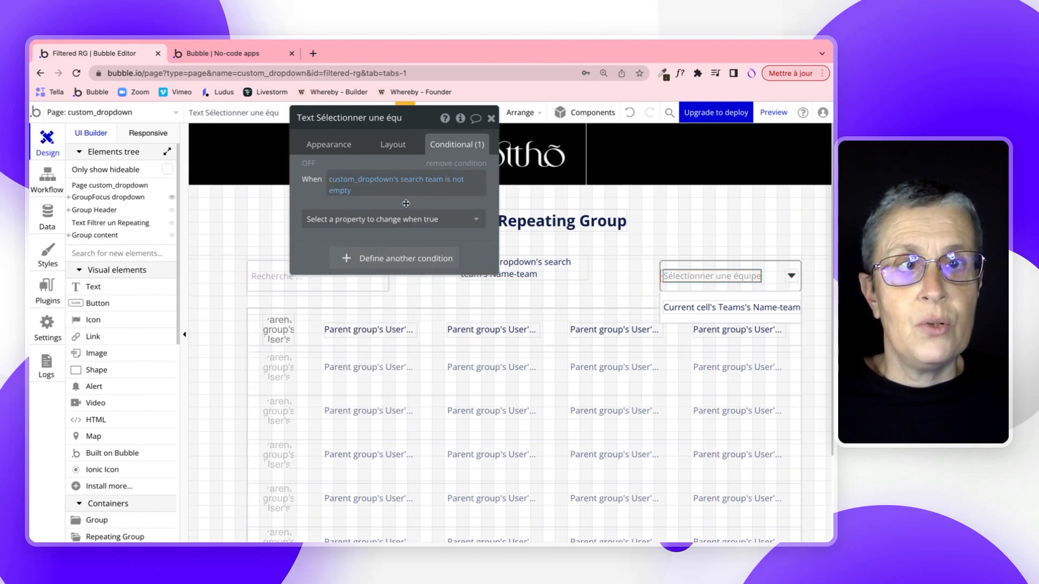
# Step: Make the condition change the Text property to the dynamic data custom_dropdown's search team's Name-team
pyautogui.click(395, 220)
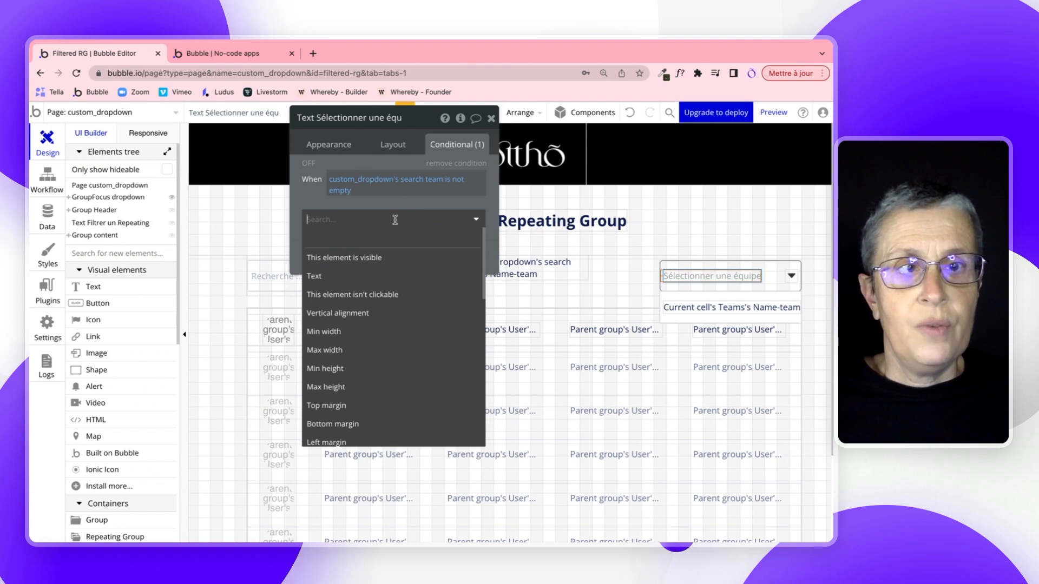
pyautogui.click(336, 276)
pyautogui.tripleClick(405, 230)
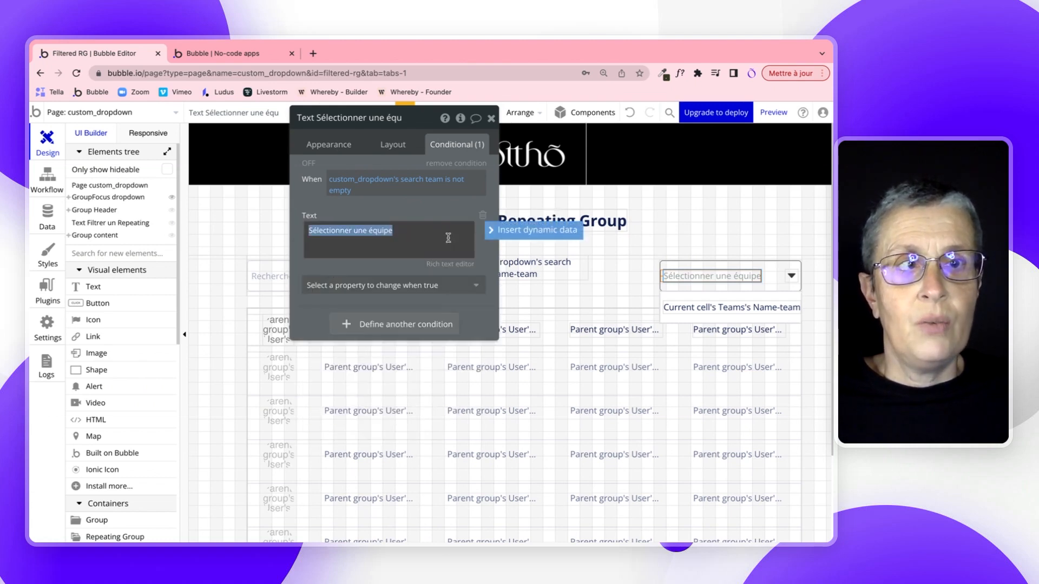
pyautogui.click(536, 230)
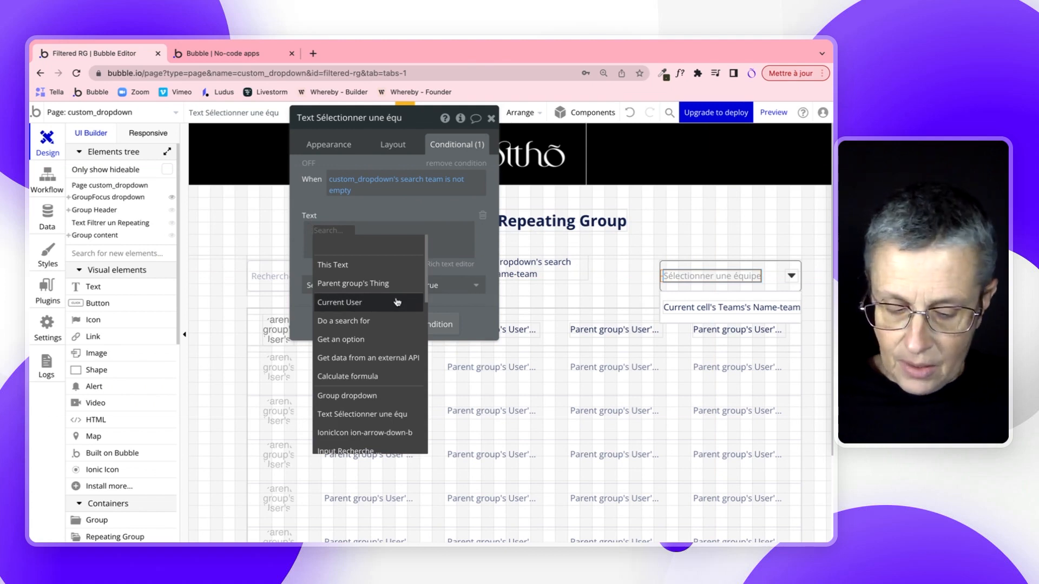
pyautogui.write('cu')
pyautogui.click(355, 341)
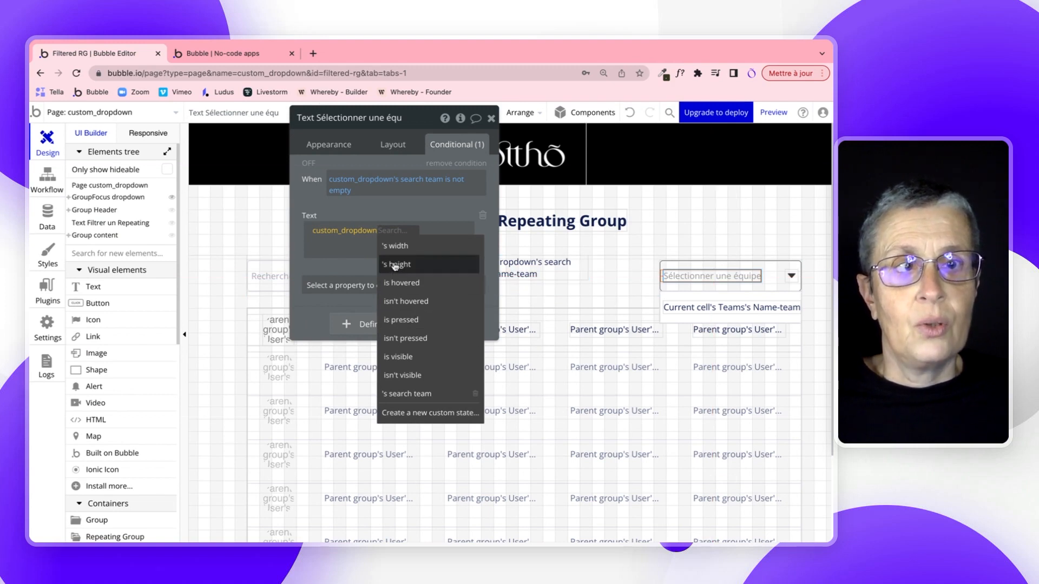
pyautogui.click(403, 394)
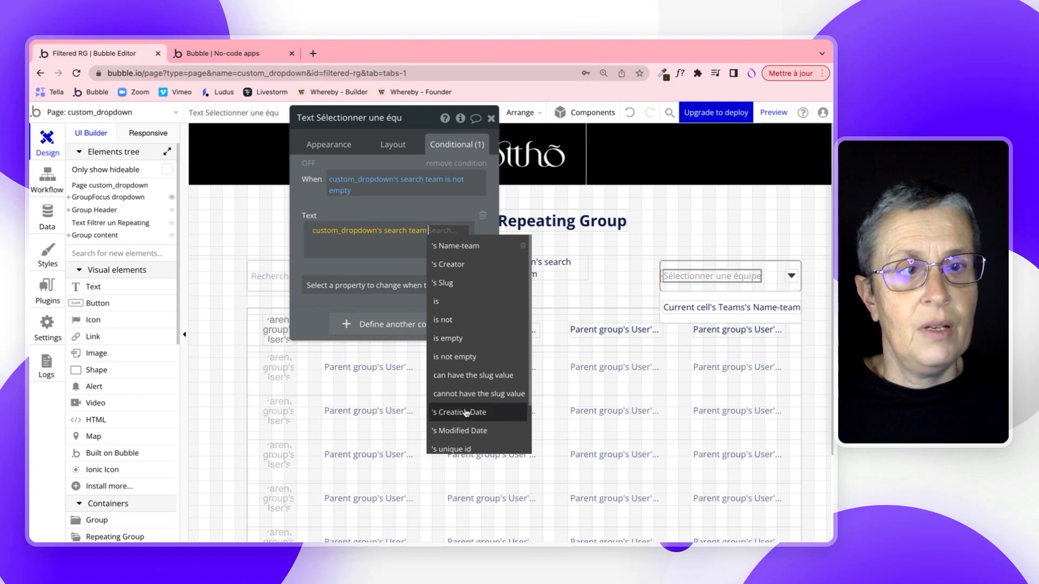
pyautogui.click(454, 248)
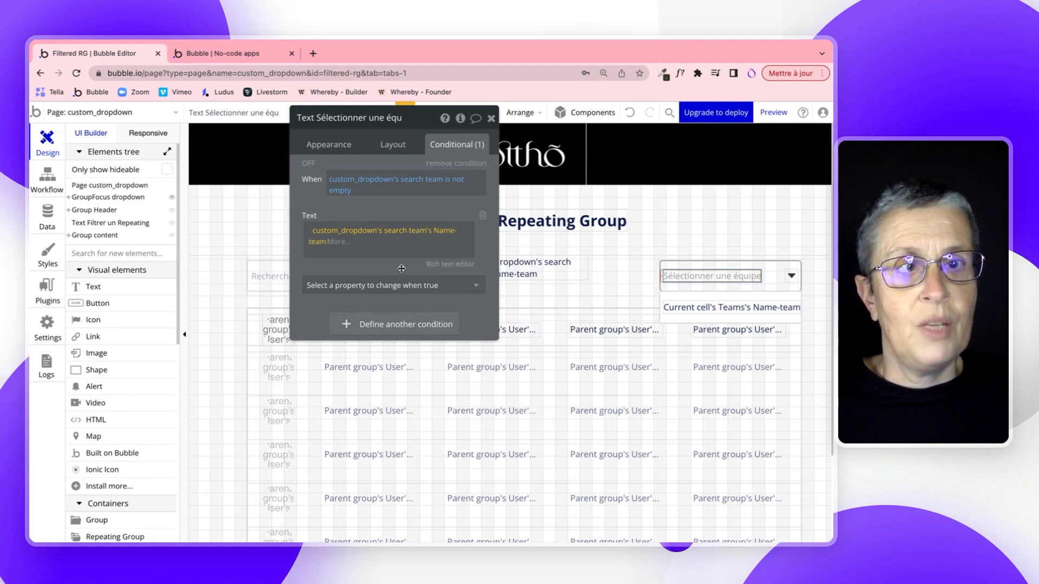
# Step: Switch to the app preview, refresh it and select Marketing to check the name displayed in the team dropdown
pyautogui.click(257, 60)
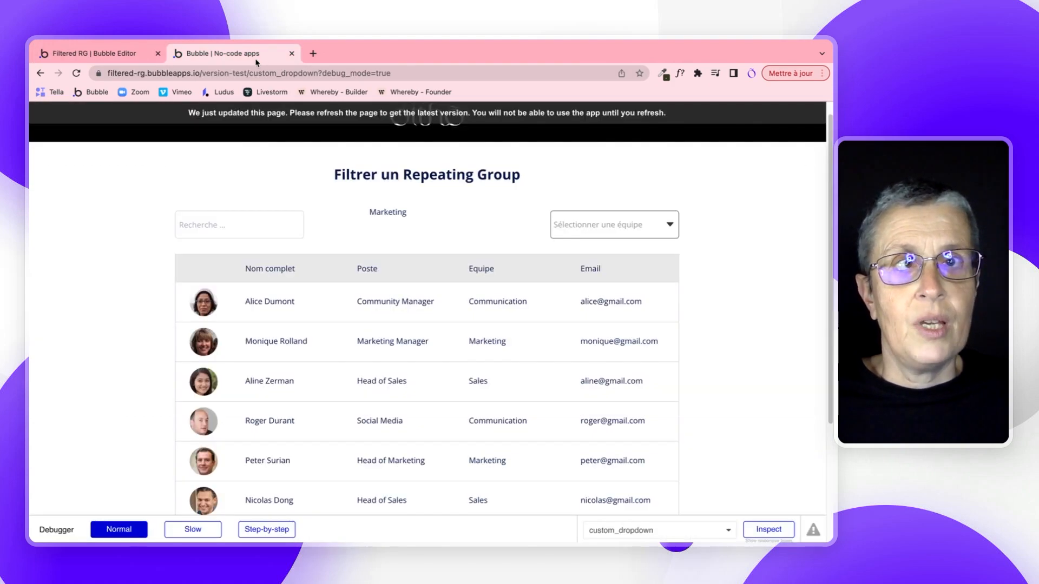
pyautogui.click(239, 111)
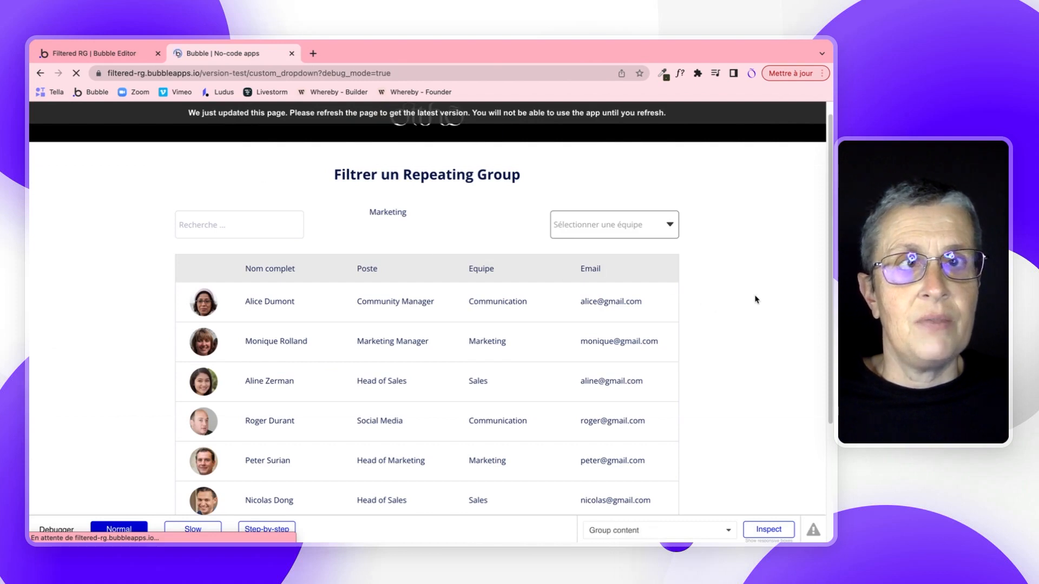
pyautogui.click(606, 225)
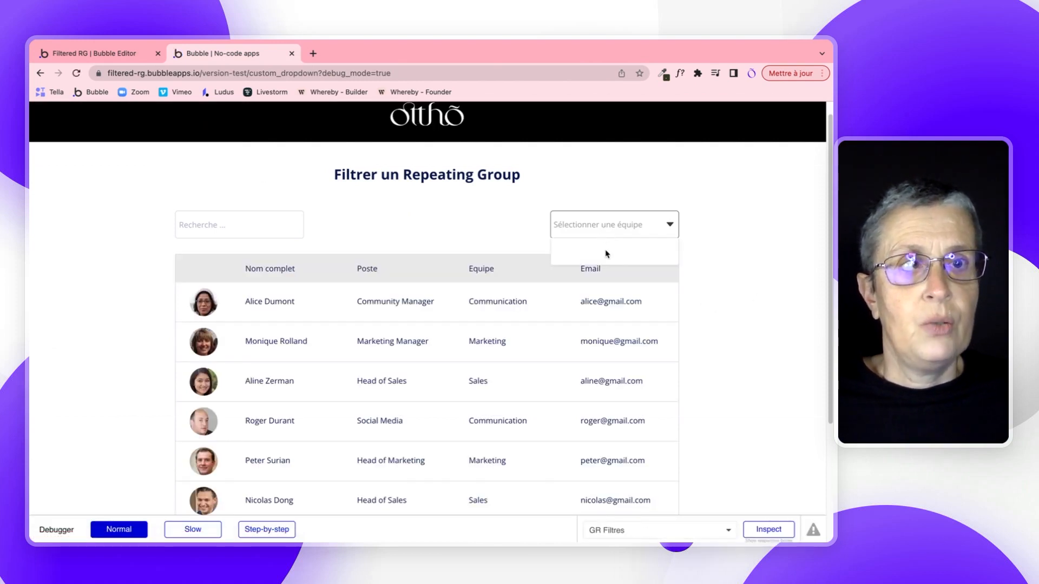
pyautogui.click(575, 255)
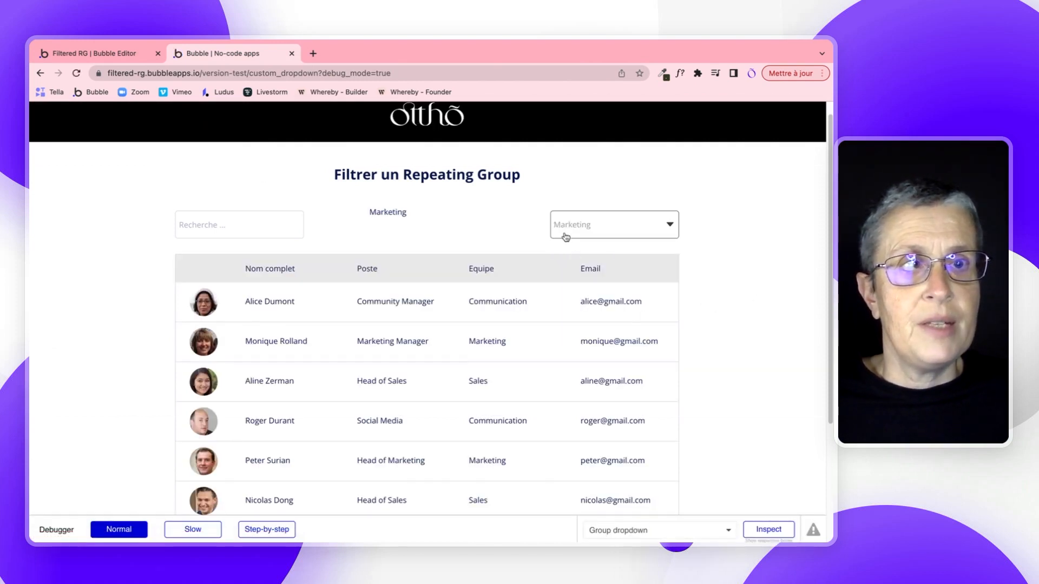
# Step: Return to the editor and make the Sélectionner une équipe text's condition also change the font color to #000000
pyautogui.click(134, 54)
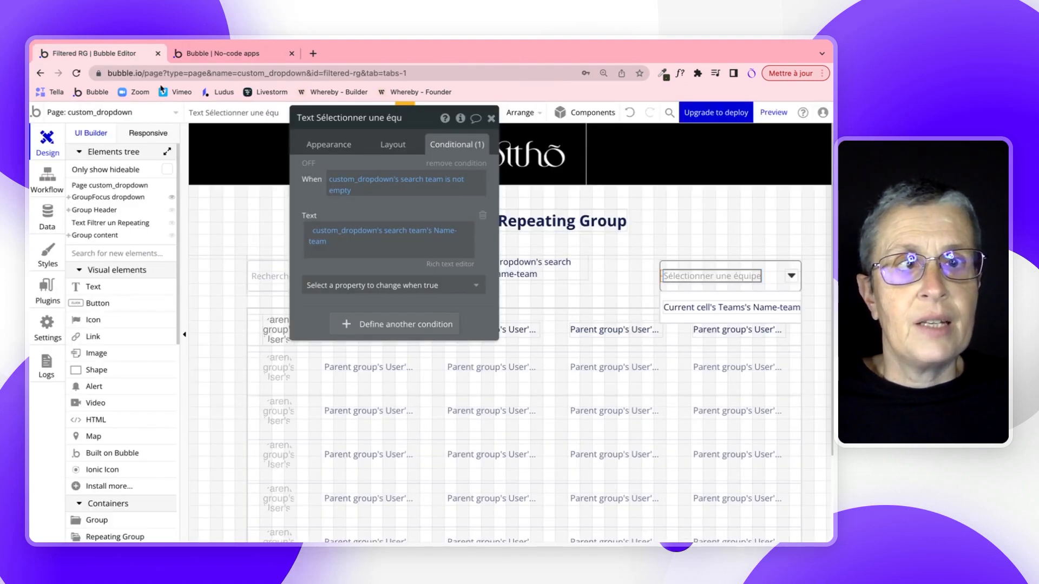
pyautogui.click(336, 286)
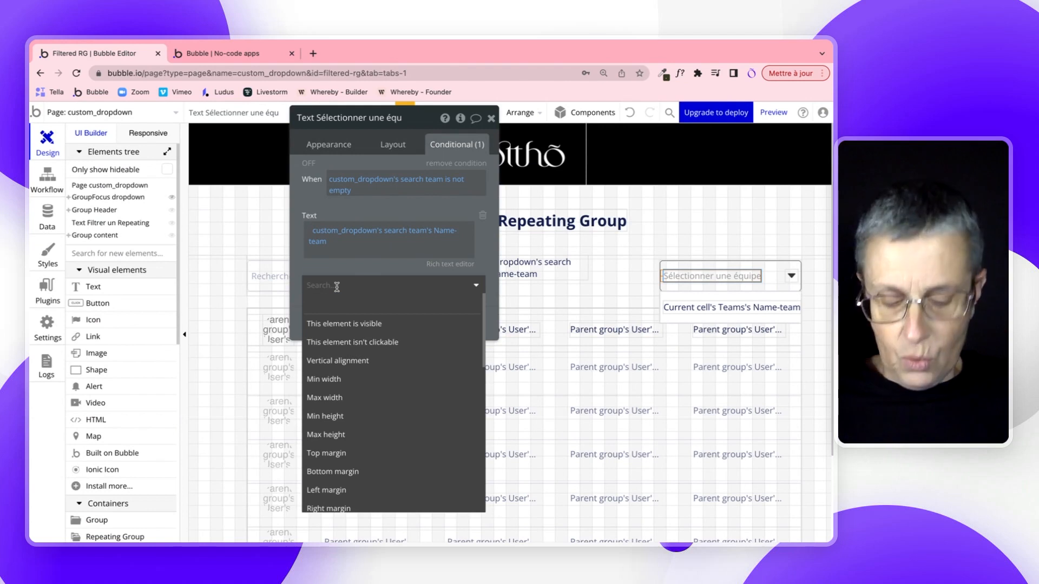
pyautogui.write('col')
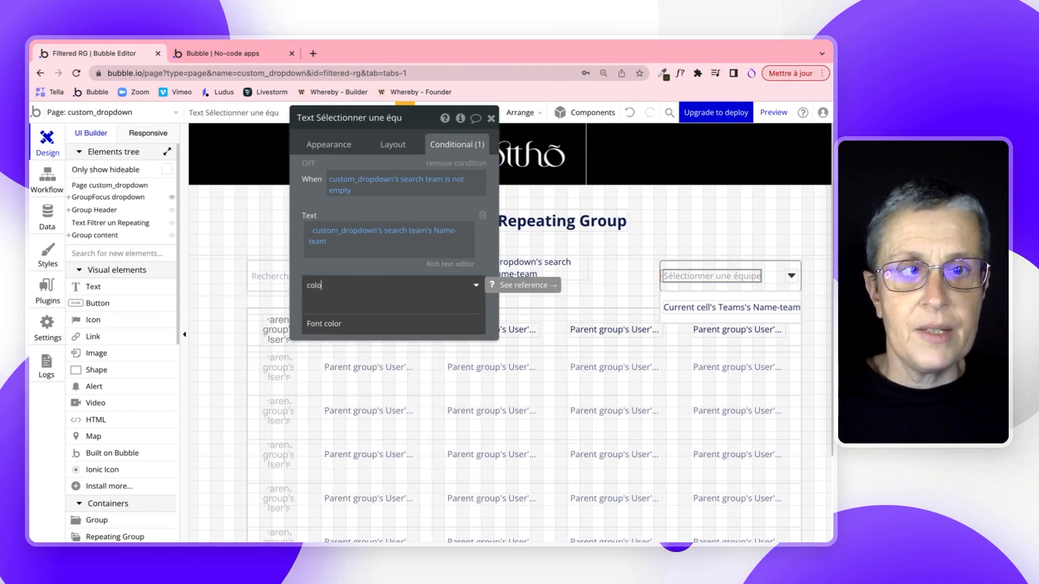
pyautogui.write('o')
pyautogui.click(325, 324)
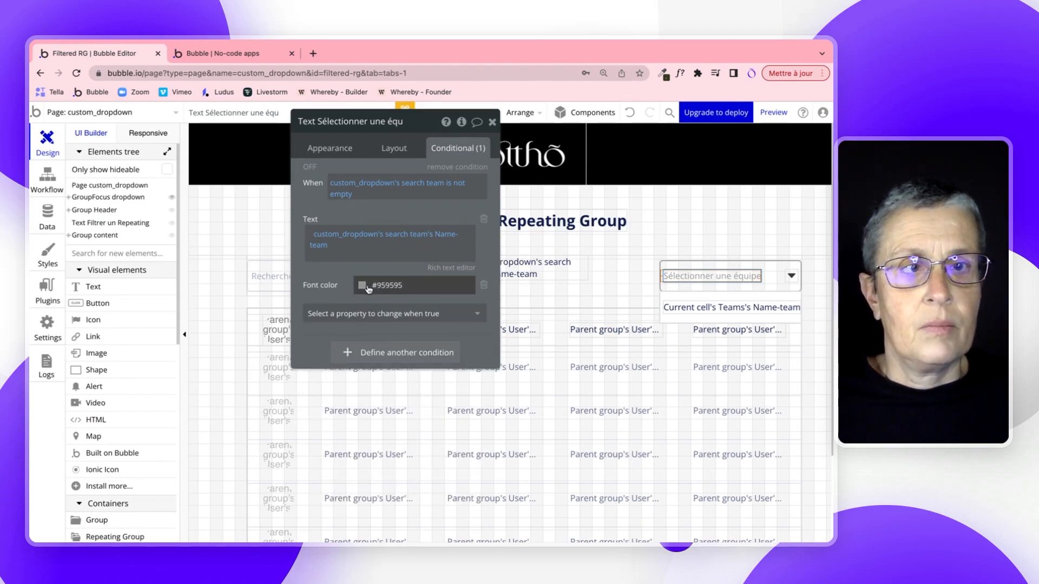
pyautogui.click(364, 287)
pyautogui.moveTo(356, 336); pyautogui.dragTo(349, 402)
# Step: Refresh the app preview and select Marketing, Communication and Sales in turn to check the dropdown's displayed name and font color
pyautogui.click(238, 53)
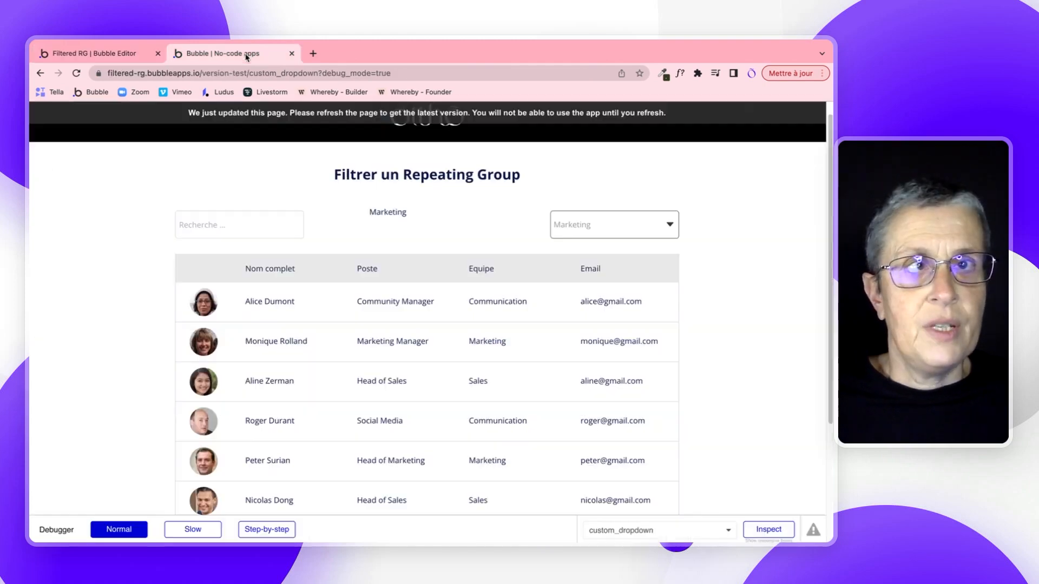
pyautogui.click(240, 118)
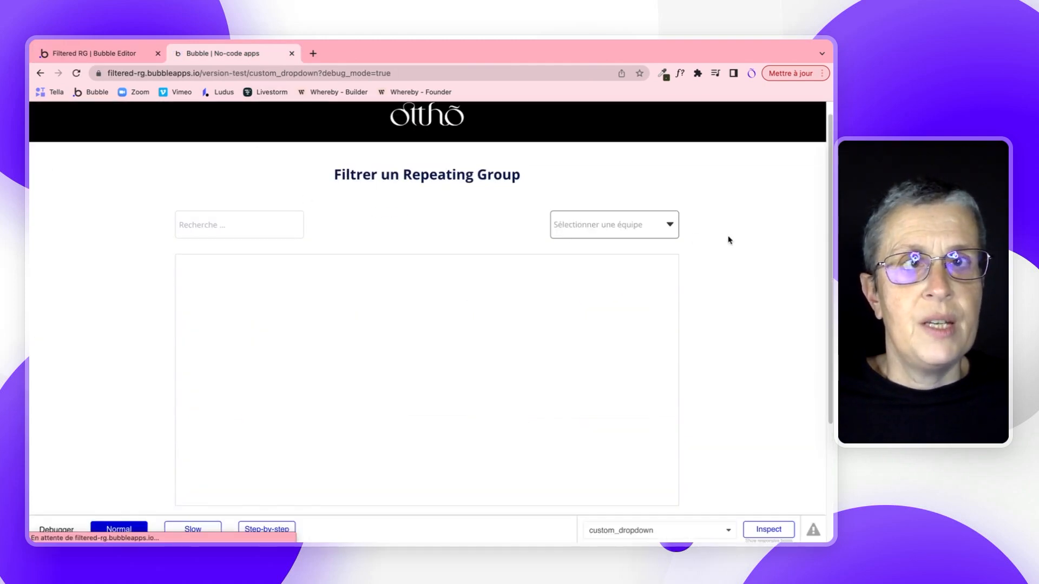
pyautogui.click(604, 232)
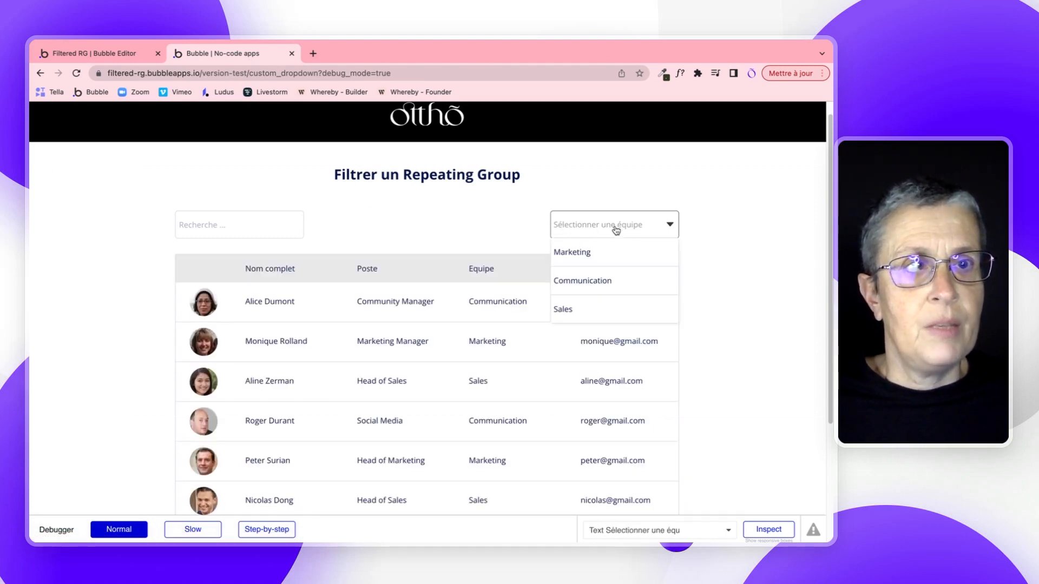
pyautogui.click(583, 253)
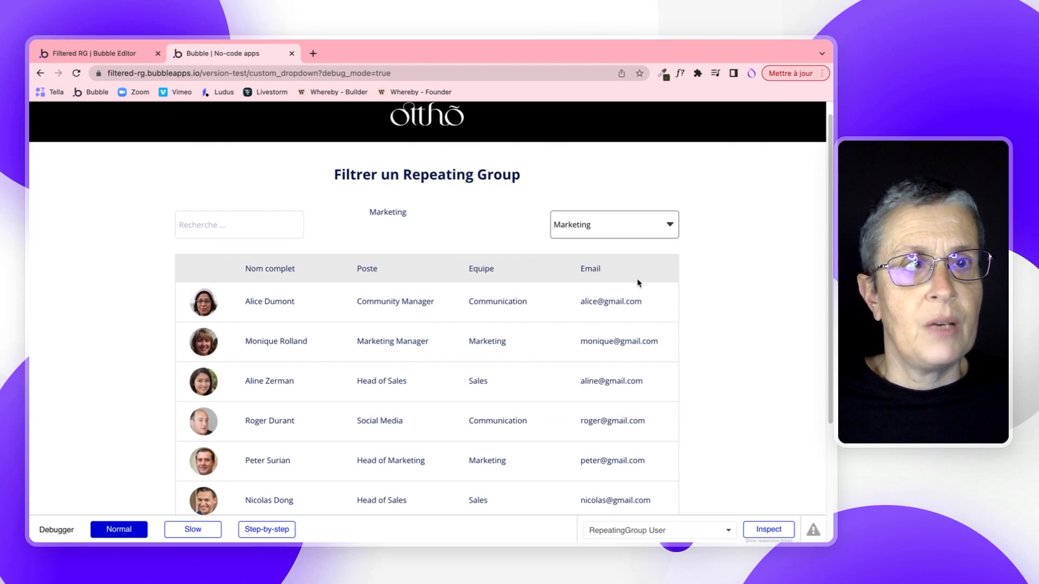
pyautogui.click(618, 231)
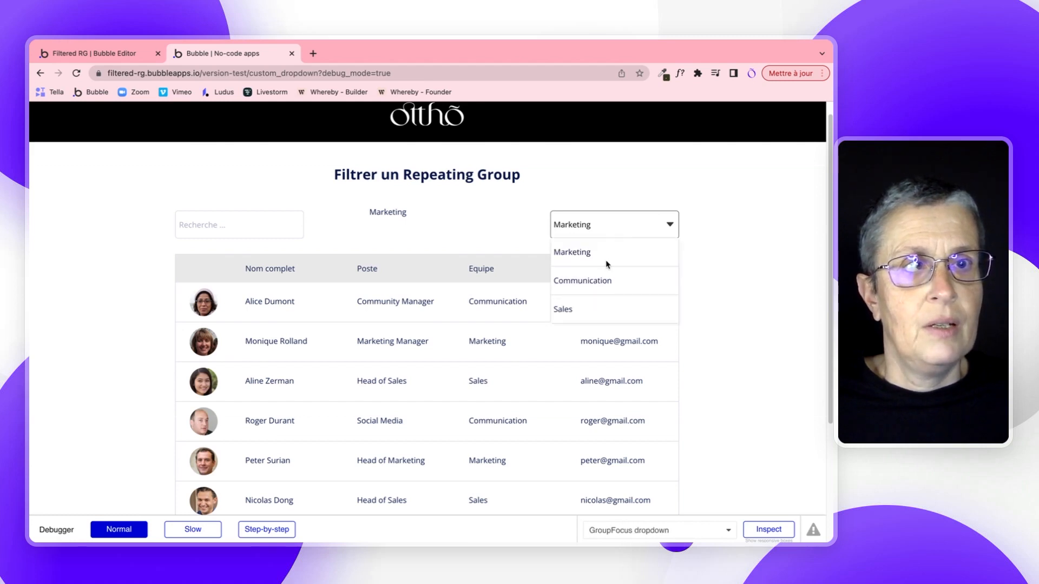
pyautogui.click(603, 283)
pyautogui.click(582, 226)
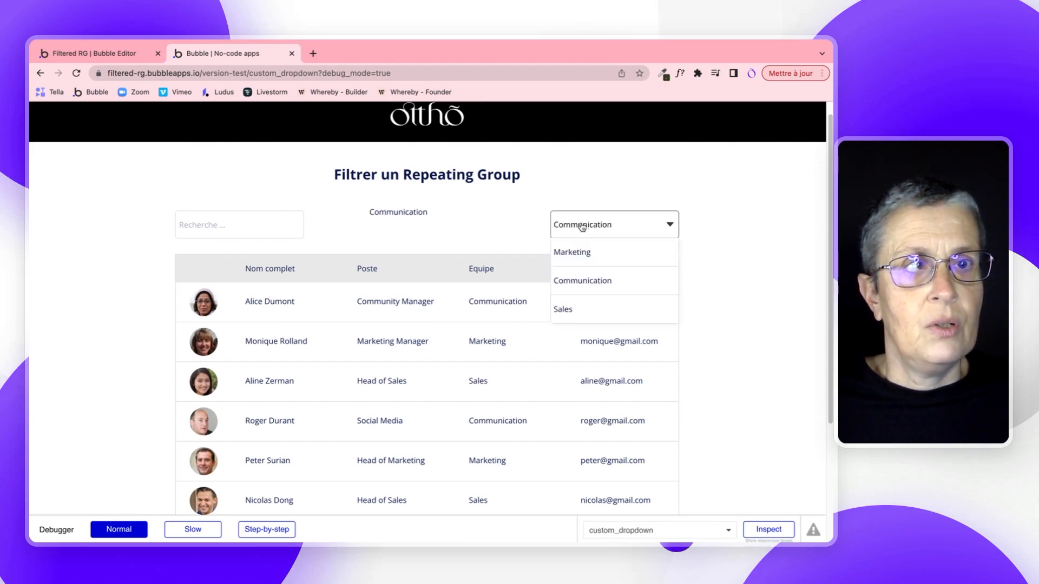
pyautogui.click(578, 311)
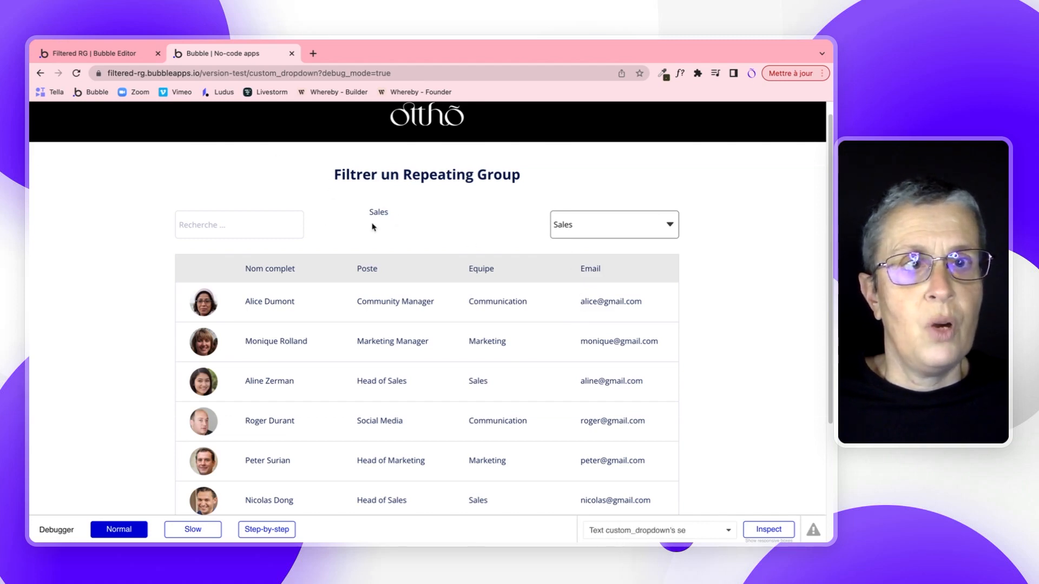
# Step: Return to the editor and delete the test text between the search input and the dropdown that shows the search team's Name-team
pyautogui.click(134, 55)
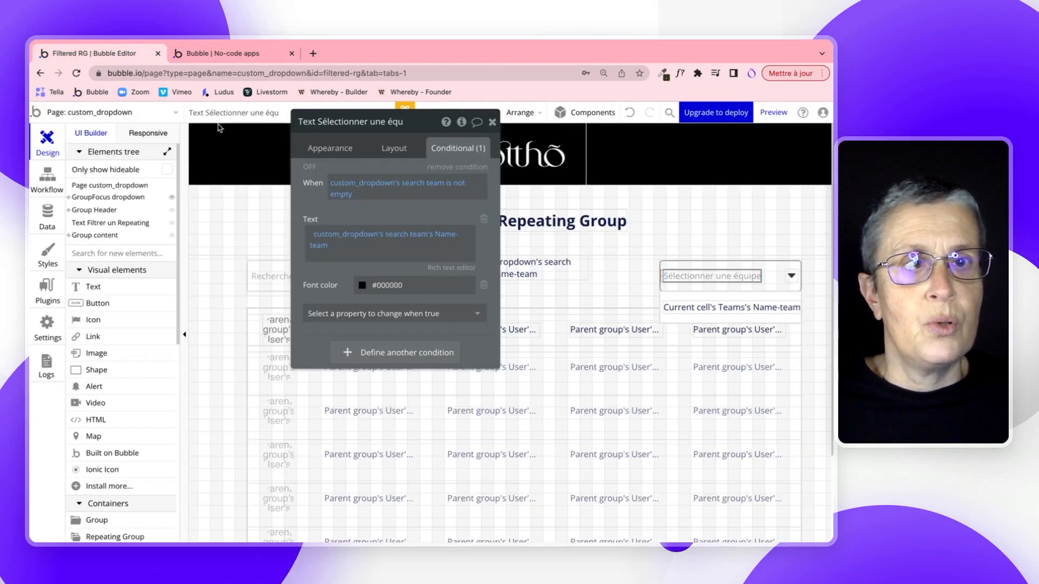
pyautogui.click(562, 270)
pyautogui.press('Delete')
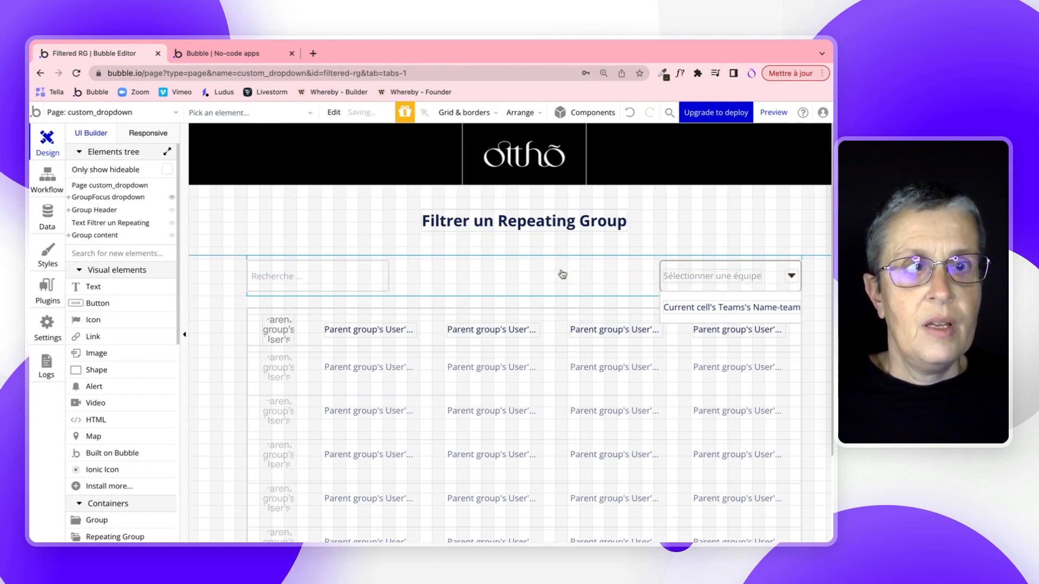
# Step: Refresh the app preview and select Marketing in the team dropdown to check the page without the test text
pyautogui.click(199, 59)
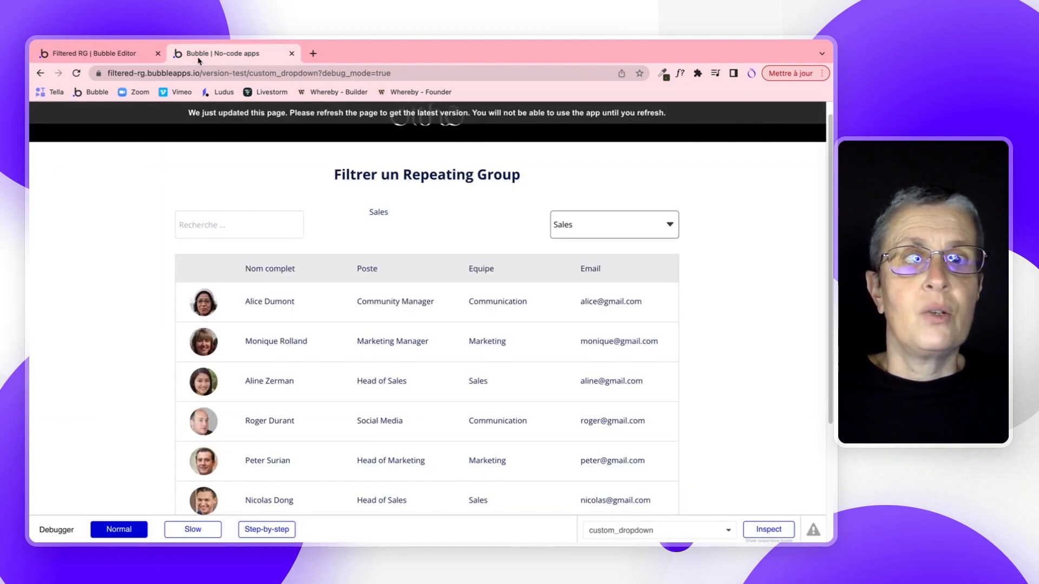
pyautogui.click(510, 115)
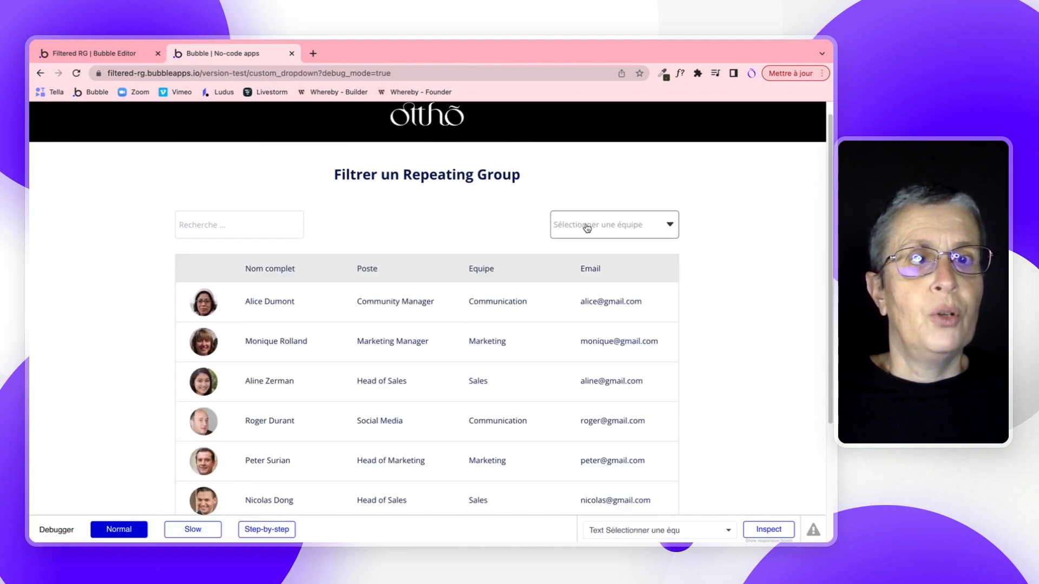
pyautogui.scroll(-2, 472, 368)
pyautogui.scroll(3, 473, 369)
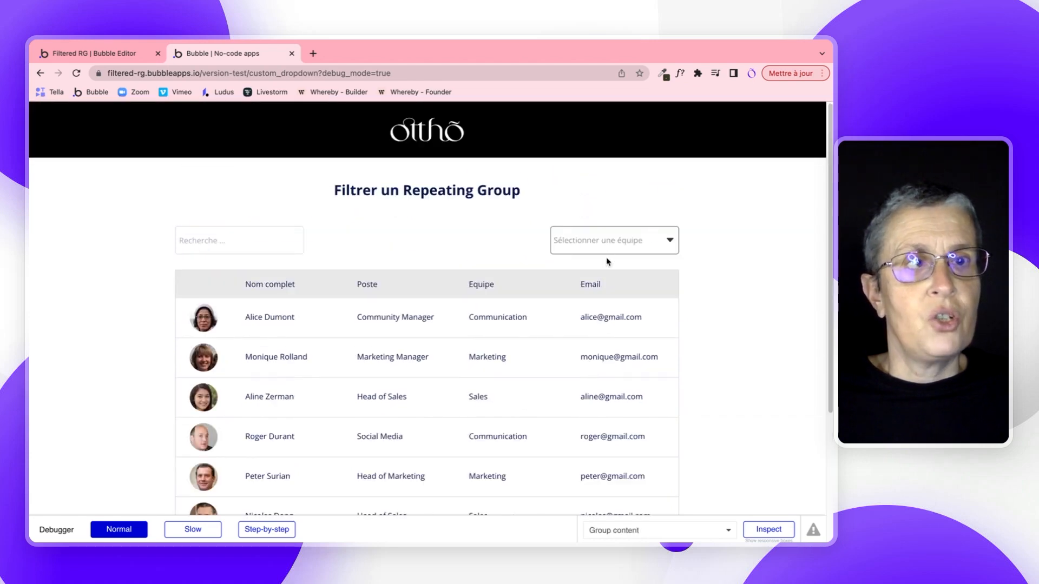
pyautogui.click(603, 244)
pyautogui.click(575, 270)
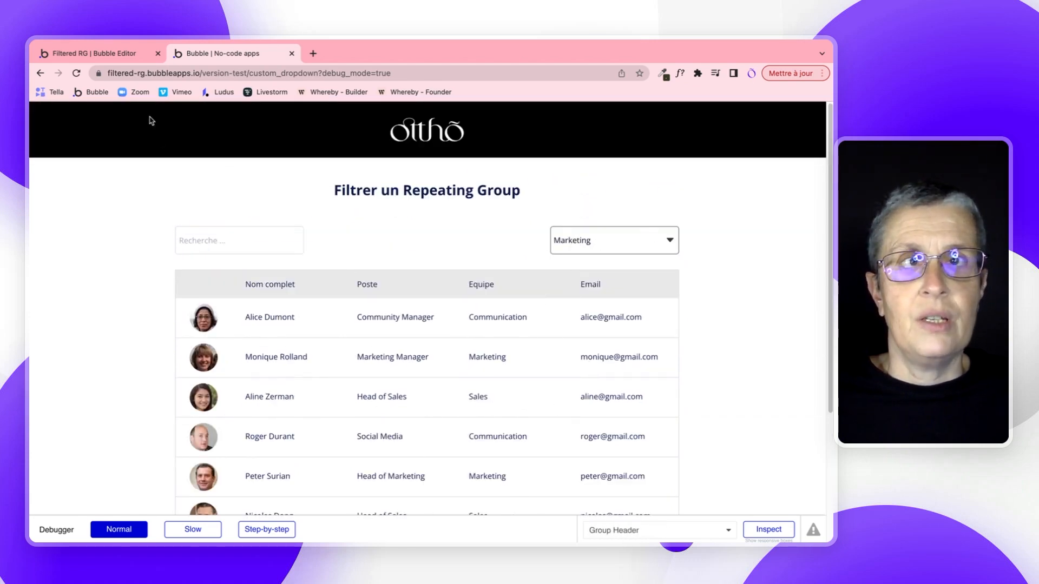
# Step: Return to the editor and add the constraint Team = custom_dropdown's search team to RepeatingGroup User's Search for Users data source
pyautogui.click(117, 61)
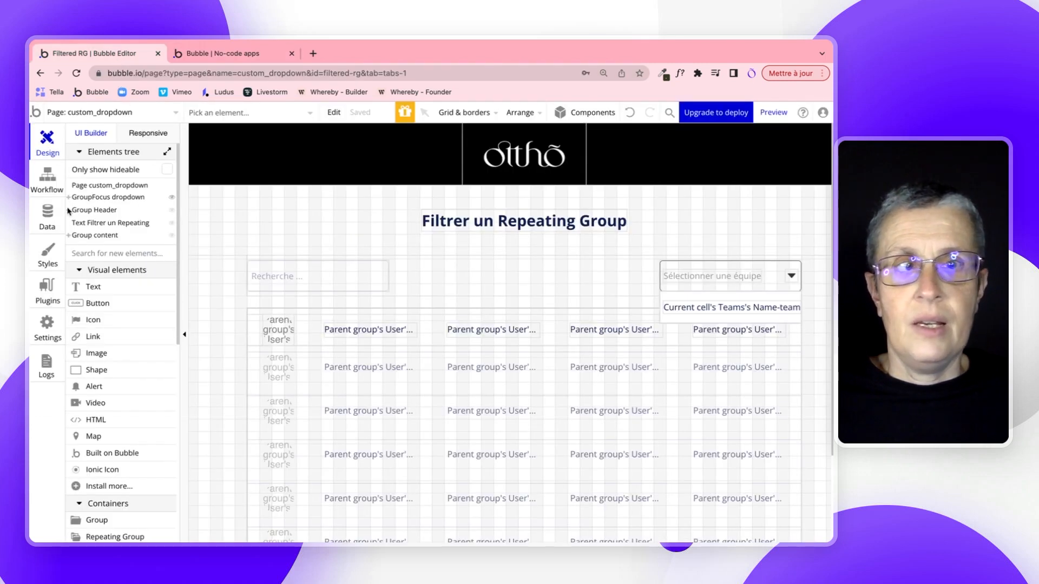
pyautogui.doubleClick(416, 394)
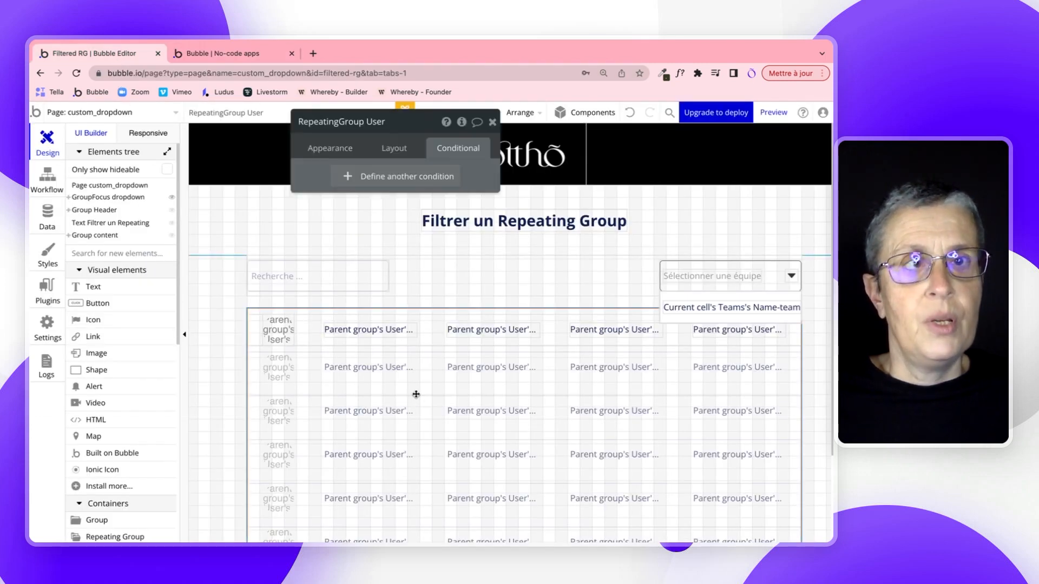
pyautogui.click(325, 151)
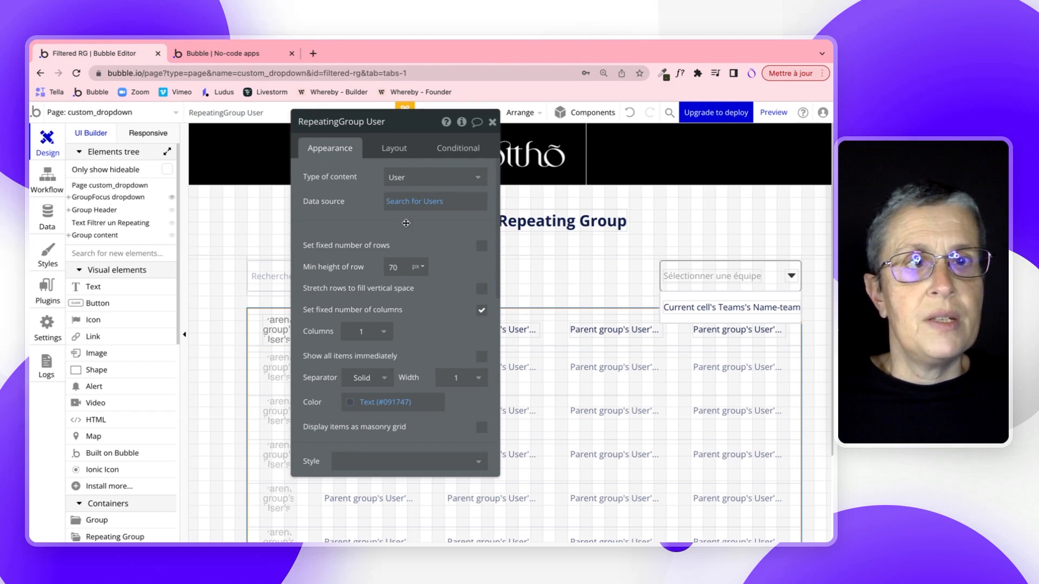
pyautogui.click(415, 201)
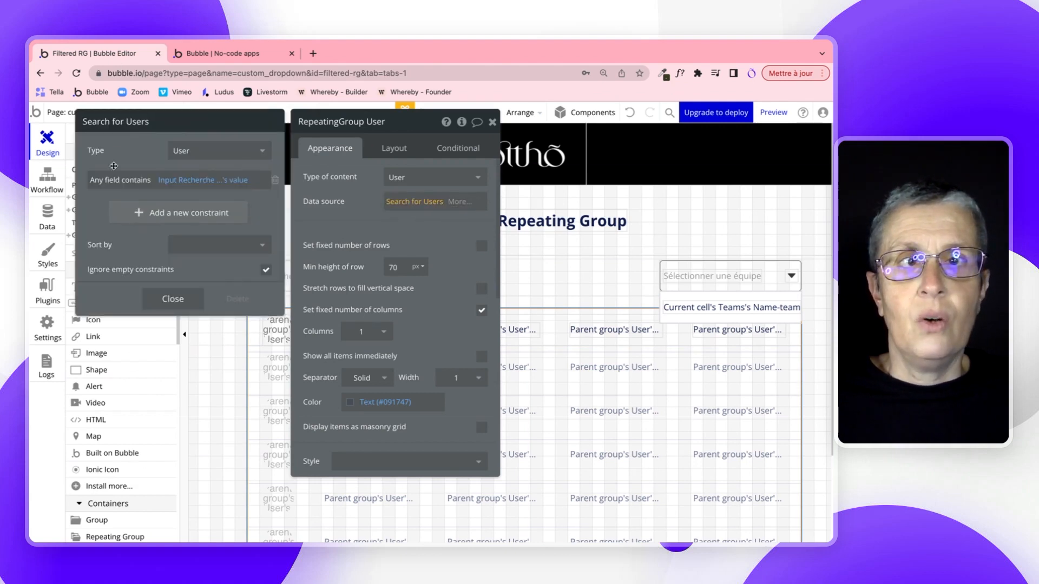
pyautogui.click(168, 214)
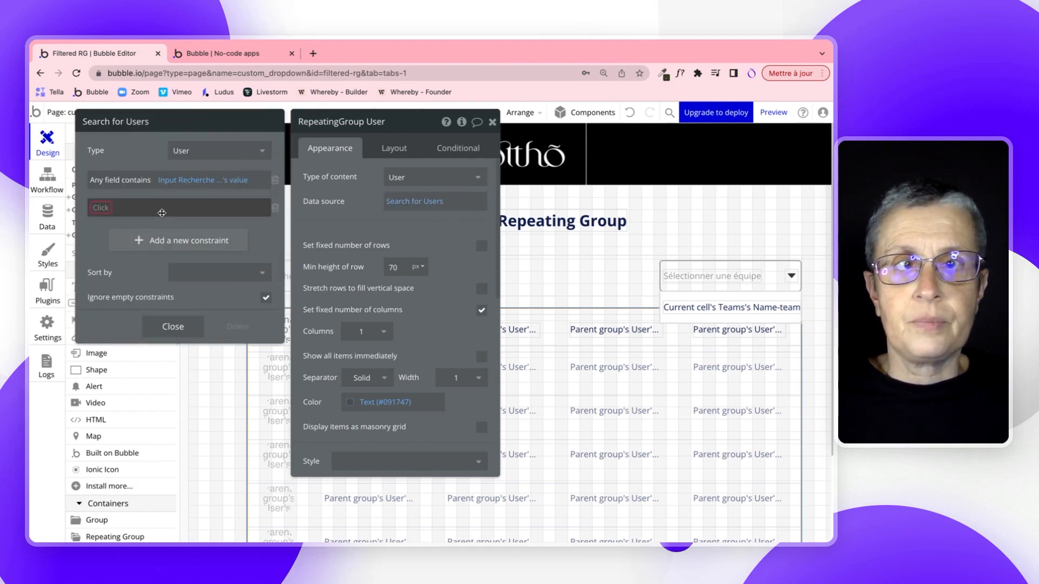
pyautogui.click(103, 209)
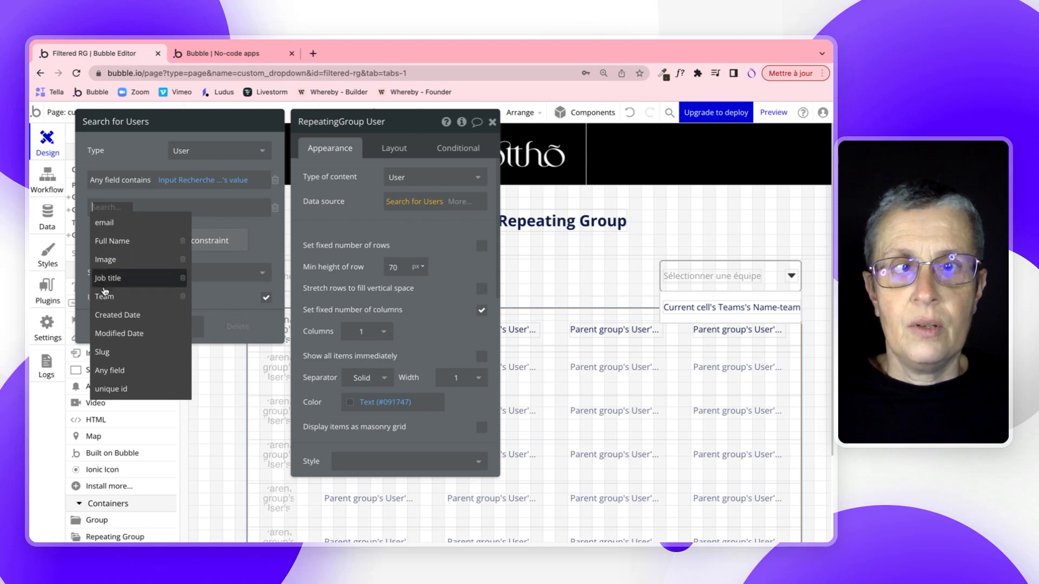
pyautogui.click(105, 297)
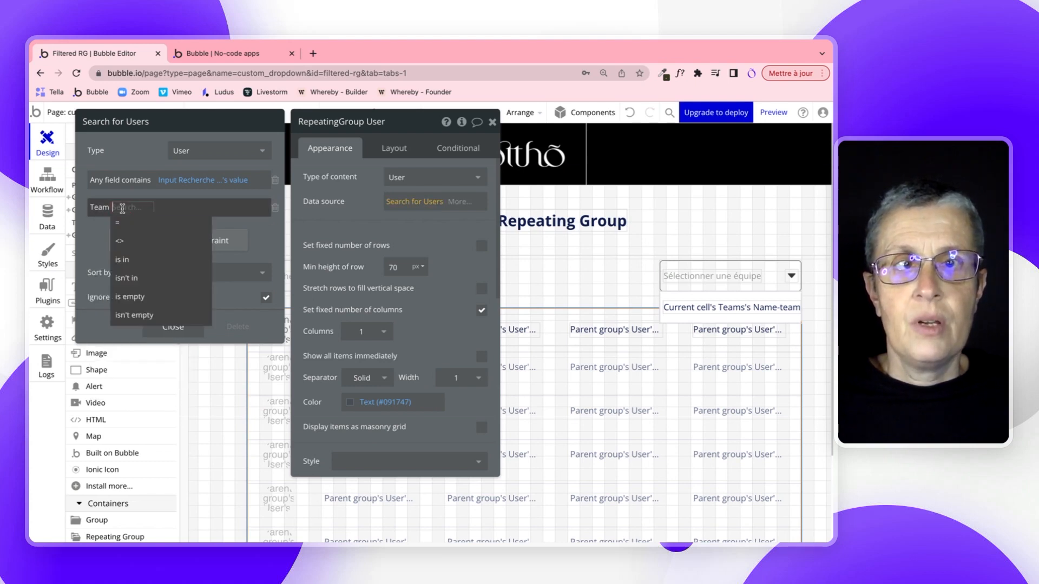
pyautogui.click(122, 223)
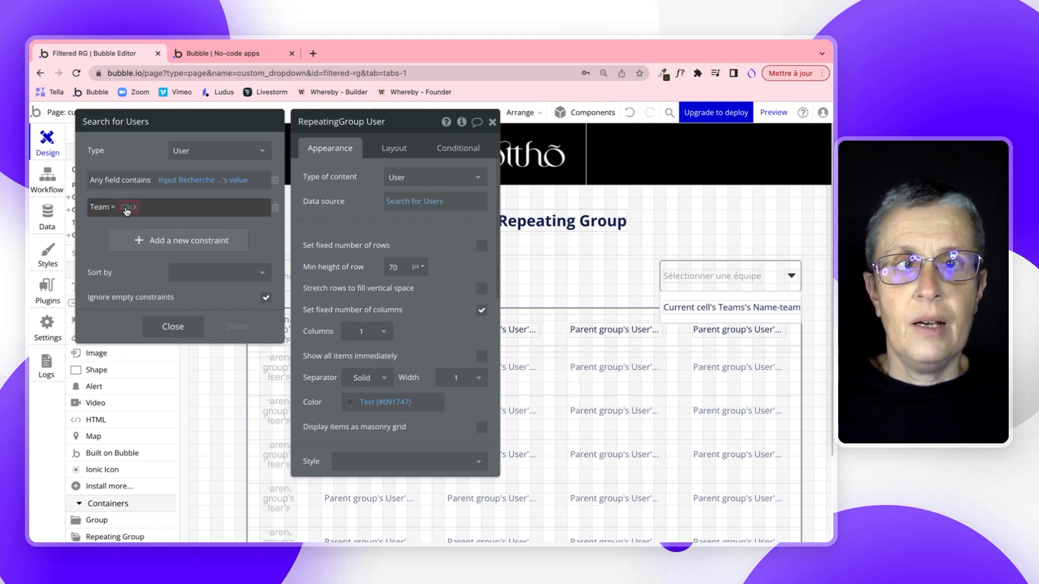
pyautogui.click(128, 208)
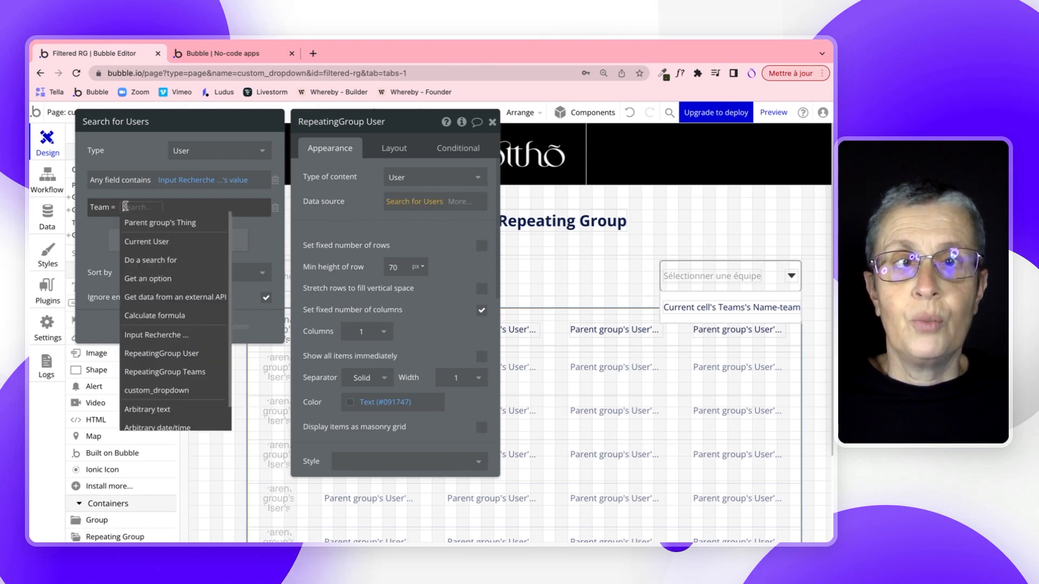
pyautogui.write('cus')
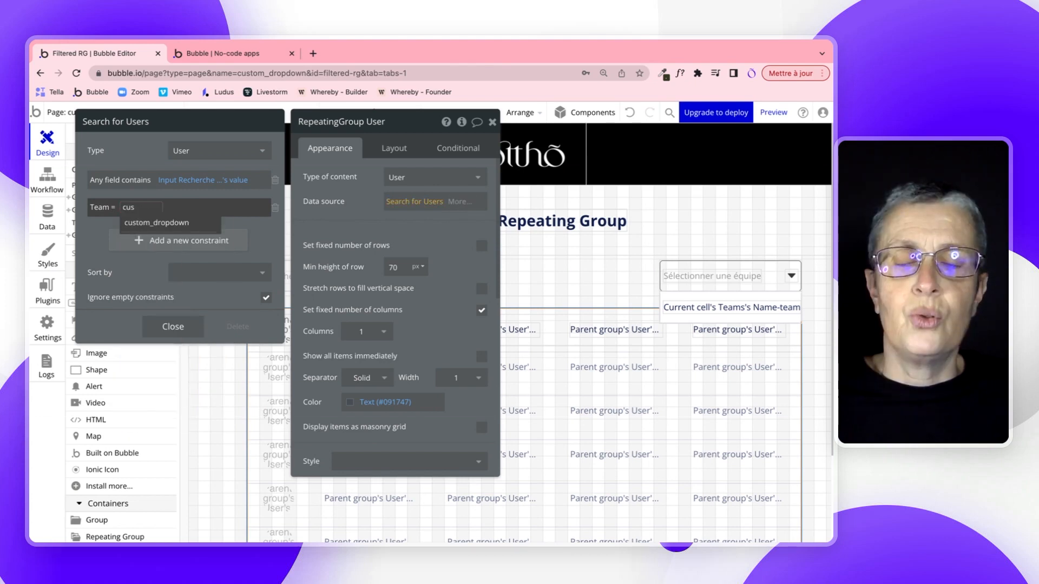
pyautogui.click(134, 224)
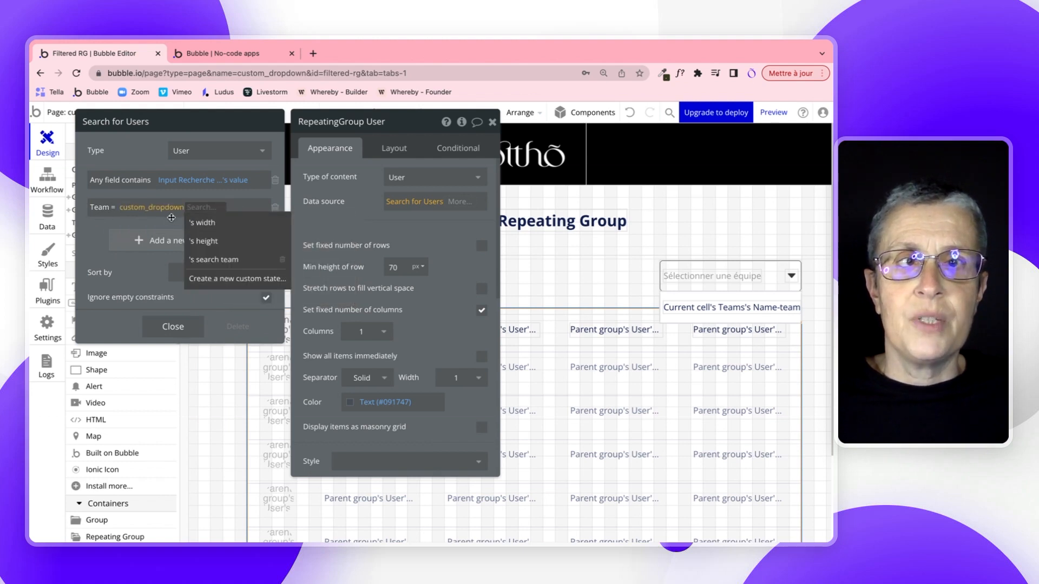
pyautogui.click(212, 260)
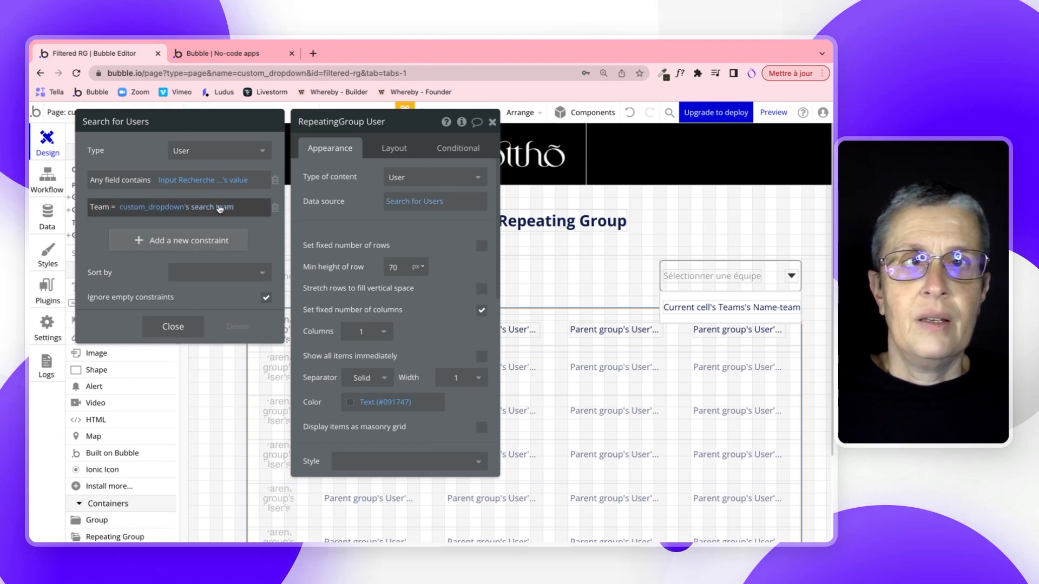
# Step: Switch to the app preview and select Marketing, Communication, Sales and Marketing again in the team dropdown to check the user list's filtering
pyautogui.click(224, 54)
pyautogui.click(228, 117)
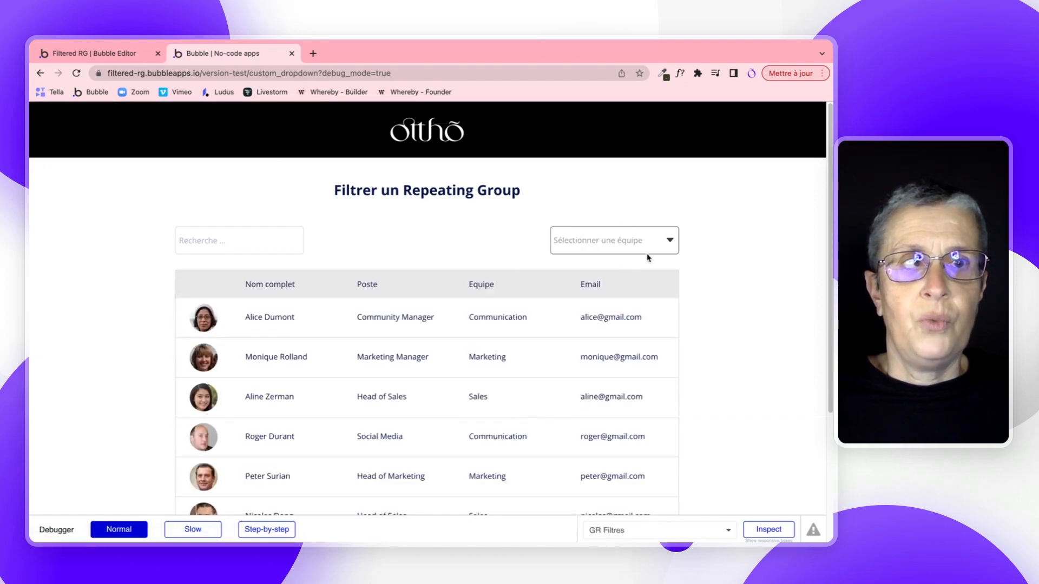
pyautogui.click(600, 245)
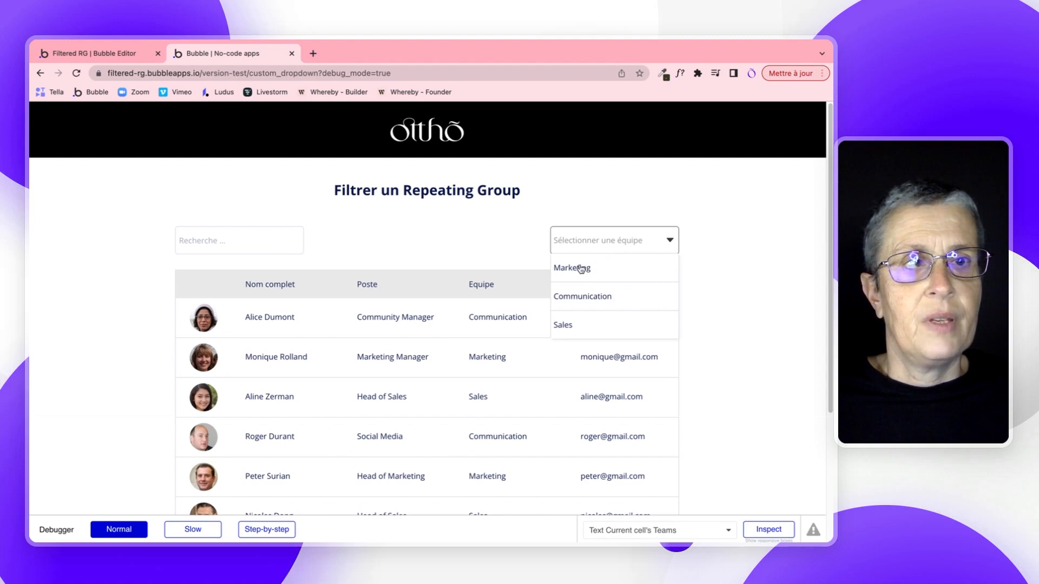
pyautogui.click(584, 268)
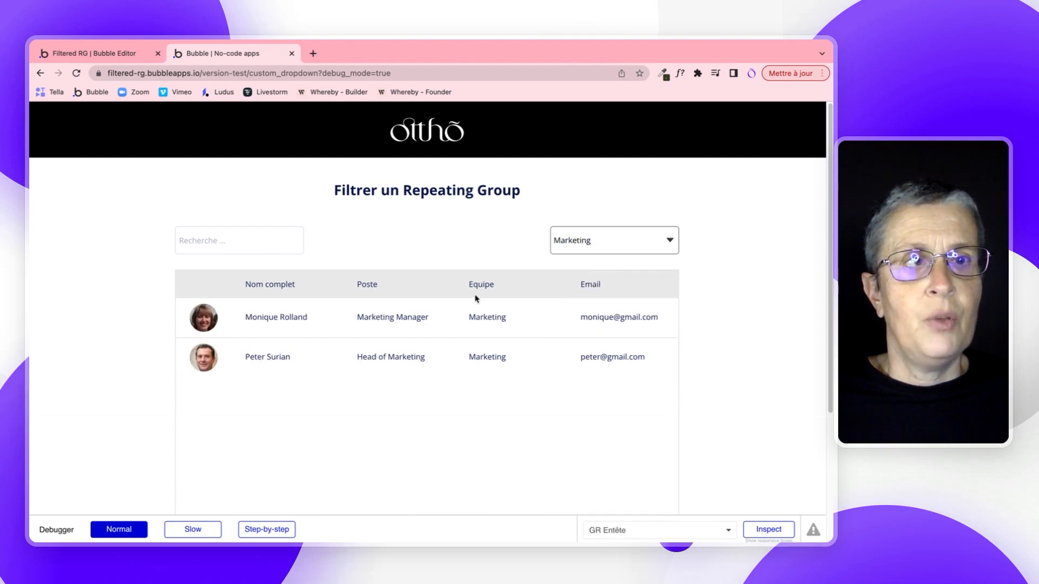
pyautogui.click(561, 245)
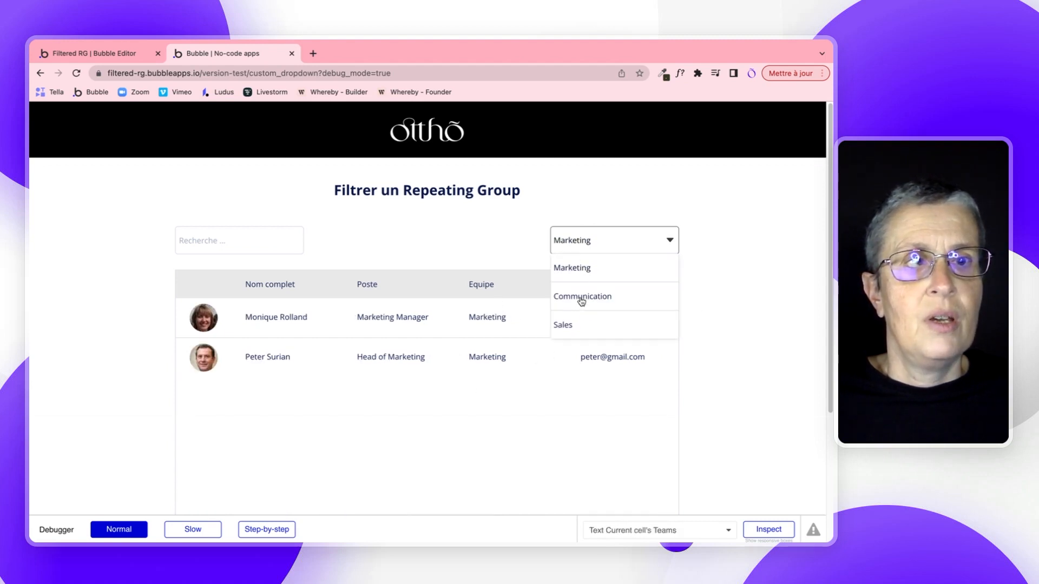
pyautogui.click(580, 298)
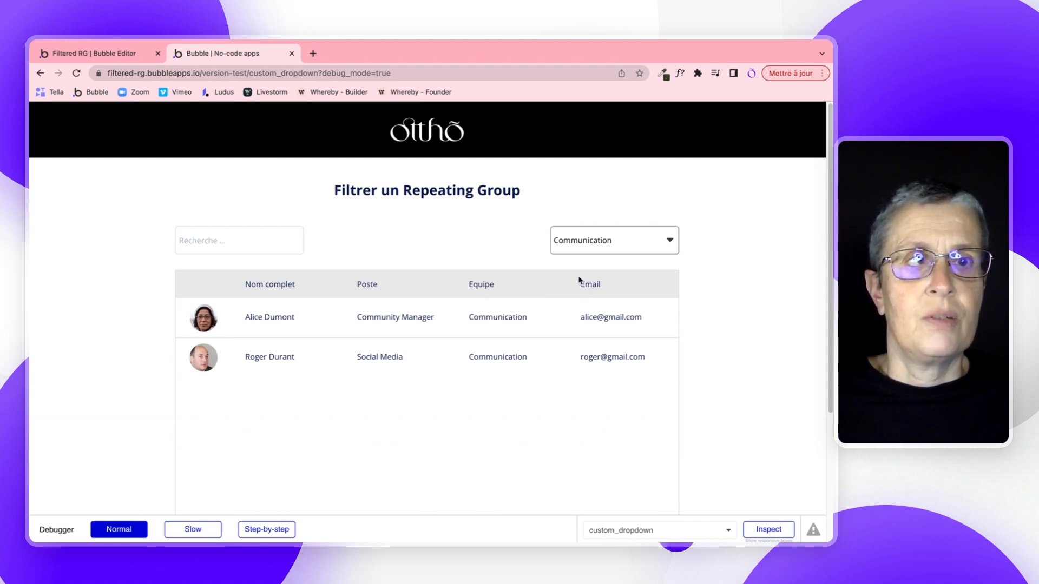
pyautogui.click(579, 244)
pyautogui.click(564, 323)
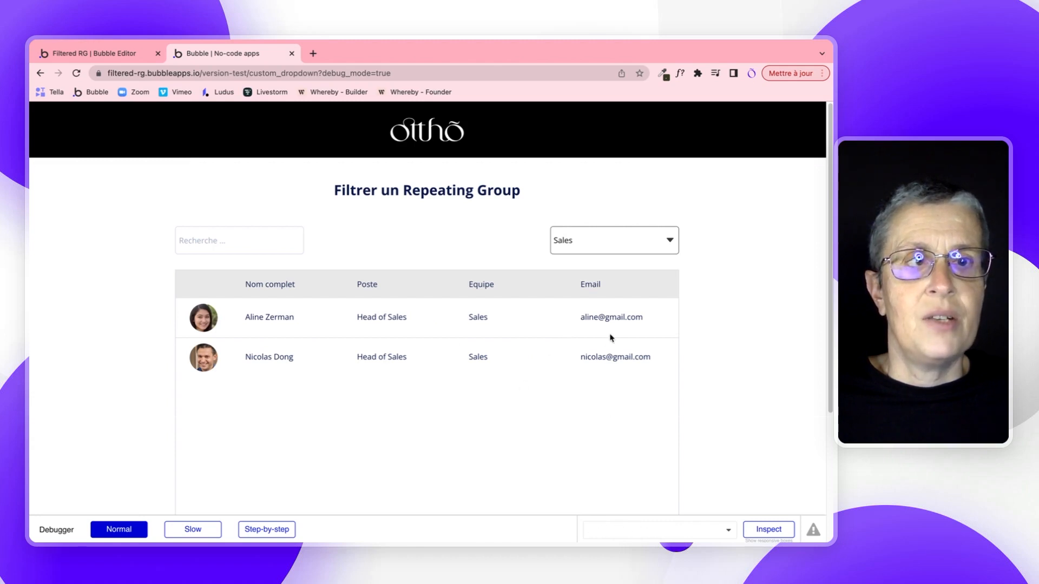
pyautogui.click(597, 247)
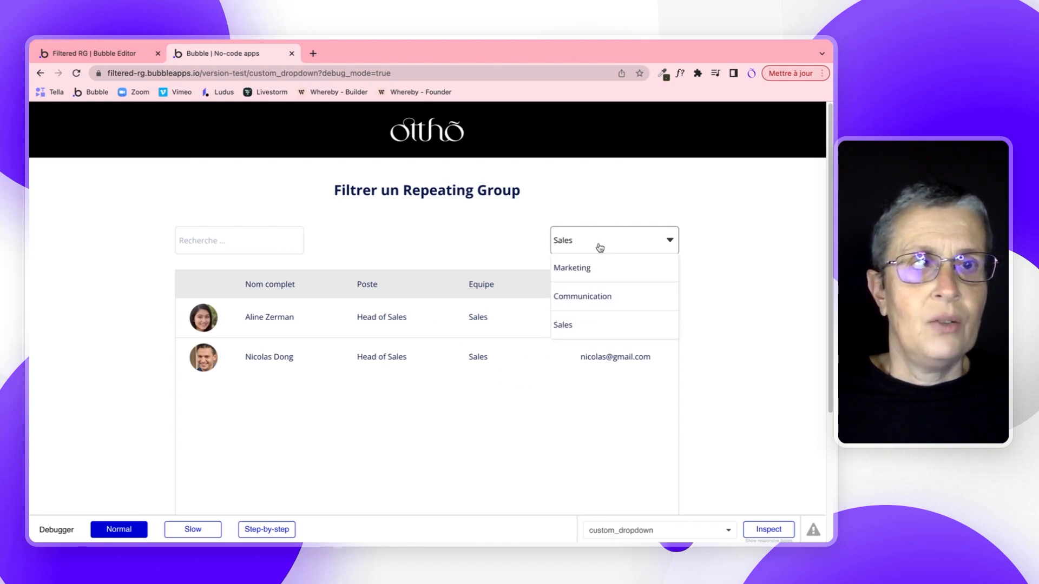
pyautogui.click(590, 269)
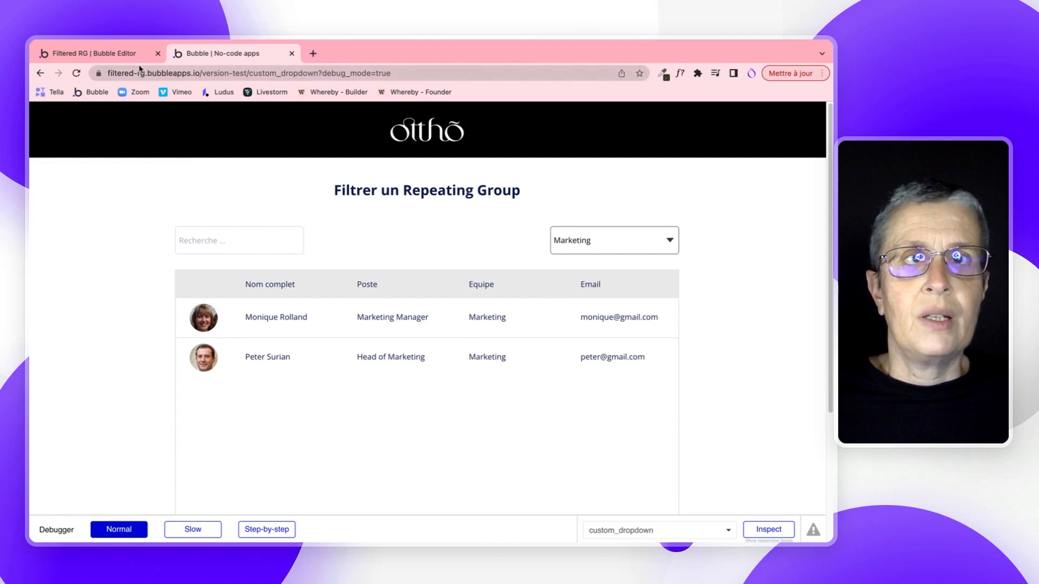
# Step: Return to the Bubble editor and close the Search for Users settings and RepeatingGroup User's properties
pyautogui.click(118, 53)
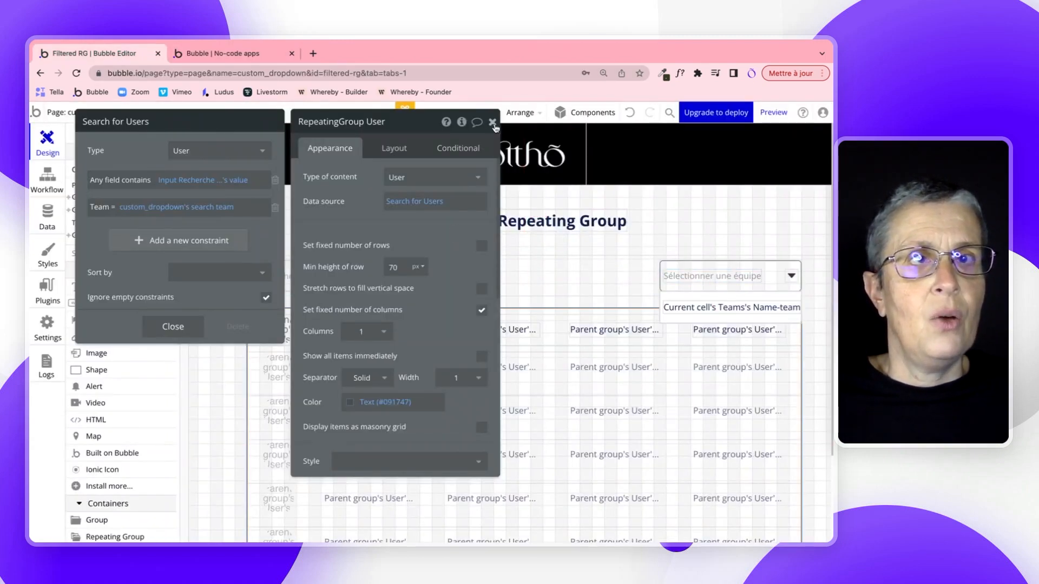
pyautogui.click(494, 125)
pyautogui.click(494, 123)
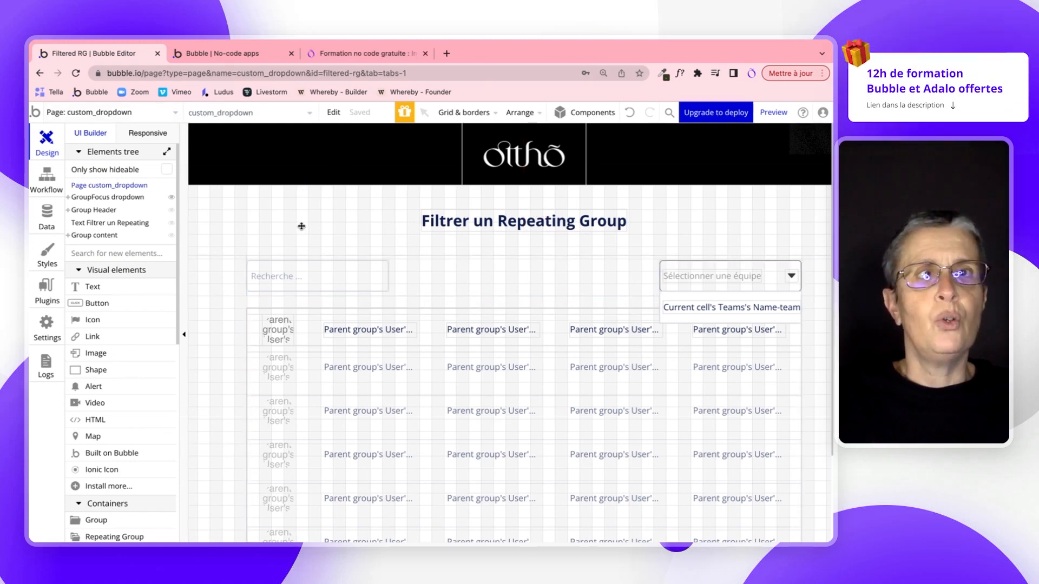
# Step: Switch to the ottho.co website and open the S'initier au No-Code course page from the training offers by objective
pyautogui.click(333, 54)
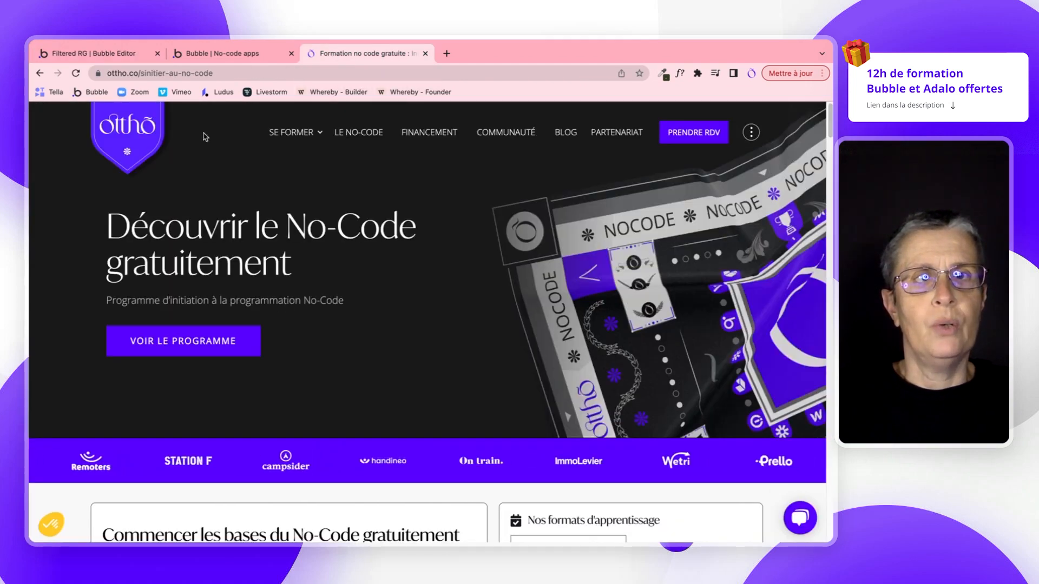
pyautogui.click(293, 132)
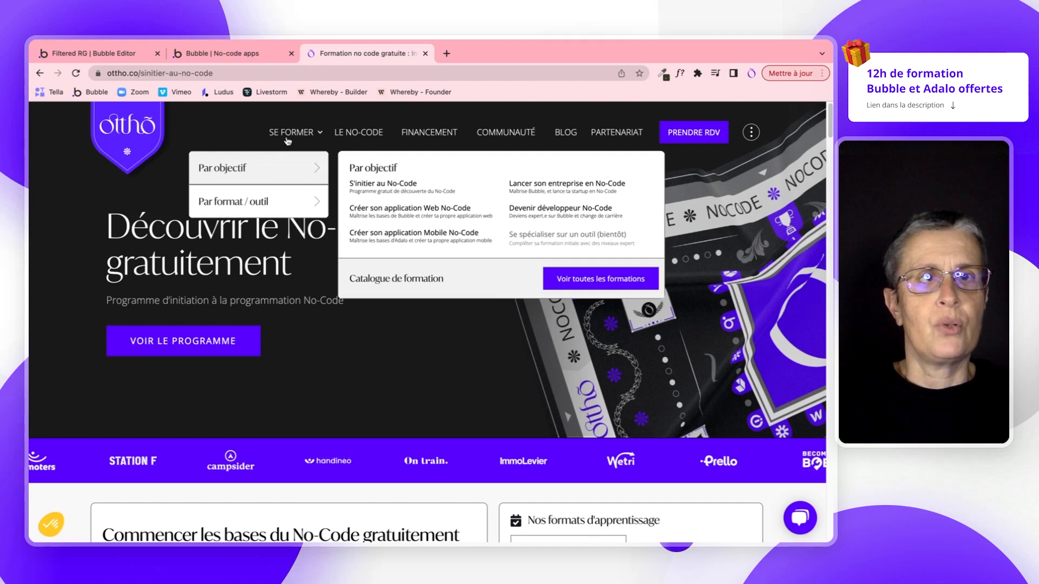
pyautogui.click(372, 186)
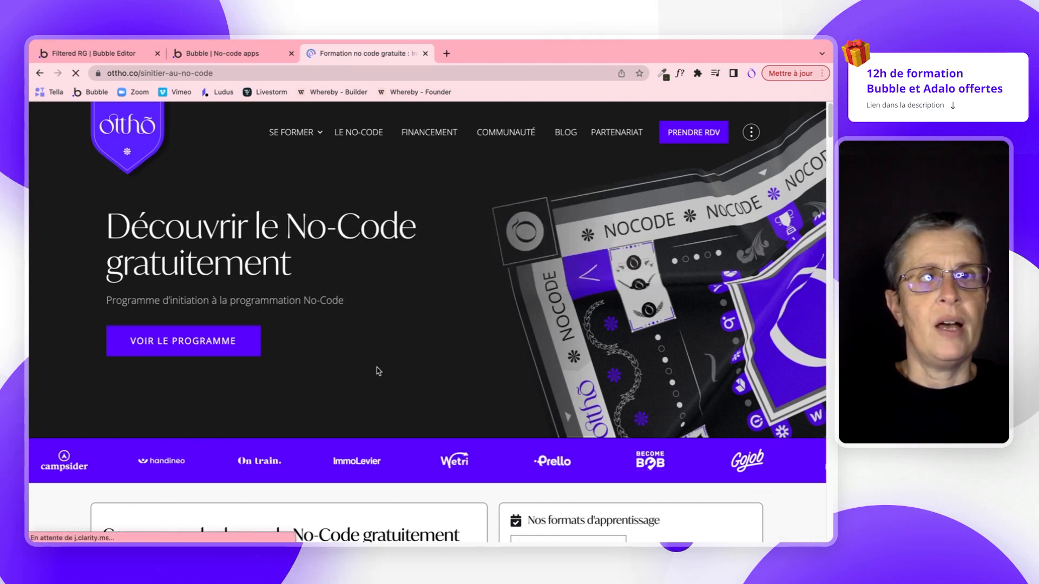
# Step: Examine the free No-Code course page, from its learning format and detailed Bubble and Adalo programme to the complementary resources
pyautogui.scroll(-2, 378, 373)
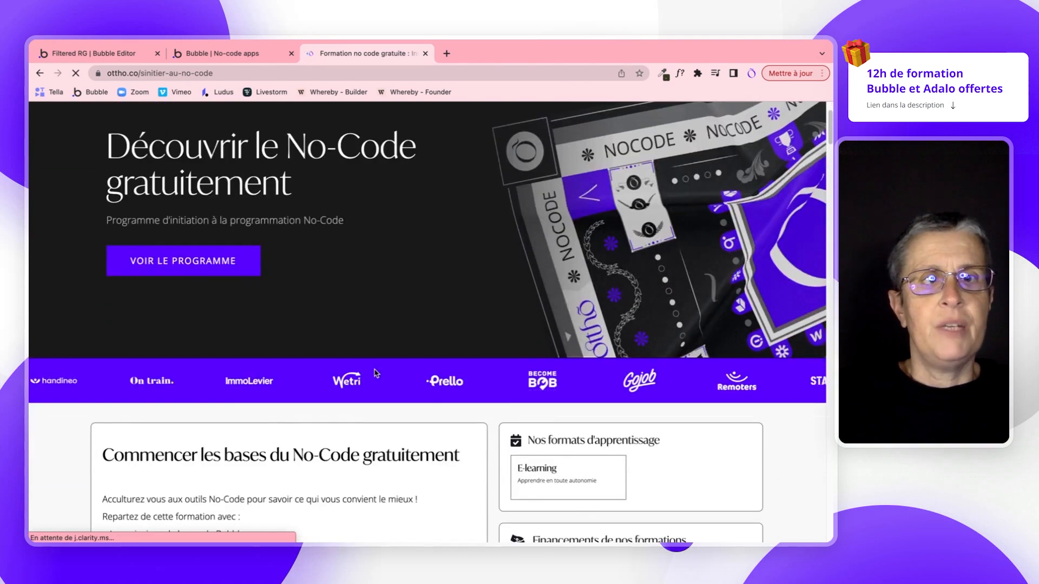
pyautogui.scroll(-3, 376, 372)
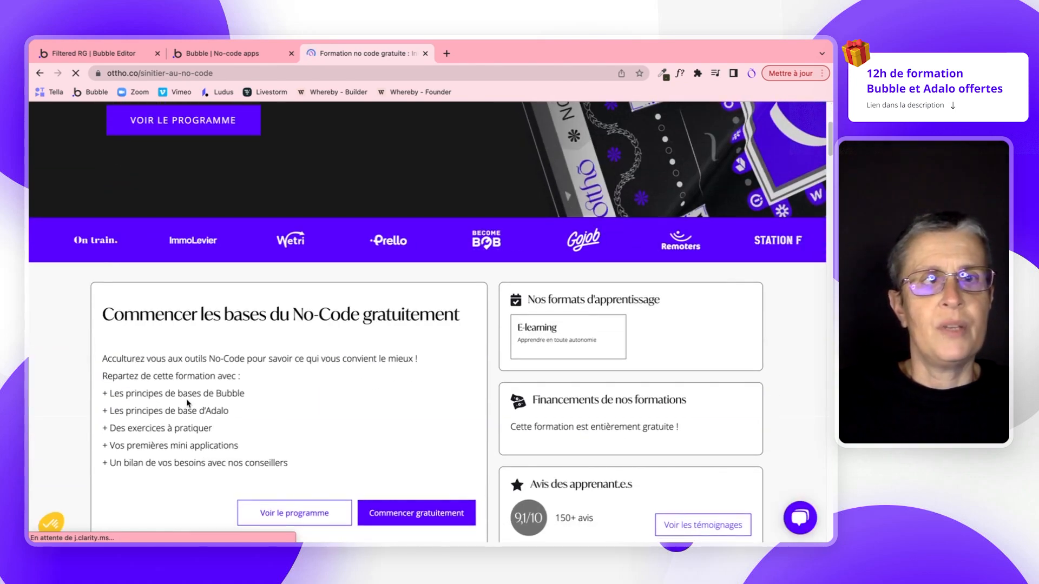
pyautogui.scroll(-4, 158, 441)
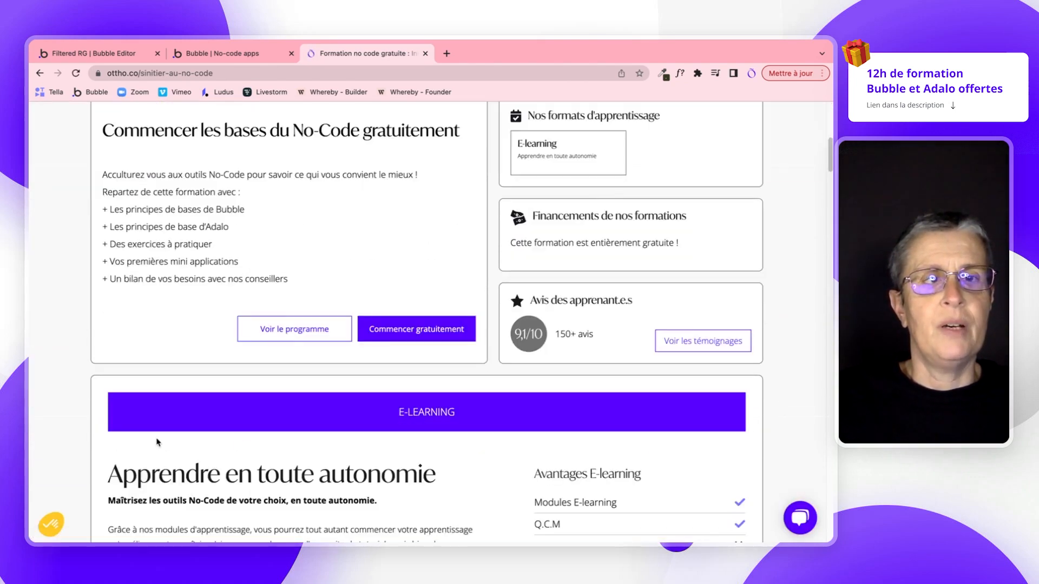
pyautogui.scroll(-6, 158, 442)
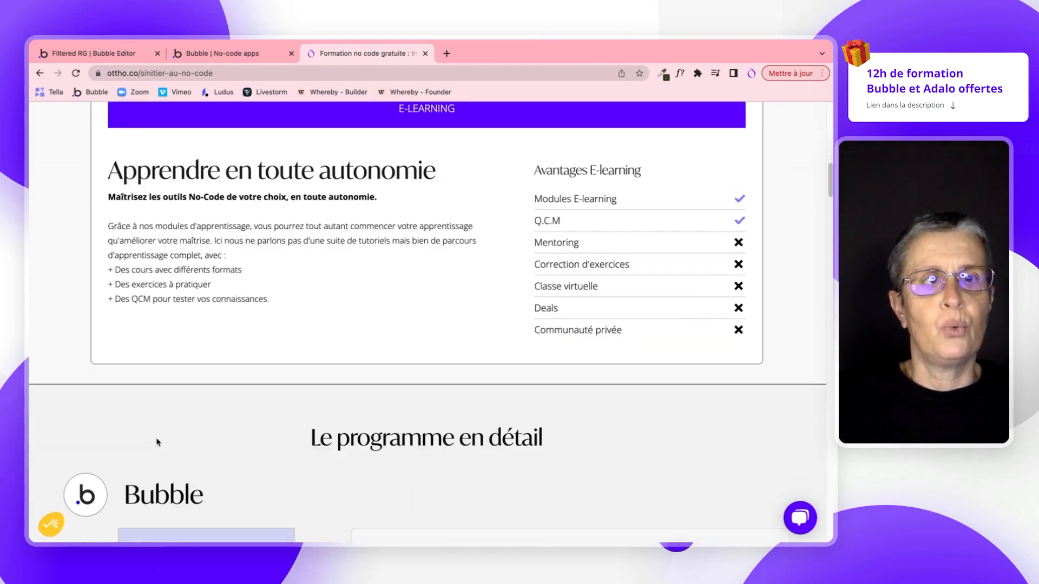
pyautogui.scroll(-5, 158, 442)
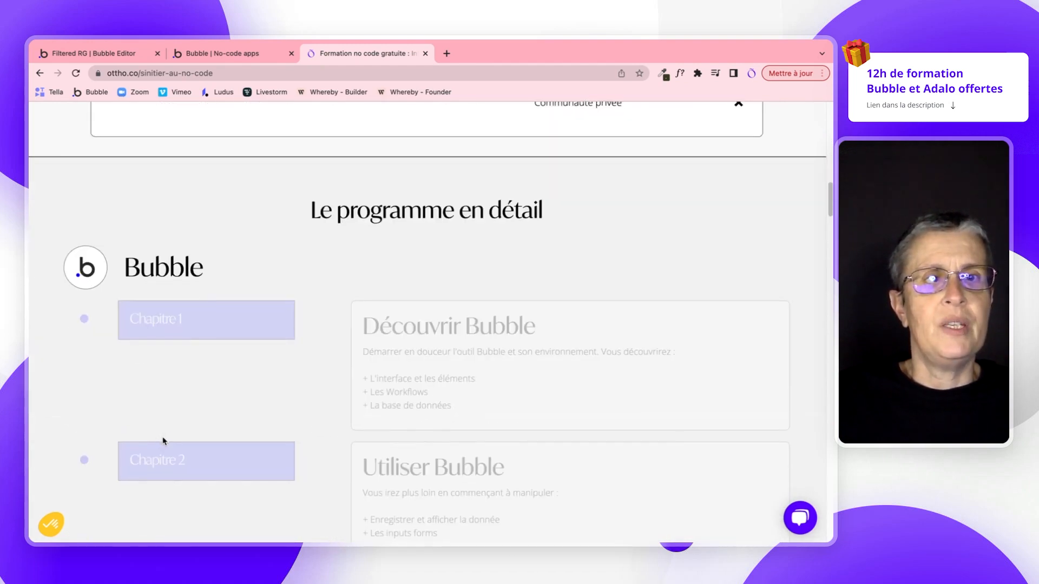
pyautogui.scroll(-2, 163, 441)
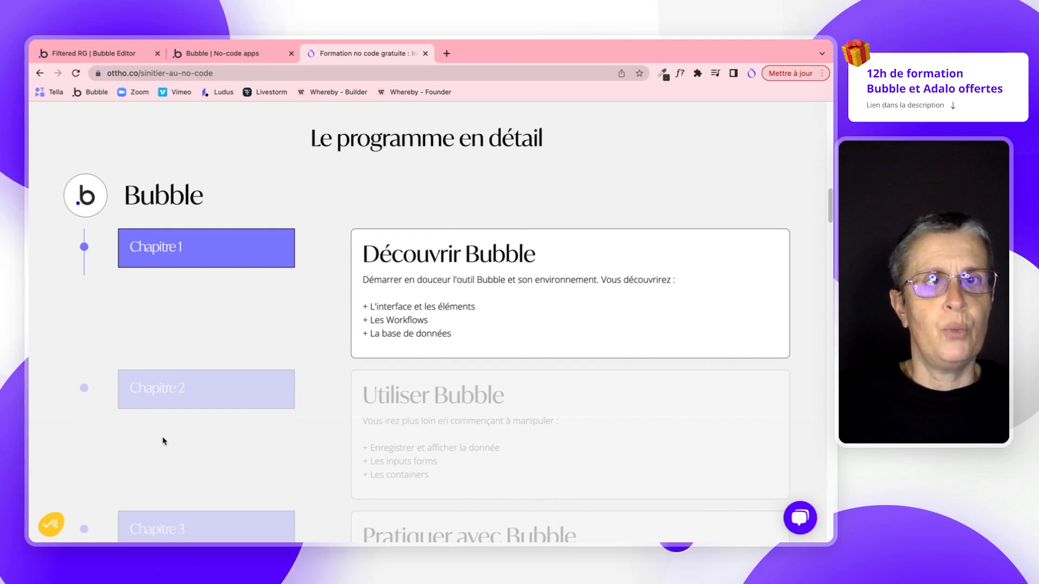
pyautogui.scroll(-5, 164, 441)
pyautogui.scroll(-12, 165, 440)
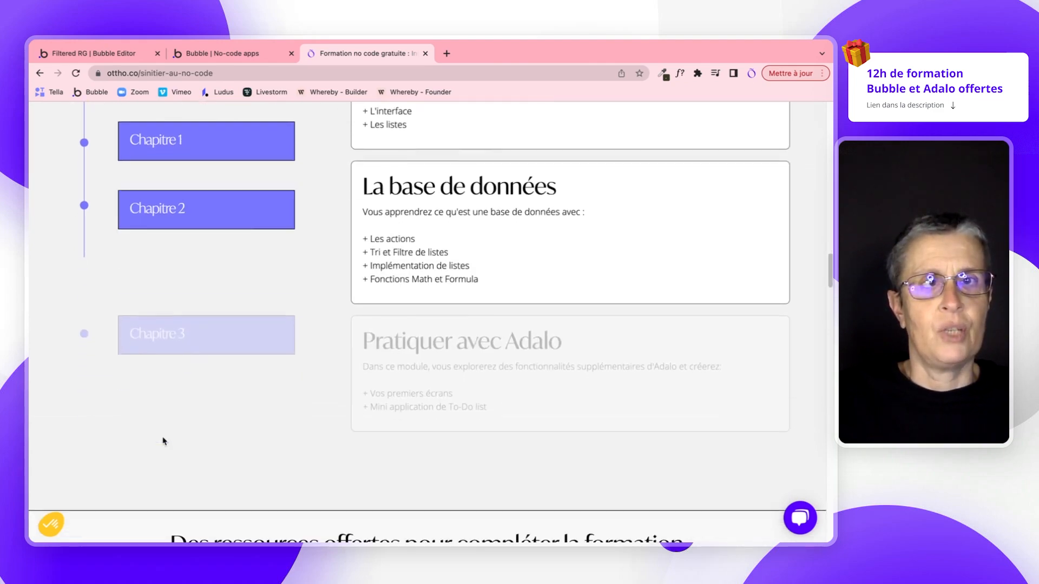
pyautogui.scroll(-6, 163, 441)
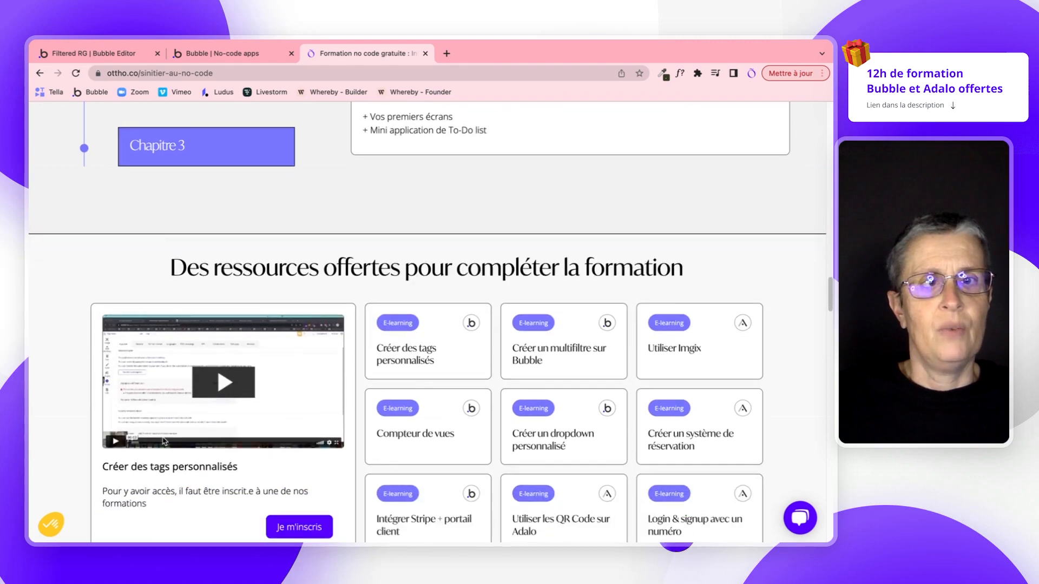